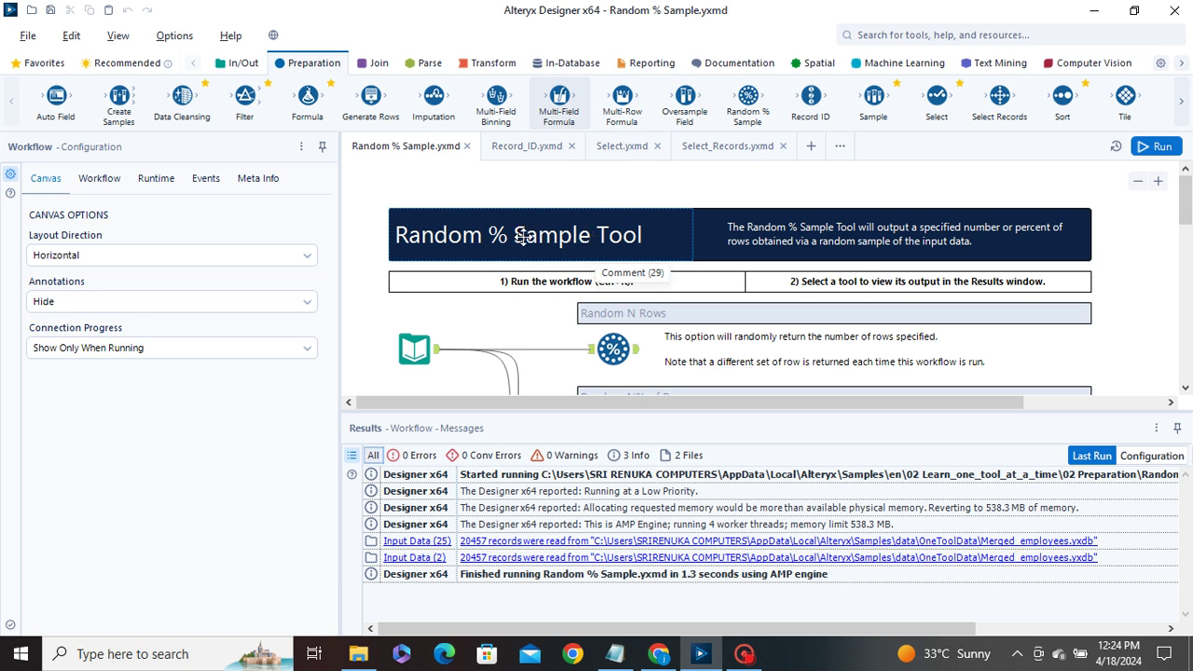
Inspect the Random N Rows tool's configuration and compare its output records with its input records
scroll(558, 326, "down", 2)
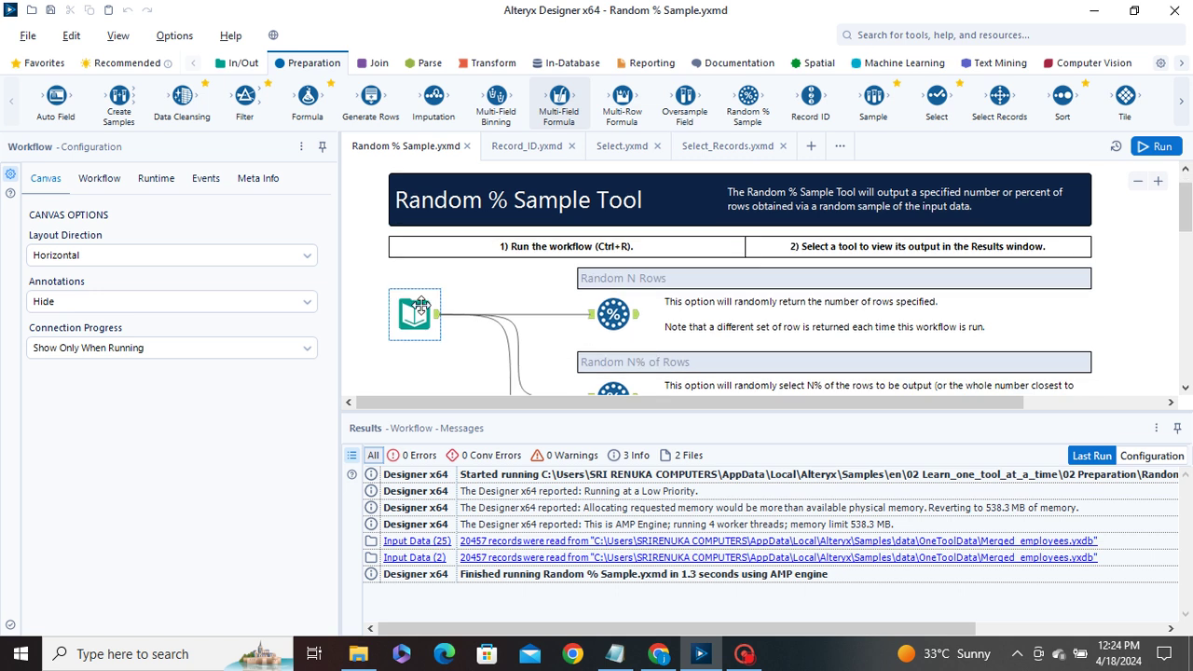
left_click(595, 282)
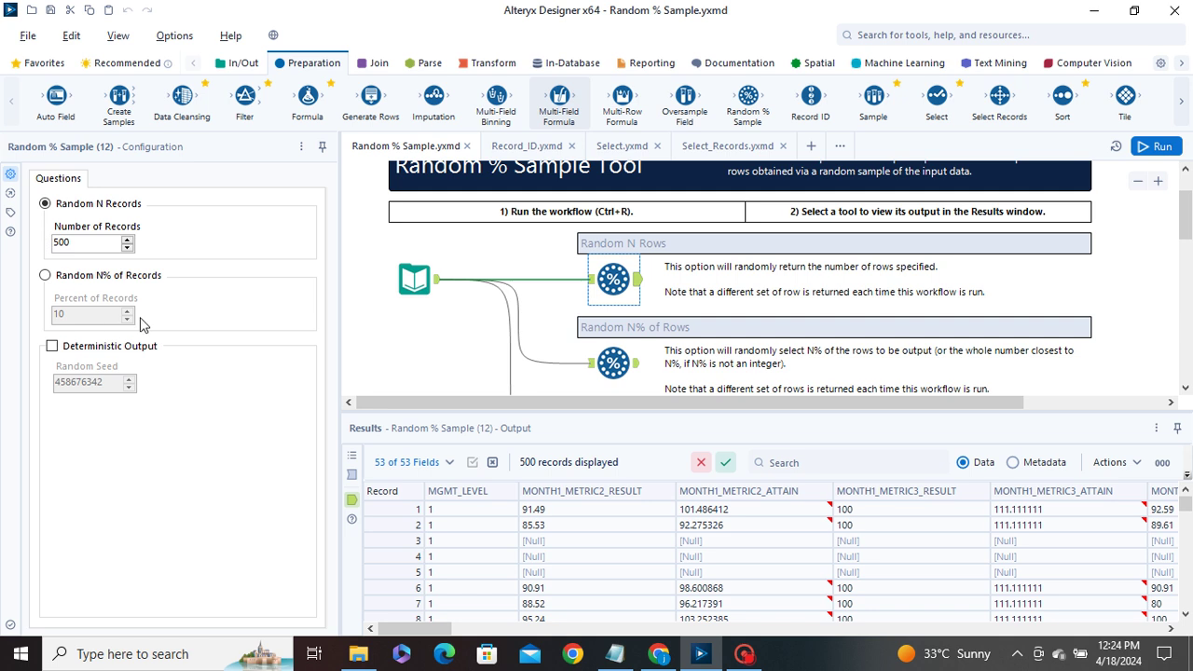
left_click(590, 277)
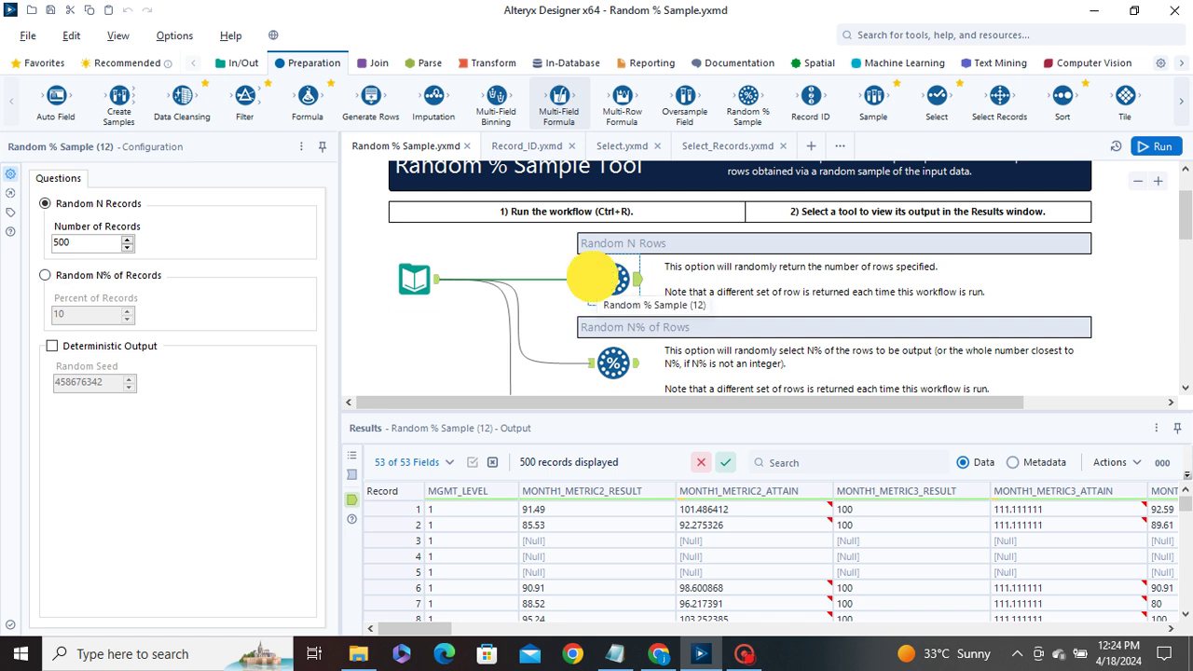
key("ctrl+r")
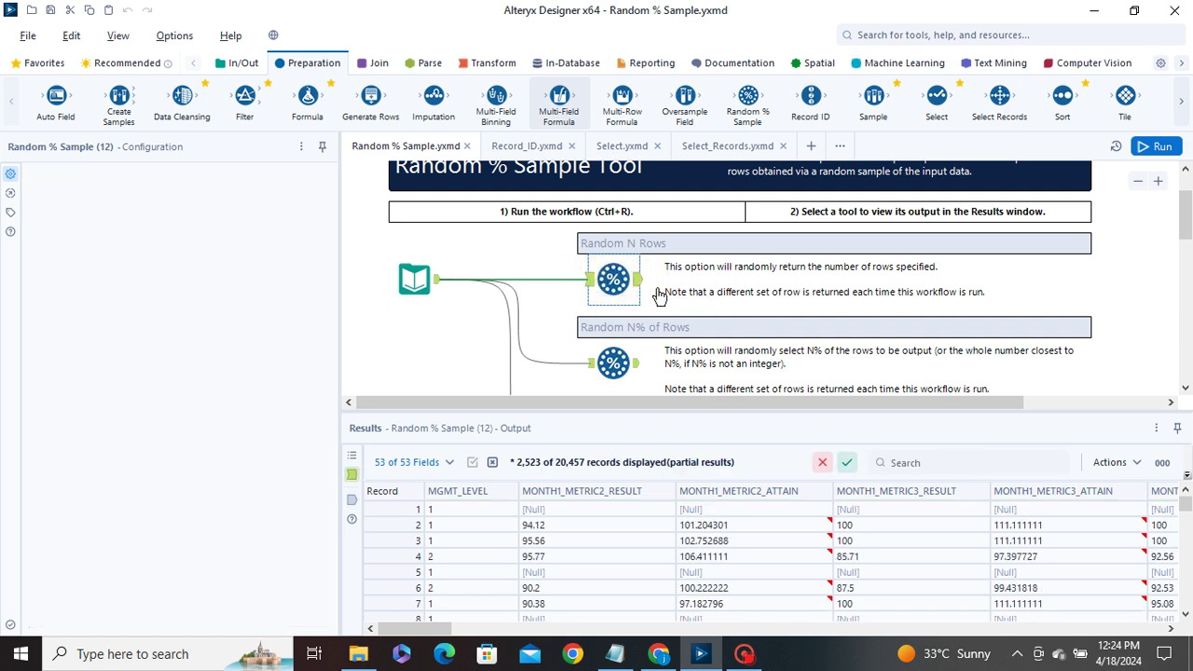
Examine the configurations of the Random N% of Rows tool and the Deterministic Output tool
scroll(612, 371, "down", 1)
left_click(613, 371)
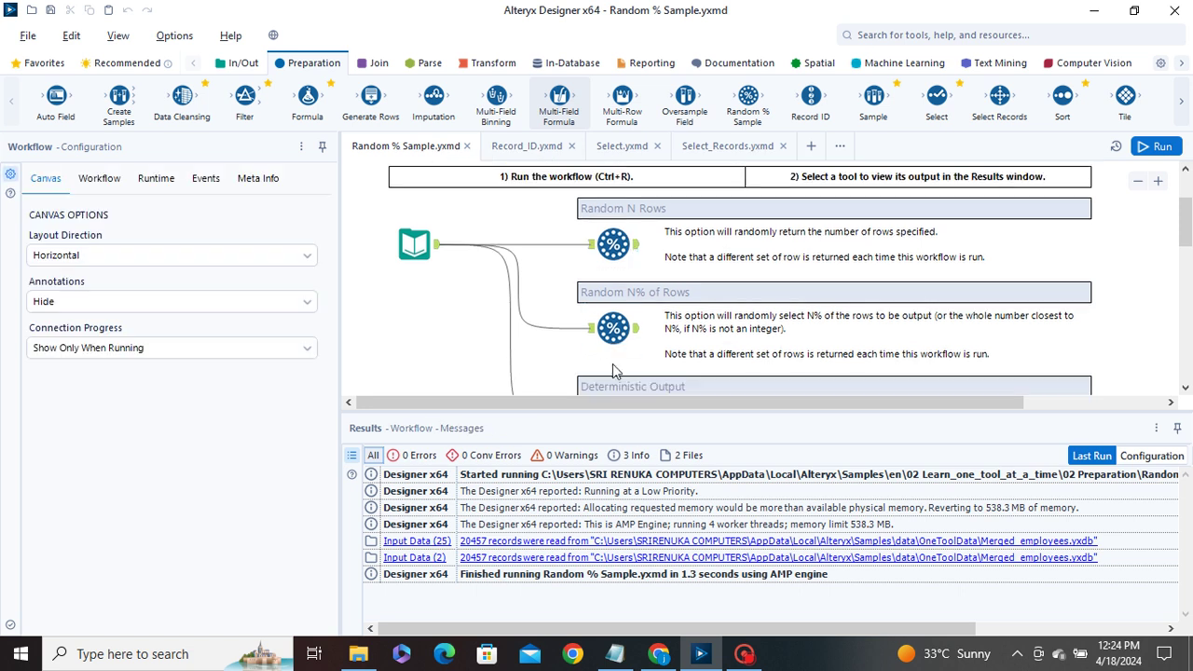
left_click(608, 340)
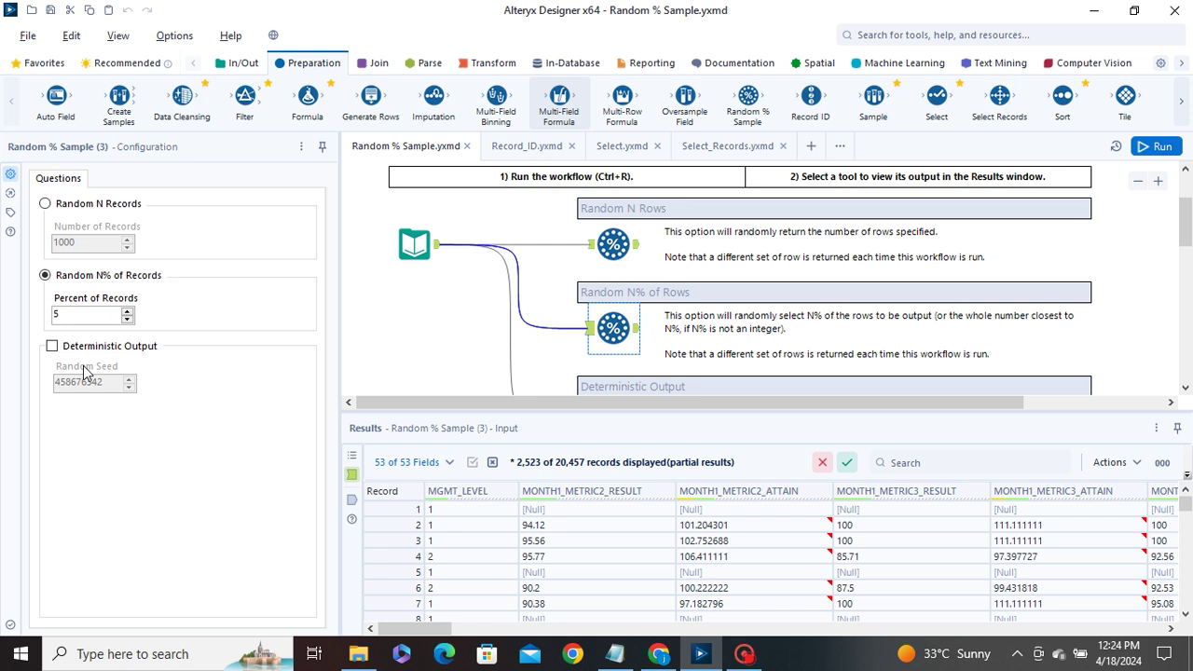
scroll(615, 343, "down", 3)
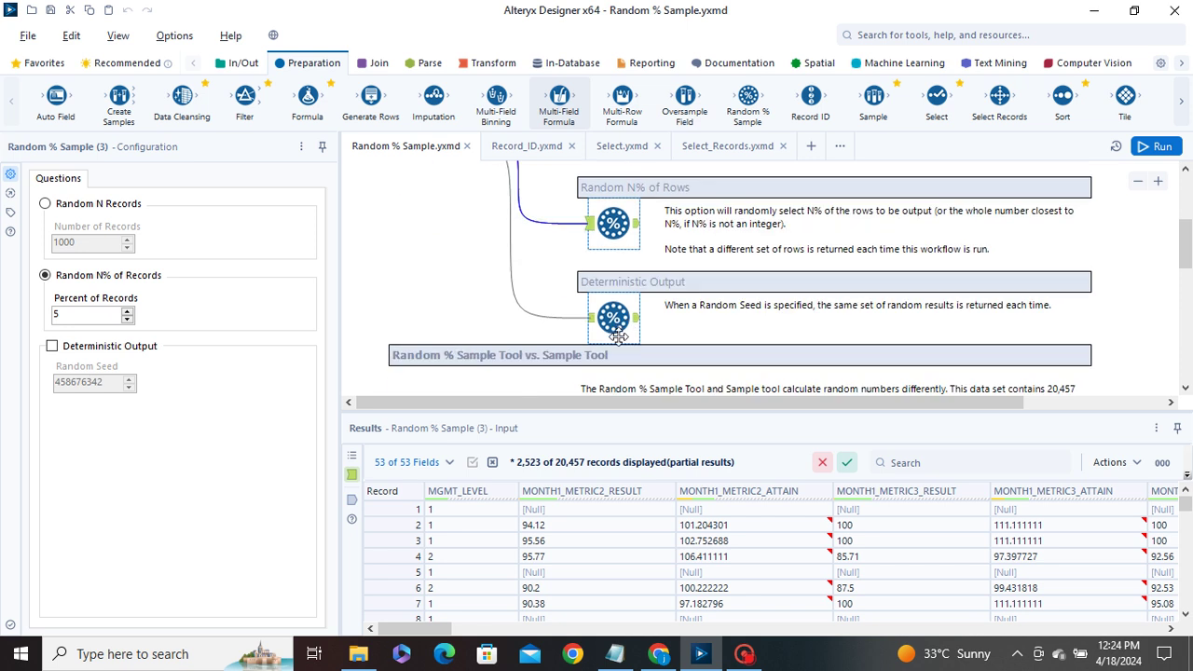
left_click(614, 326)
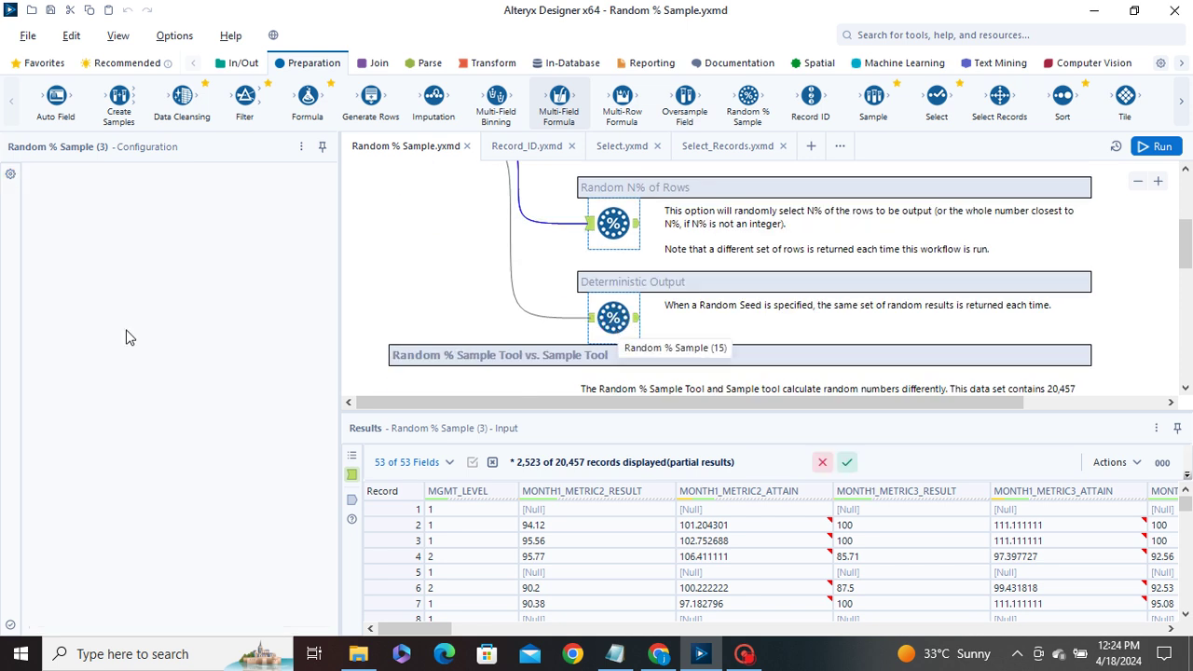
Examine the Sample tool under Random 1 in 100 Chance for each Row and the surrounding tool comparison notes
scroll(656, 336, "down", 5)
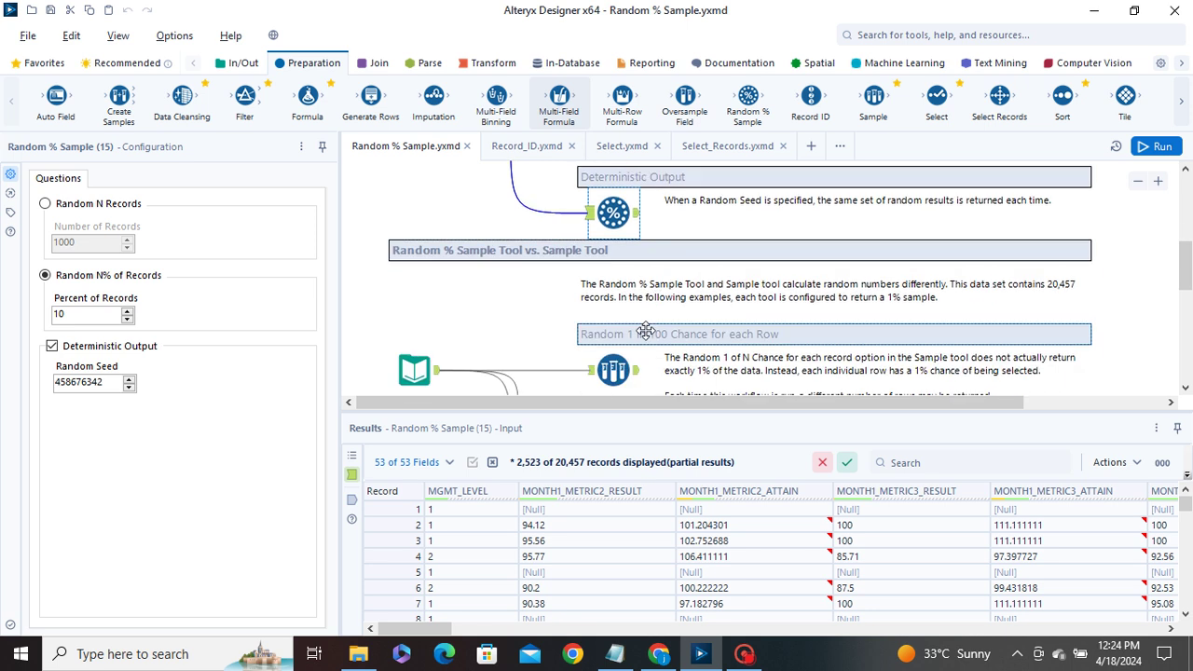
left_click(615, 303)
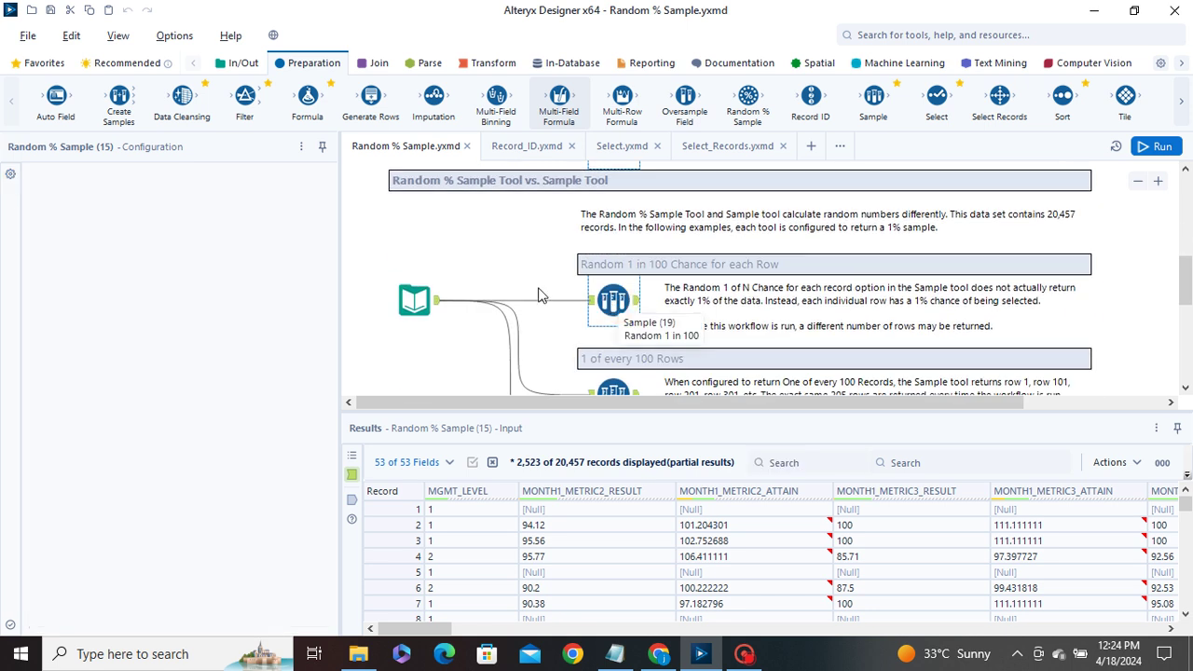
scroll(511, 247, "up", 3)
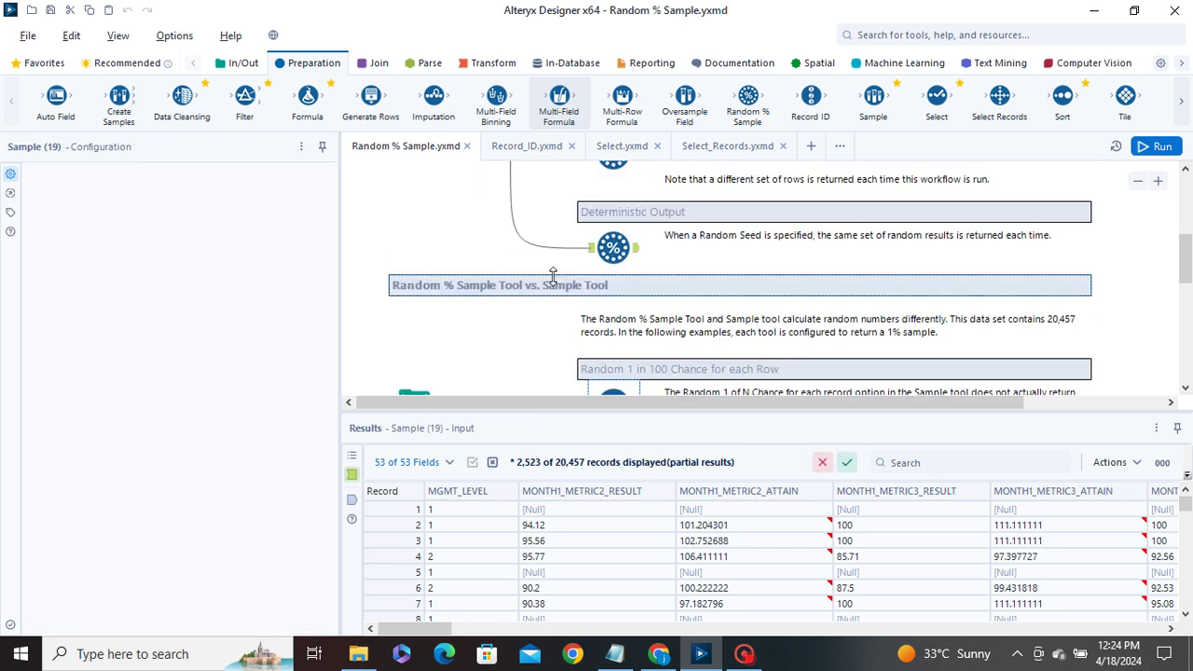
scroll(520, 249, "up", 2)
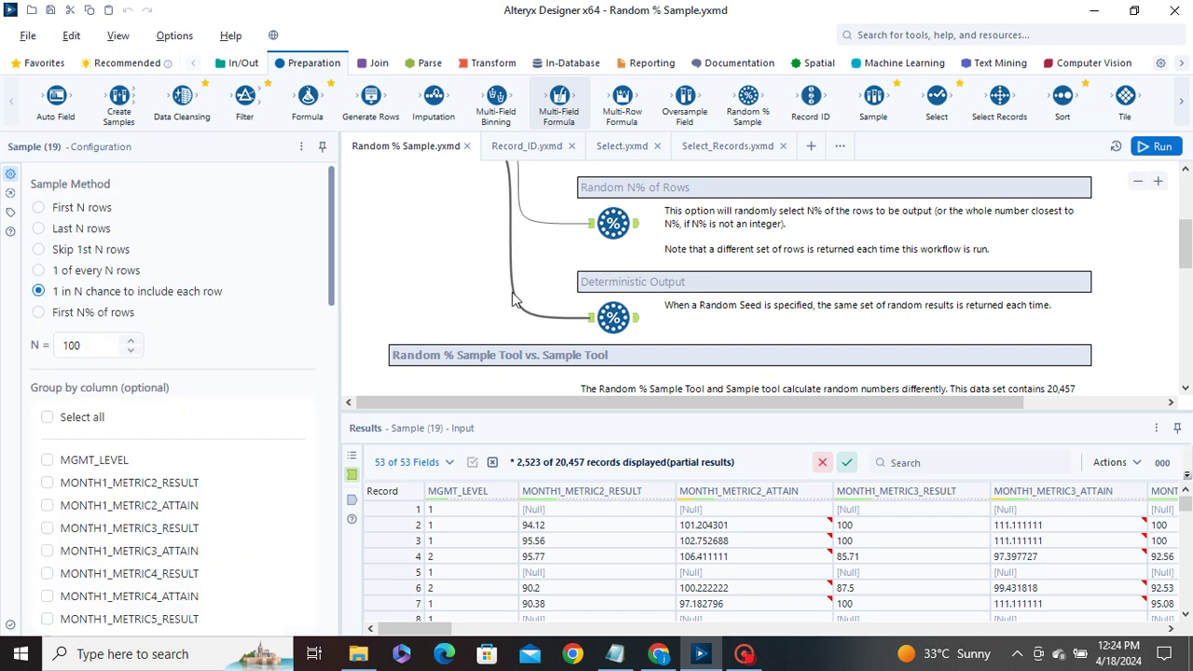
scroll(452, 290, "down", 2)
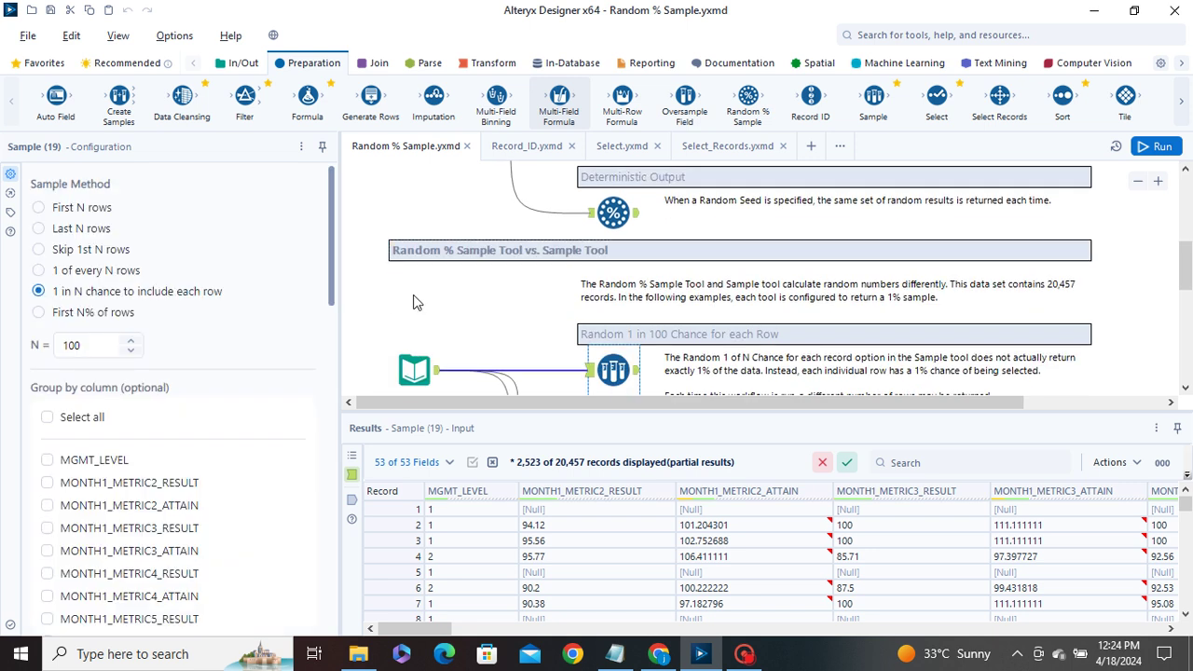
scroll(473, 301, "down", 1)
Review the three Random % Sample tools again in order, from Random N Rows through Random N% of Rows to Deterministic Output
scroll(473, 296, "up", 8)
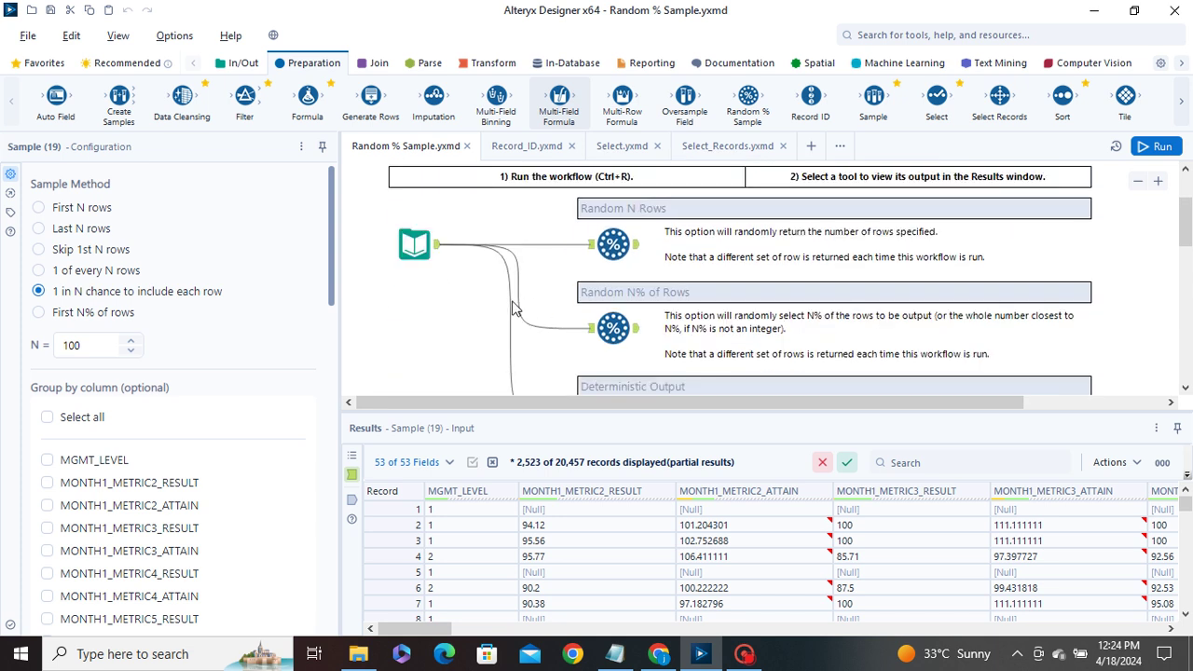
left_click(612, 243)
left_click(614, 325)
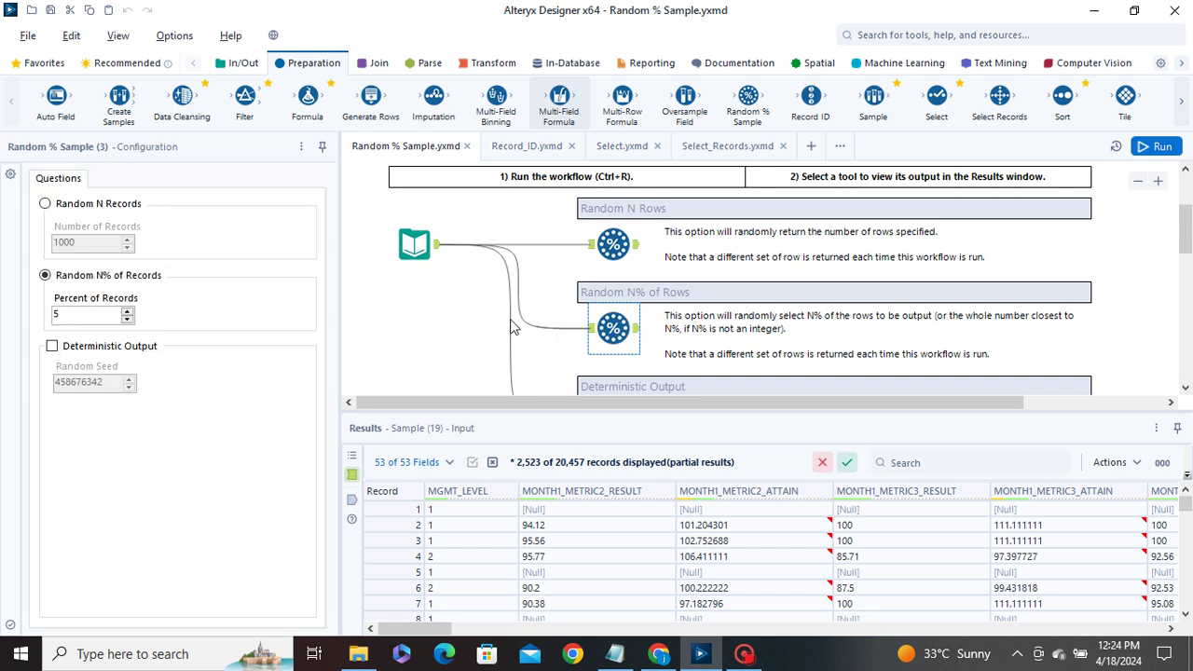
scroll(498, 329, "down", 2)
left_click(622, 355)
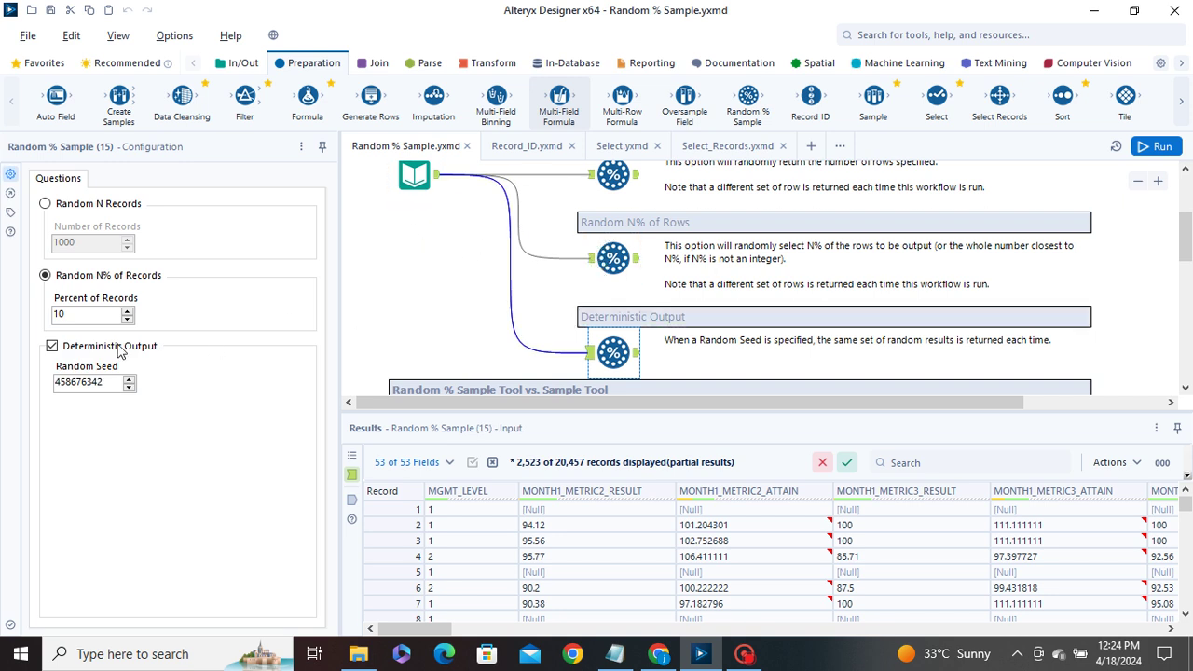
Compare input and output records of the Deterministic Output tool and of the Random N% of Rows tool
left_click(585, 360)
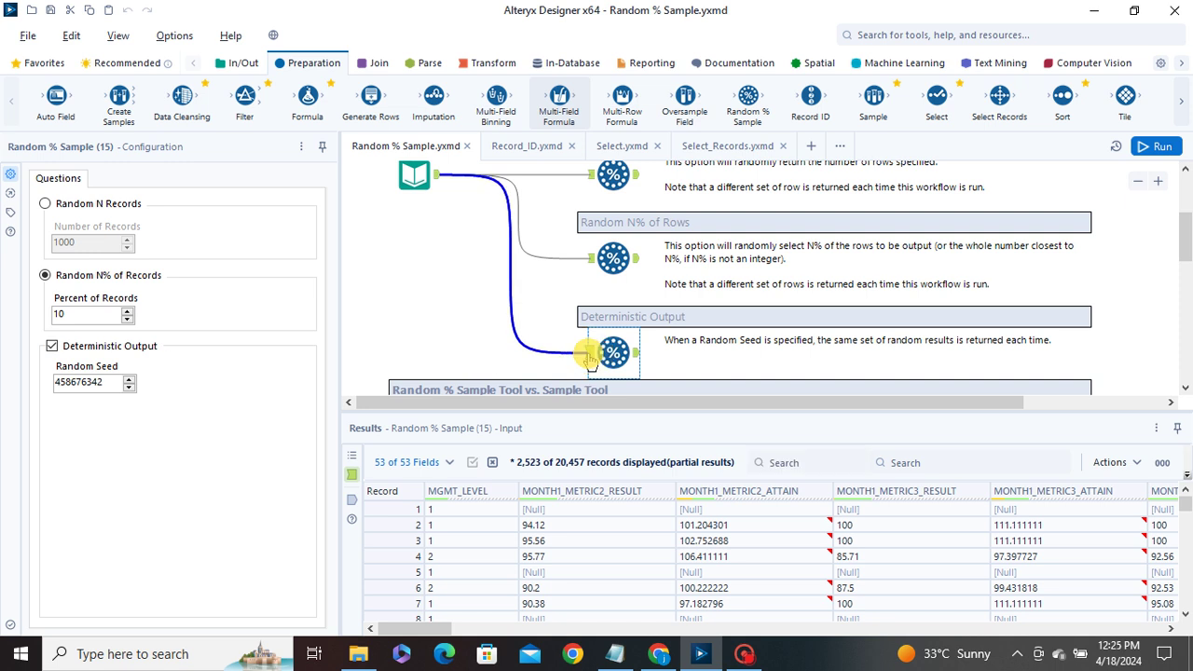
left_click(634, 354)
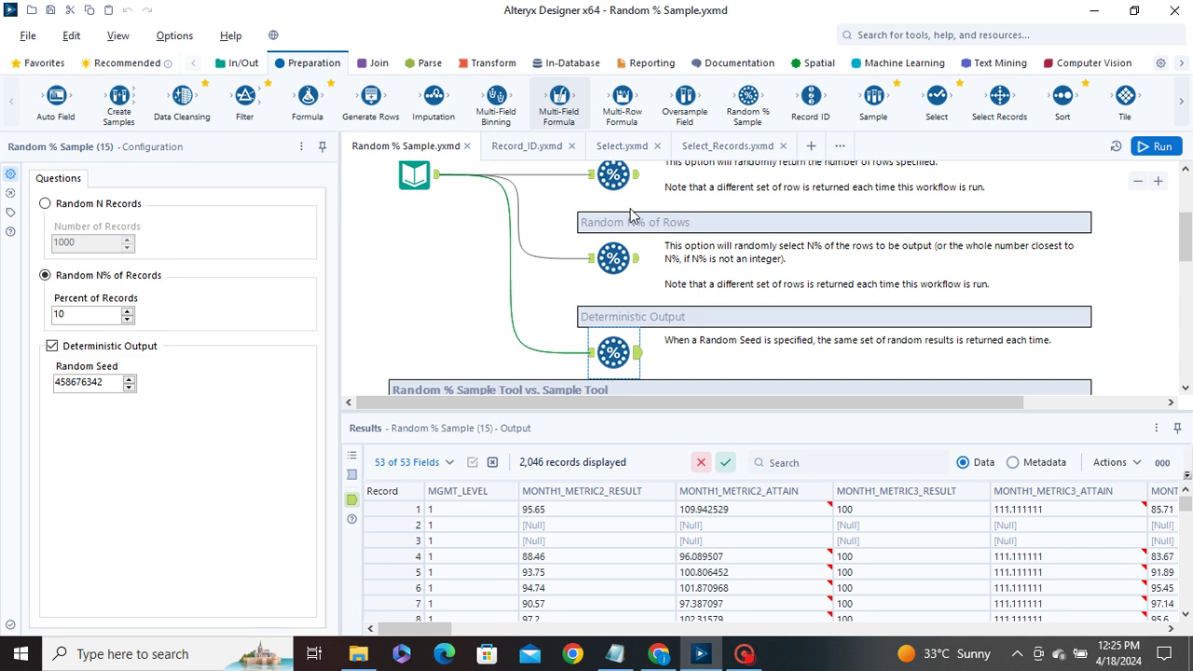
left_click(618, 258)
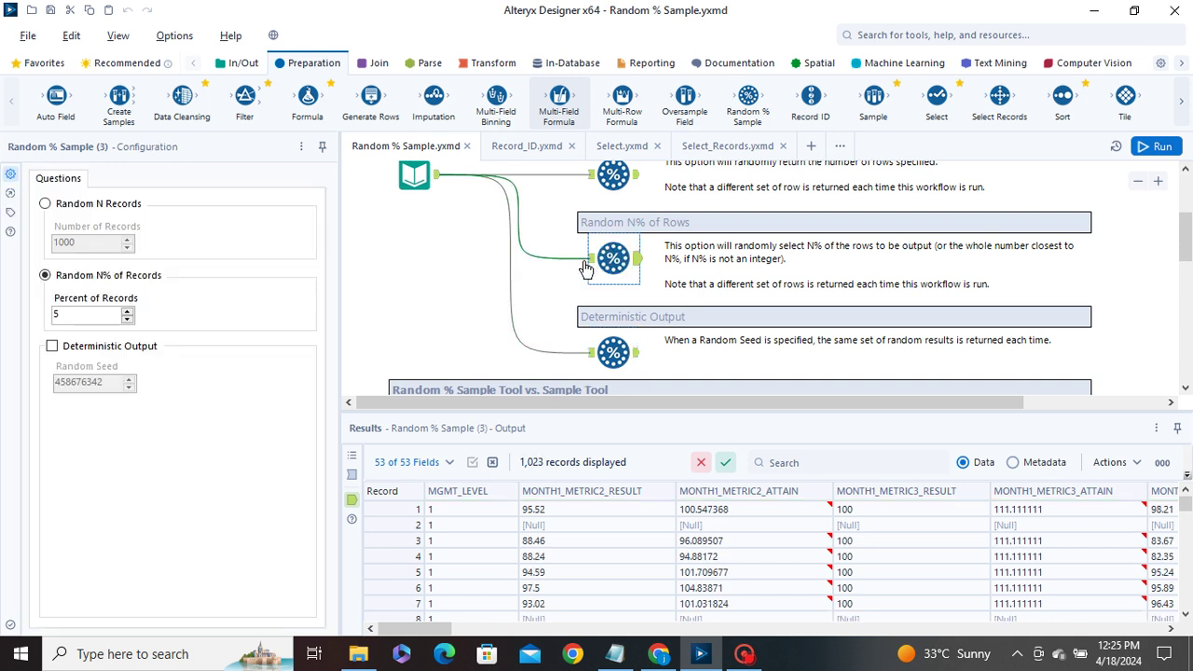
left_click(597, 263)
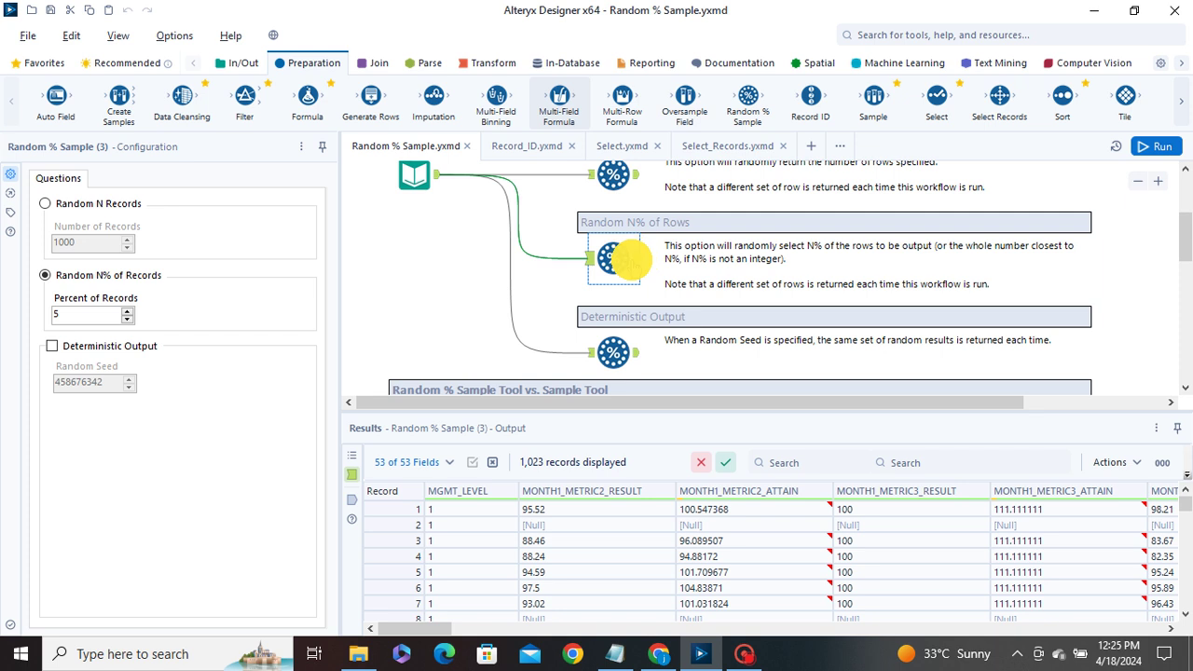
Switch to the Record_ID.yxmd workflow and inspect the Assign Record IDs Starting At 1 tool's configuration, input and output
left_click(520, 147)
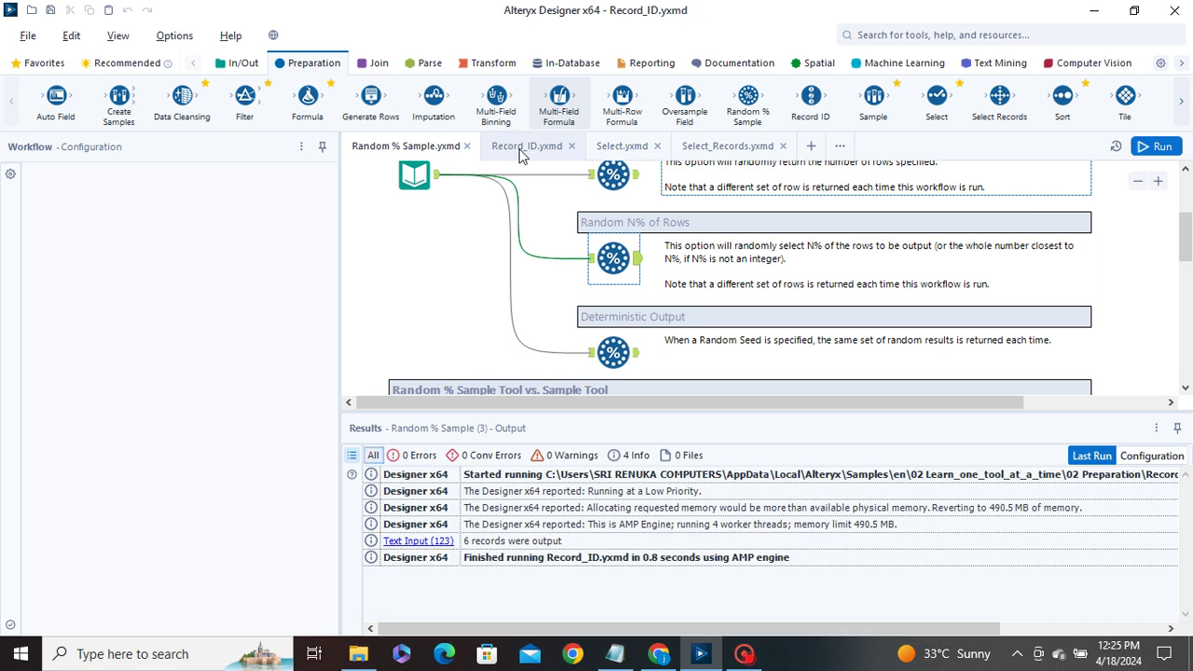
left_click(519, 151)
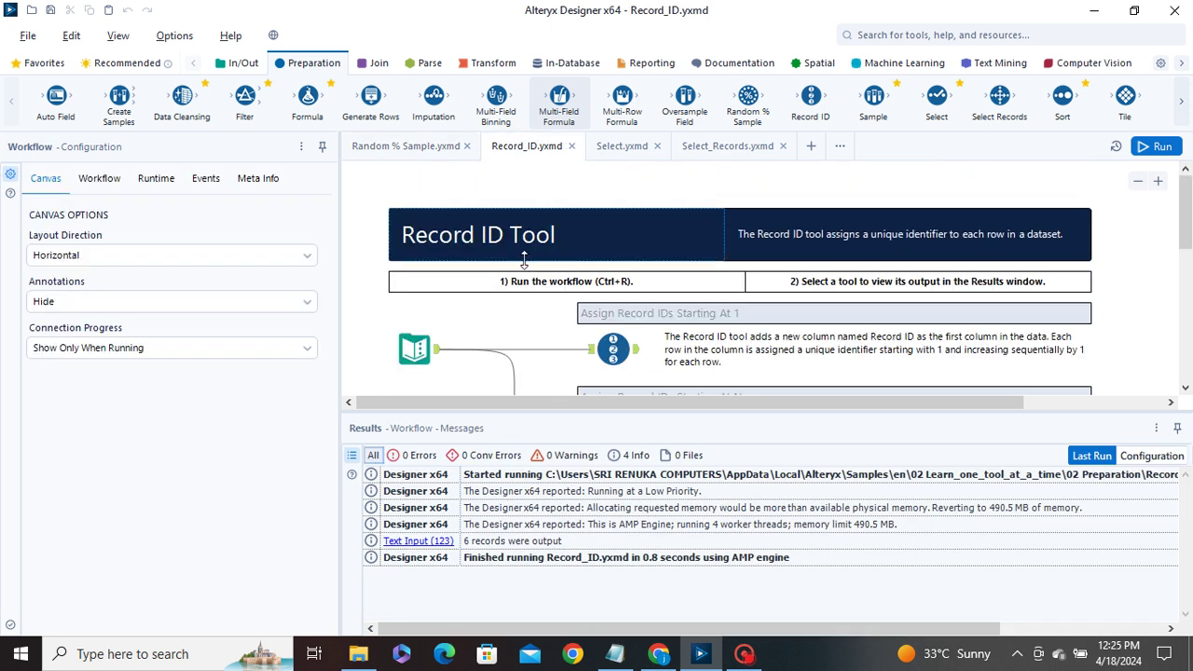
left_click(625, 358)
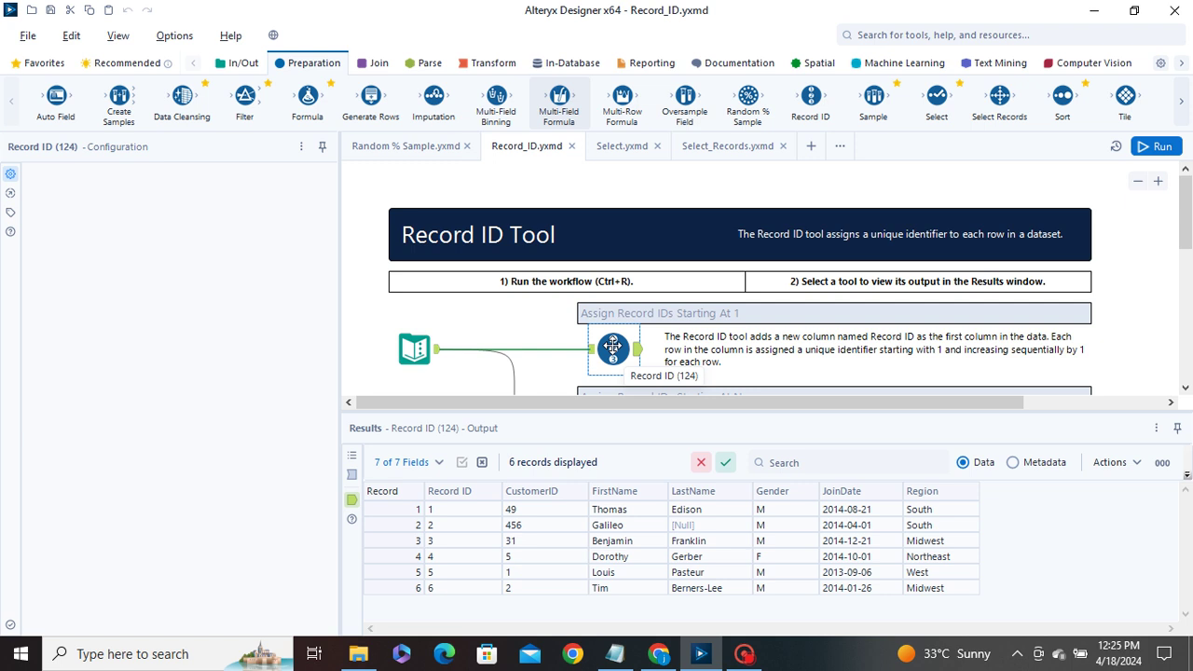
left_click(591, 350)
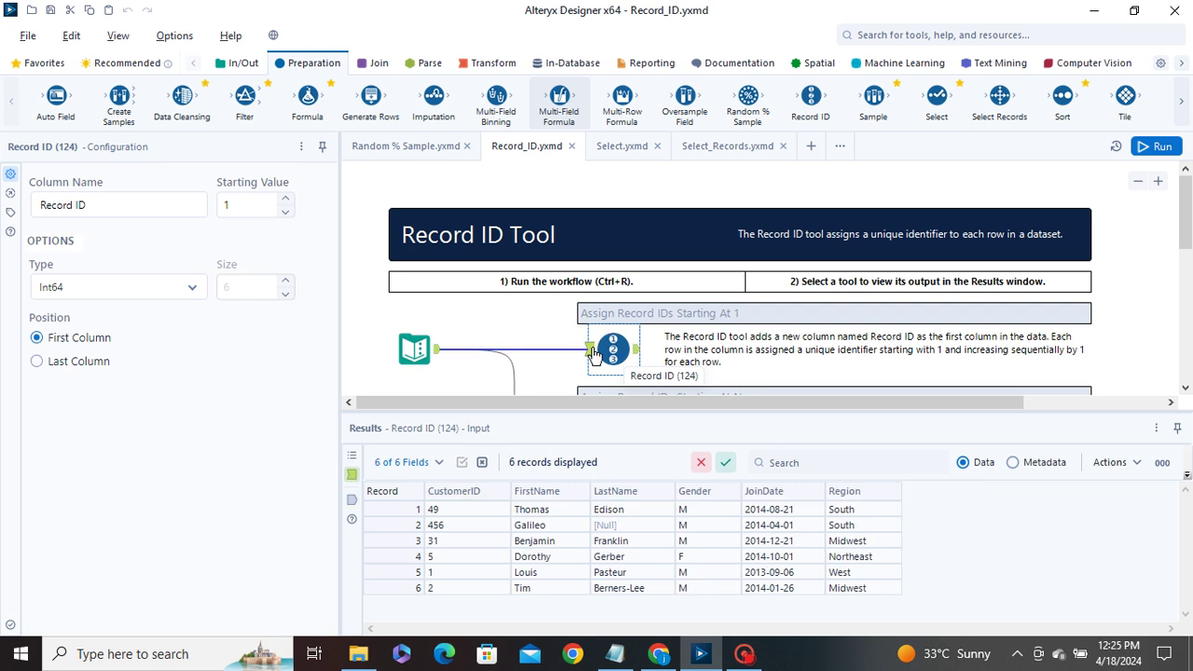
left_click(637, 351)
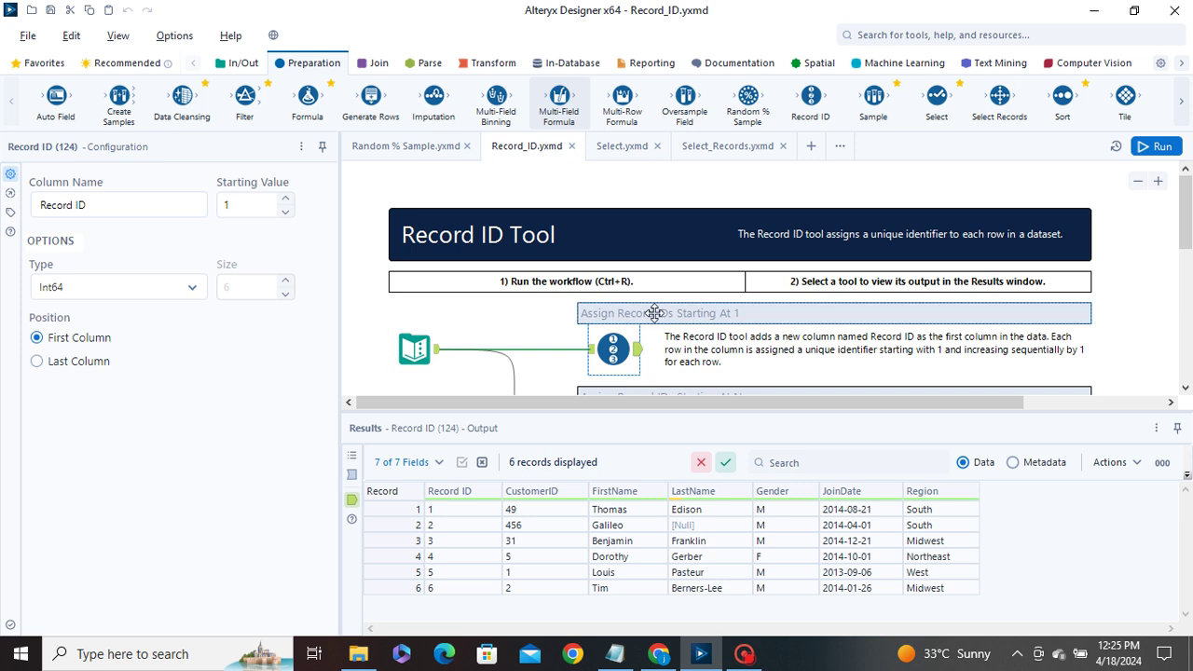
Inspect the Assign Record IDs Starting At N tool's configuration and compare its input and output records
scroll(606, 317, "down", 1)
left_click(621, 362)
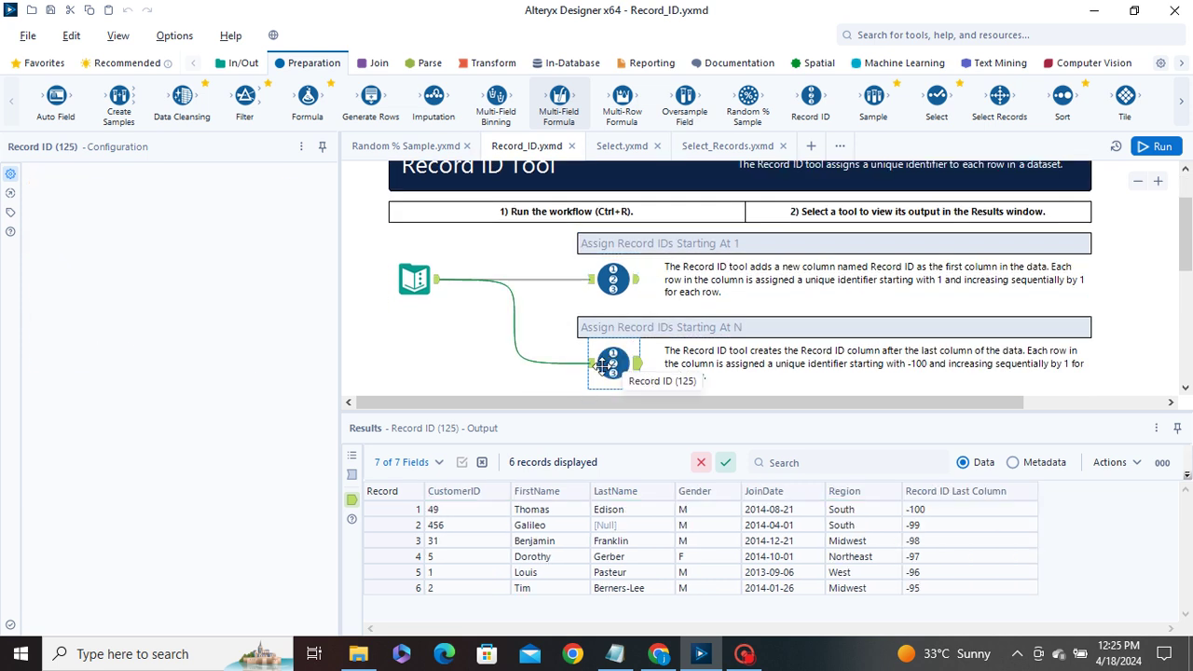
left_click(619, 362)
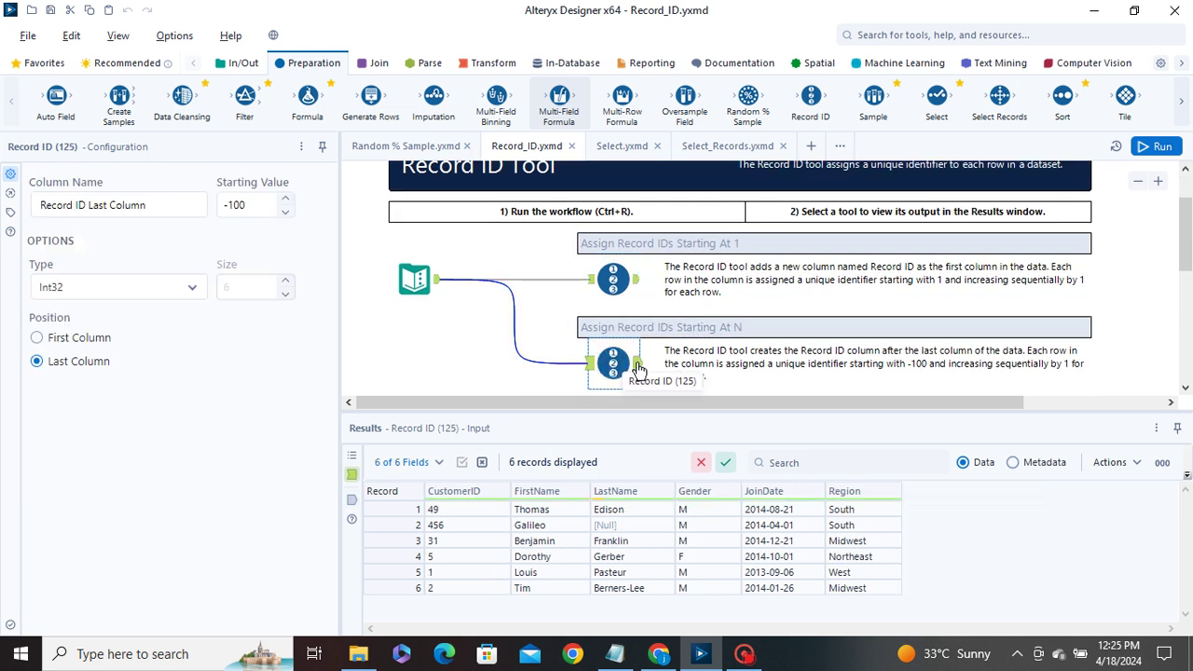
left_click(638, 364)
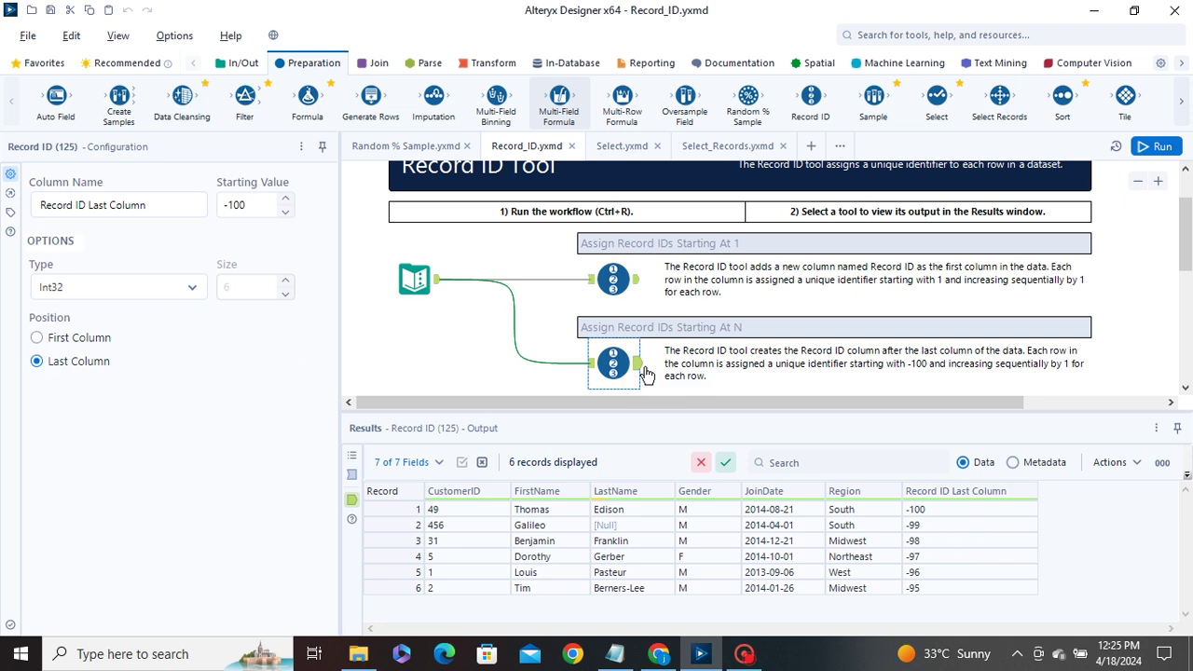
Read the More Info notes and recheck the configuration and output of the Assign Record IDs Starting At 1 tool
scroll(646, 374, "down", 1)
scroll(647, 373, "down", 4)
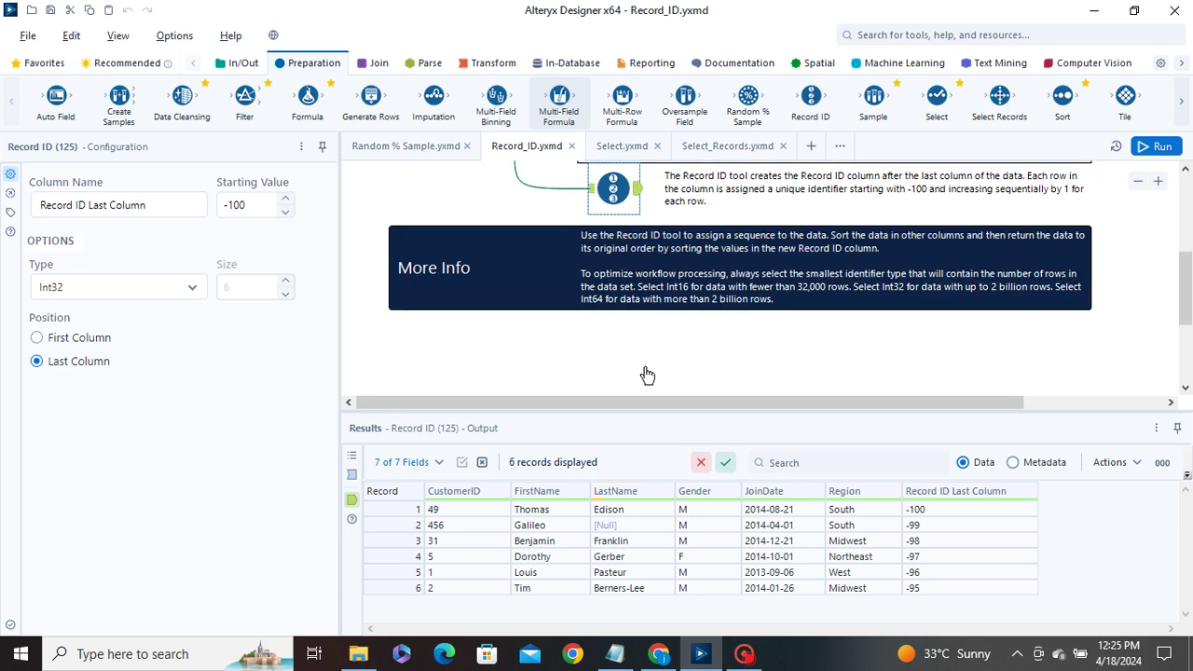
scroll(624, 298, "up", 4)
left_click(606, 259)
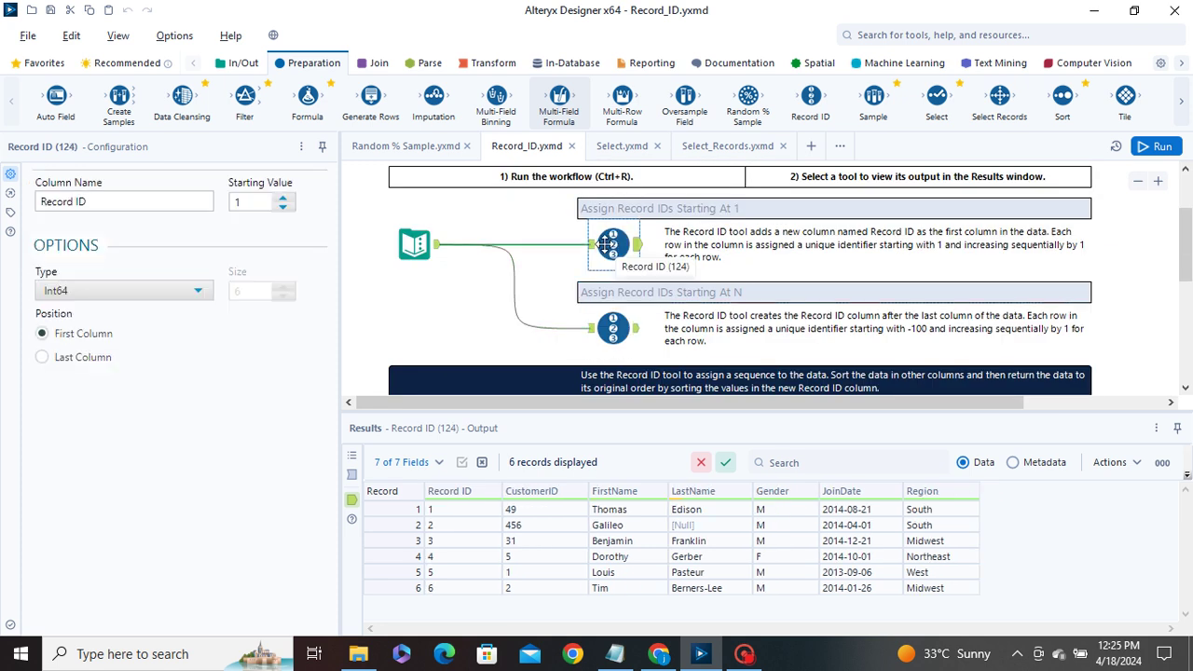
left_click(638, 248)
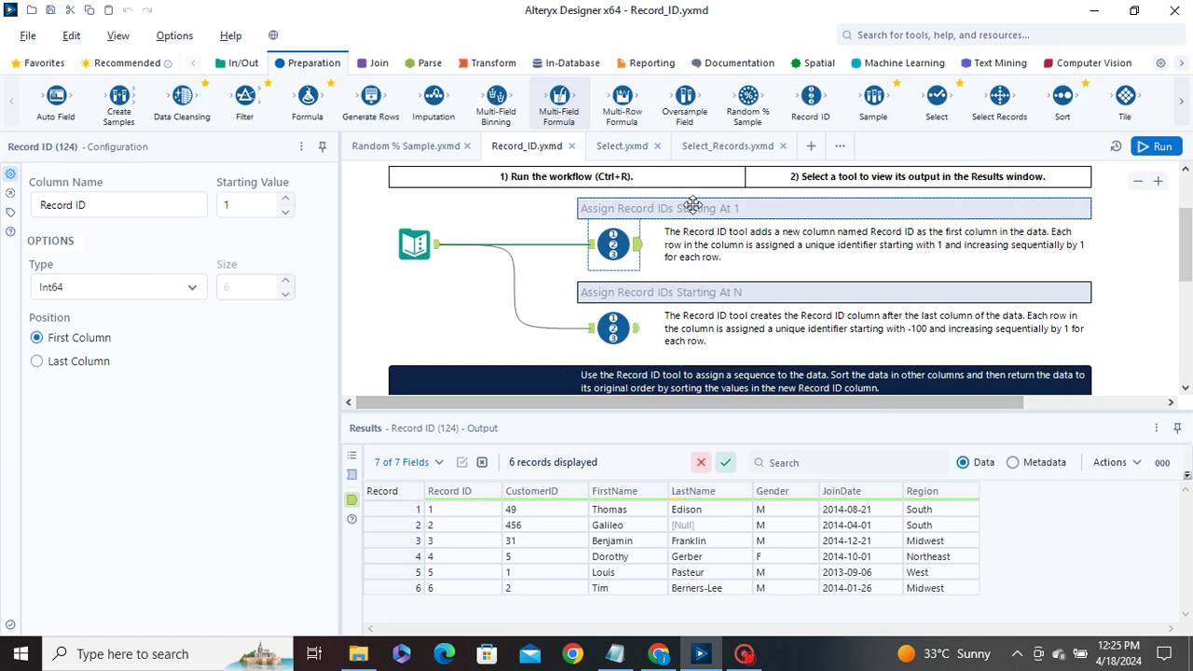
Compare the Starting At N tool with the Starting At 1 tool, viewing the latter's input and output records
left_click(613, 328)
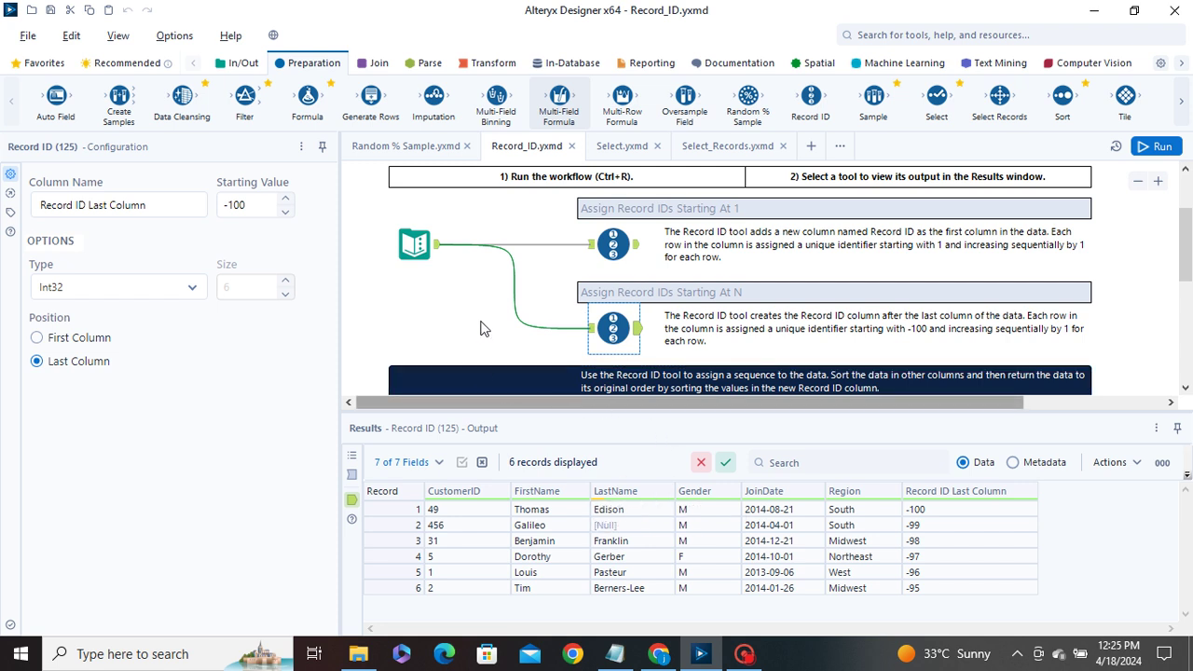
left_click(617, 250)
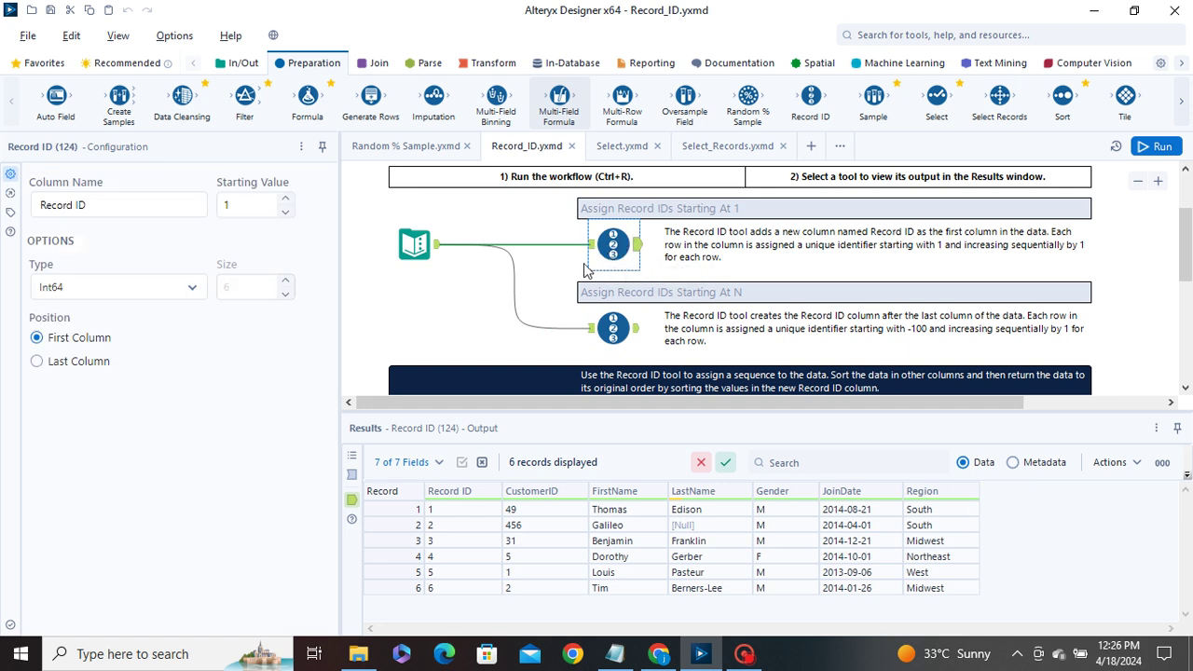
left_click(592, 246)
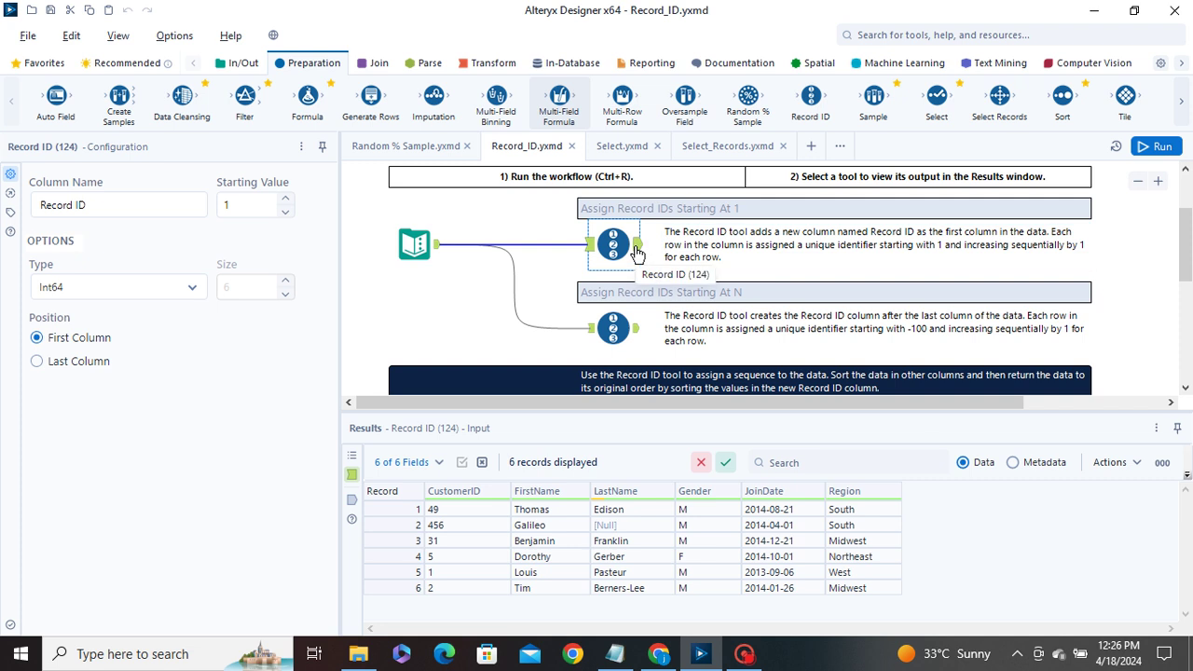
left_click(638, 246)
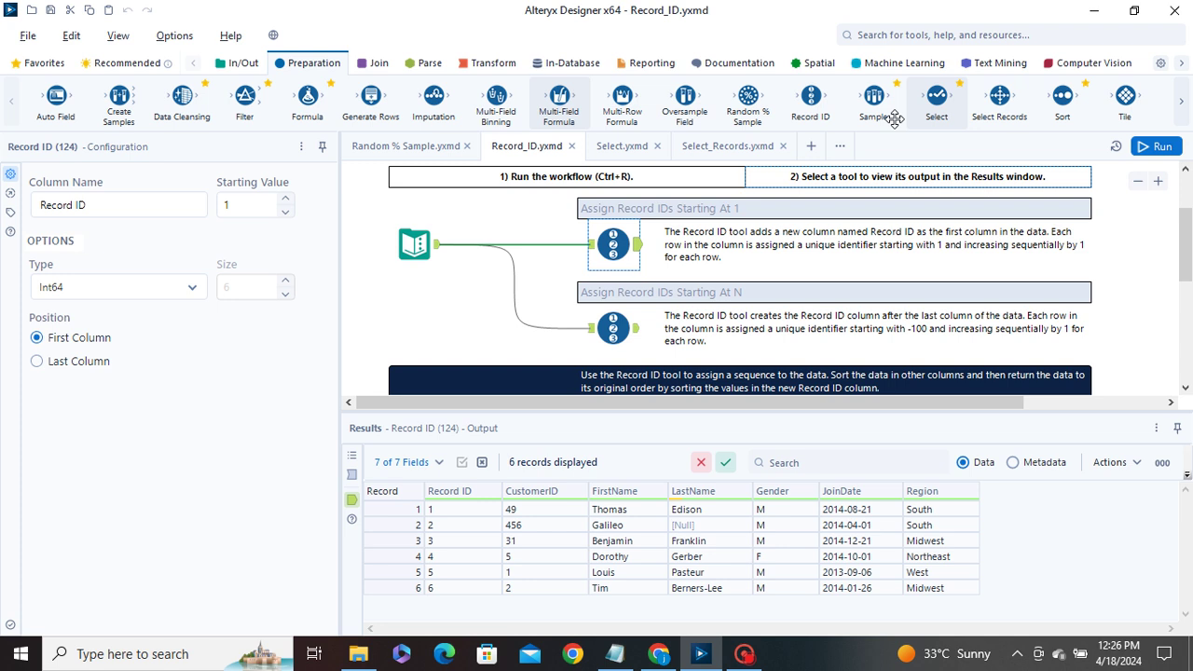
Switch to the Select.yxmd workflow and inspect the configuration and output of the Simple Select and Modify Data Types tools
left_click(616, 147)
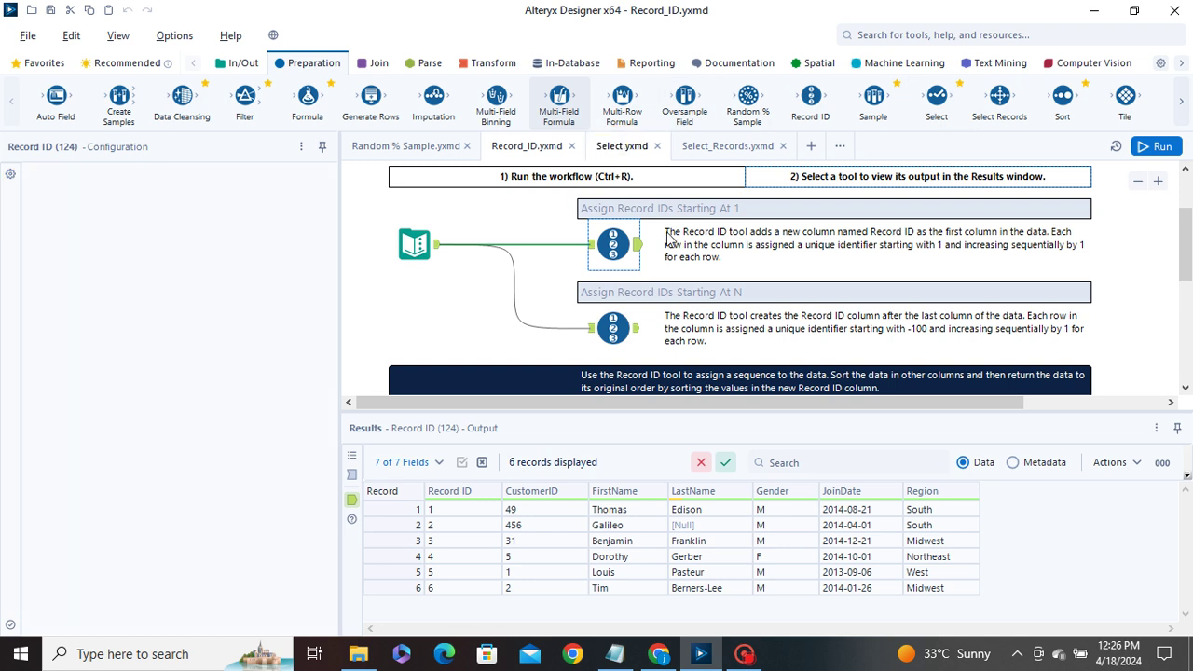
left_click(621, 146)
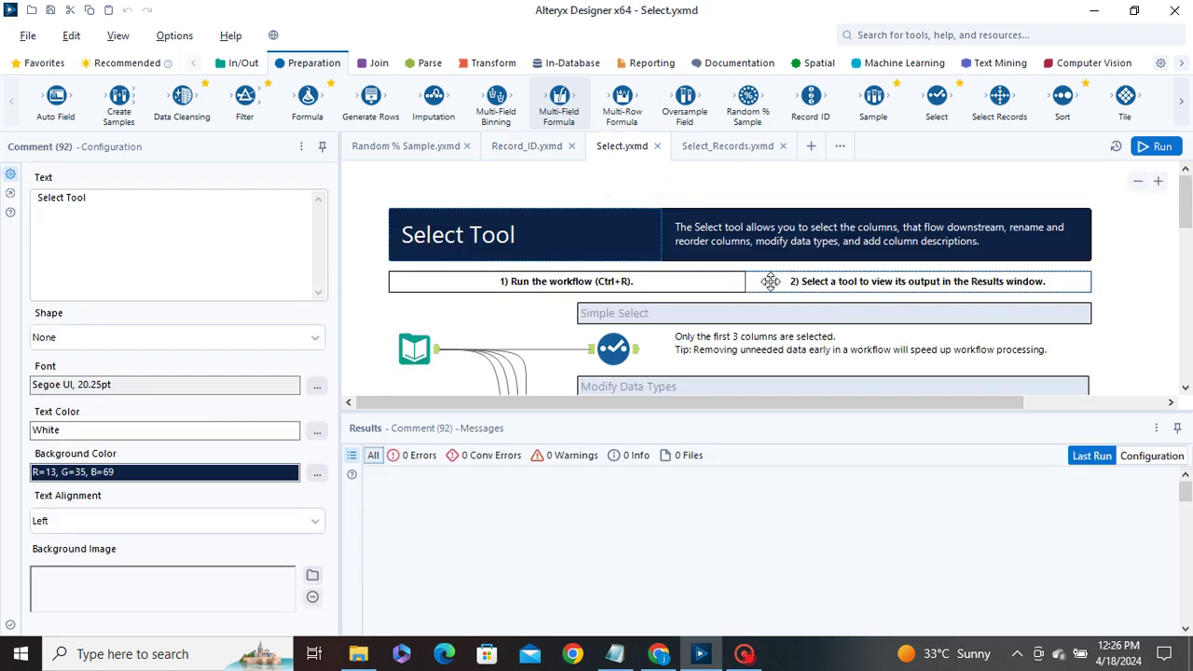
scroll(770, 282, "down", 1)
left_click(611, 314)
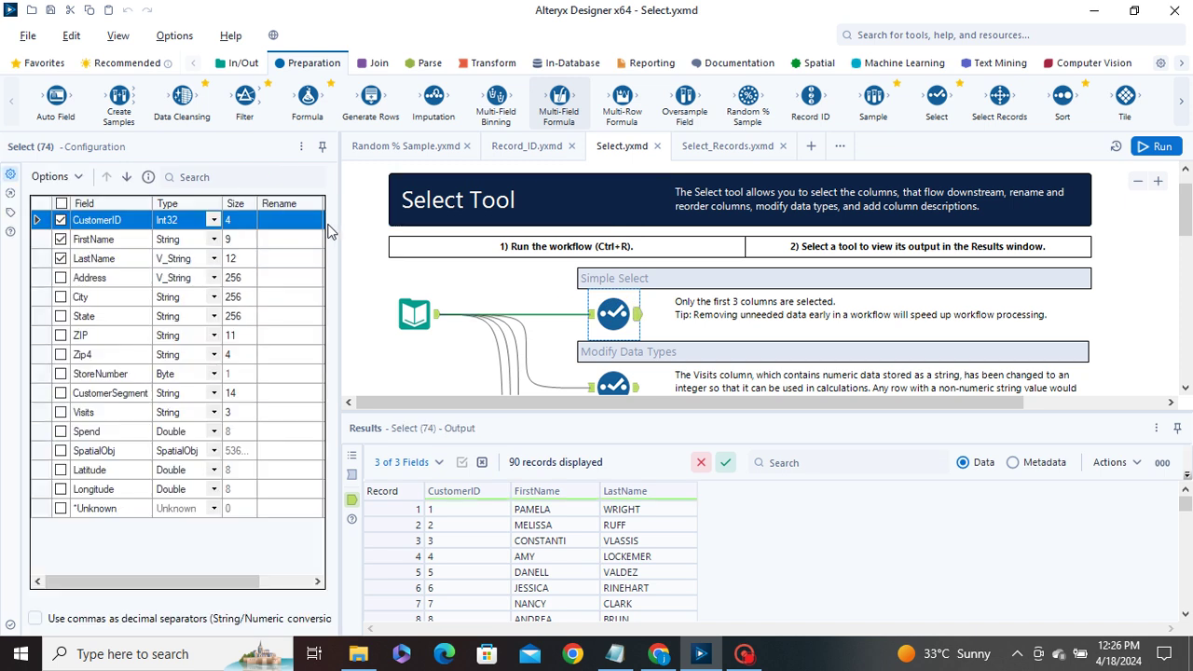
scroll(615, 369, "down", 1)
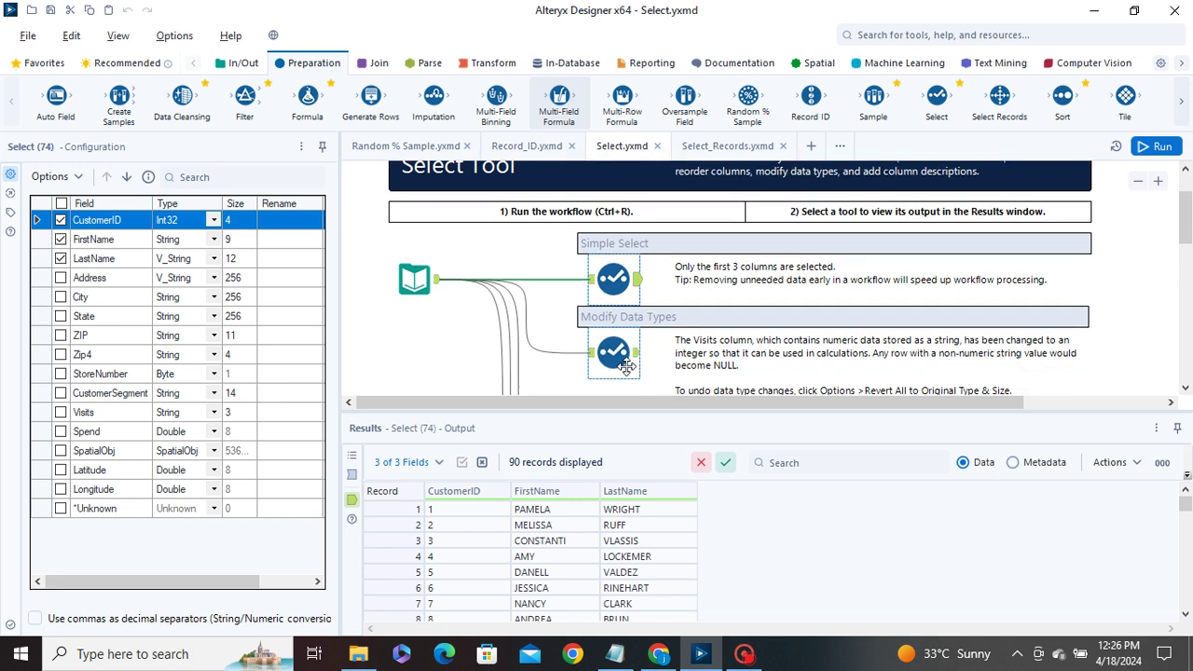
left_click(613, 352)
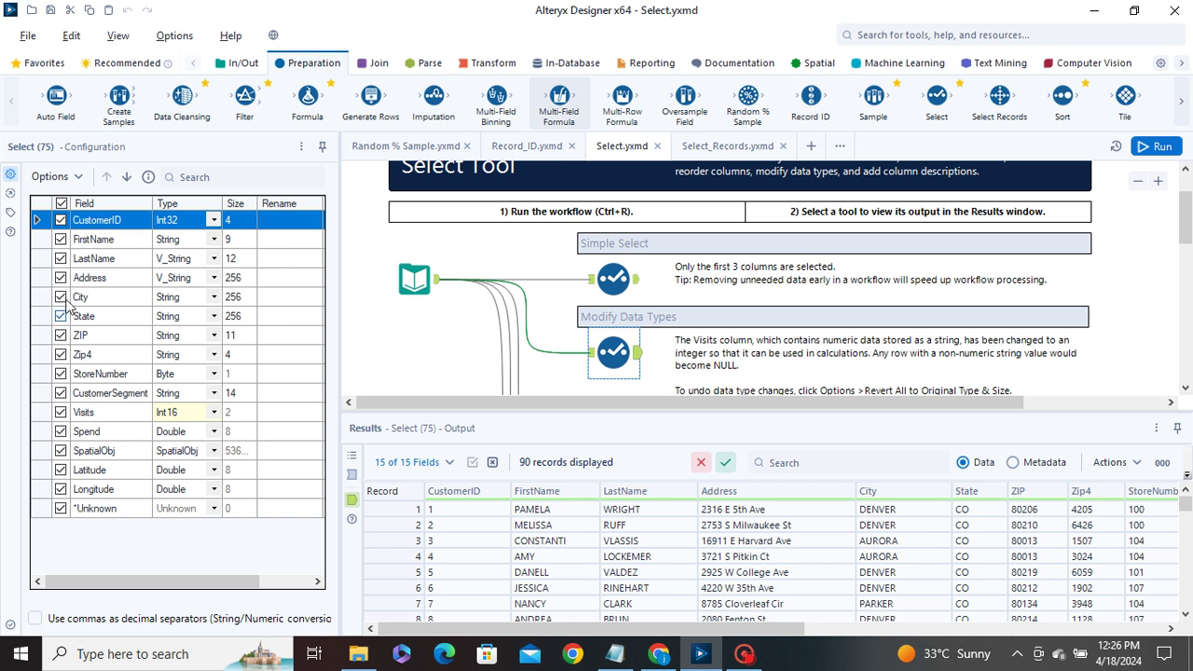
Inspect the Rename, Reorder, and Describe tool's renamed and reordered fields and compare its input and output records
scroll(657, 369, "down", 2)
left_click(613, 382)
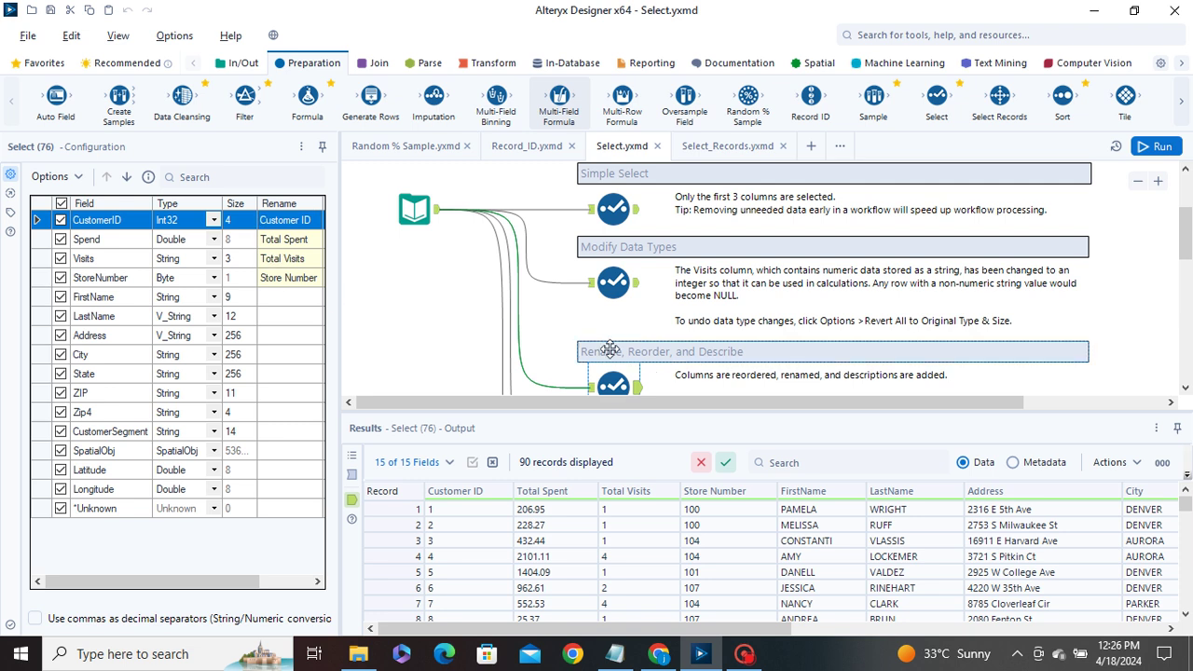
scroll(550, 359, "down", 1)
scroll(550, 358, "down", 1)
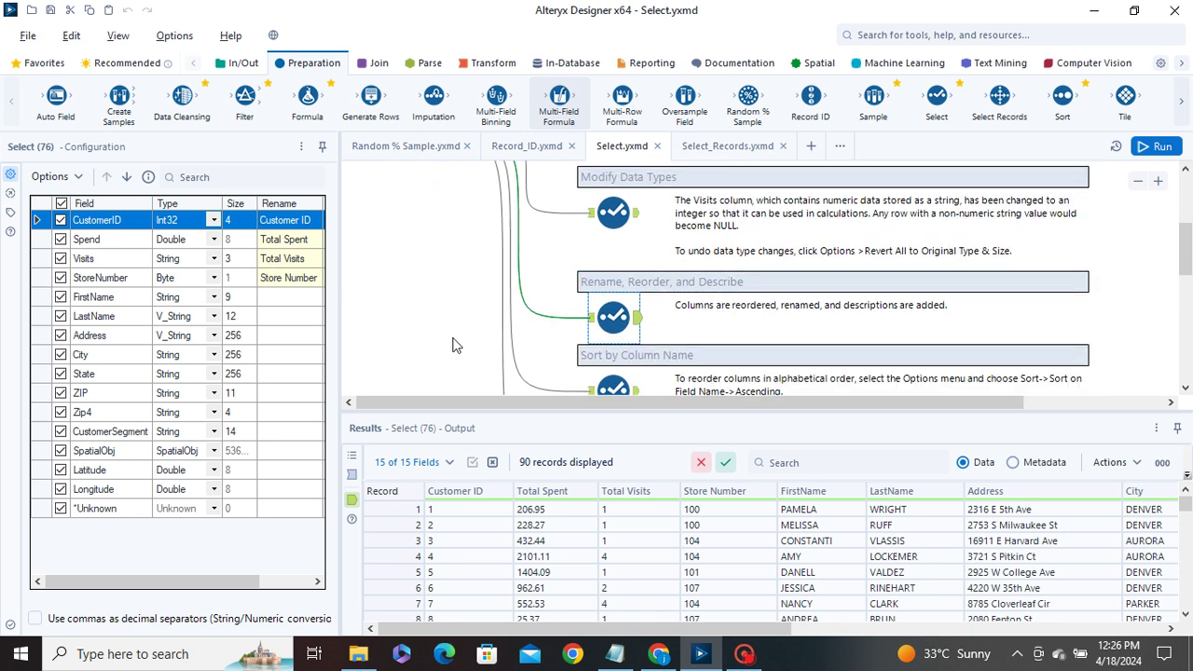
scroll(578, 336, "down", 1)
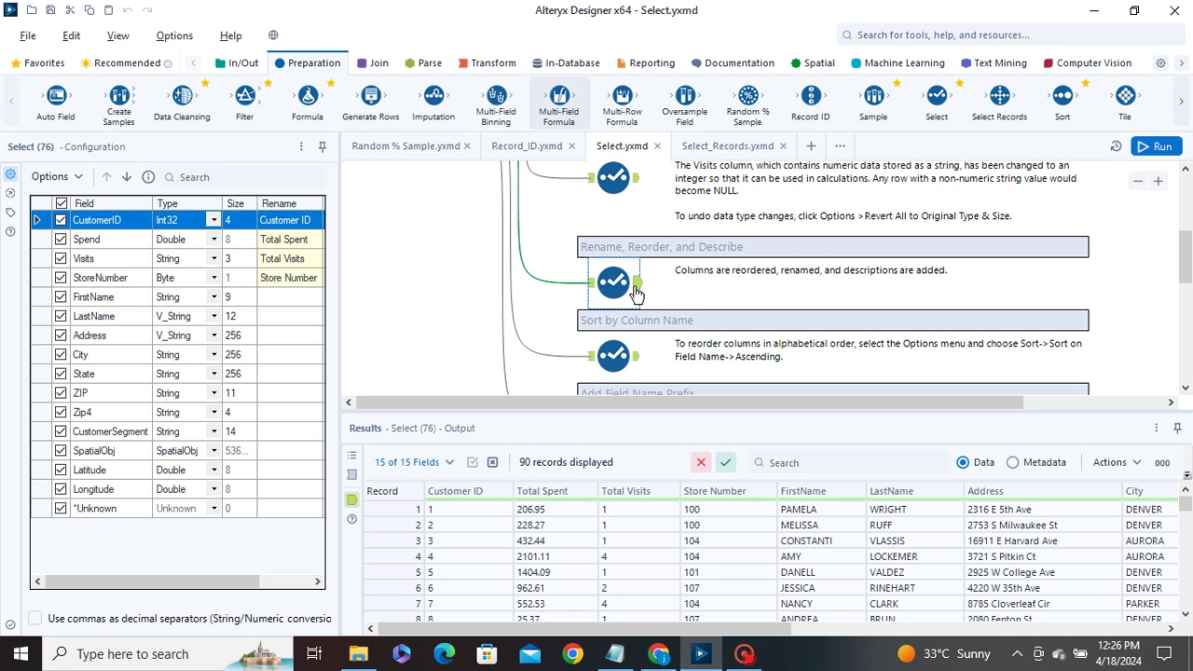
left_click(591, 282)
left_click(637, 281)
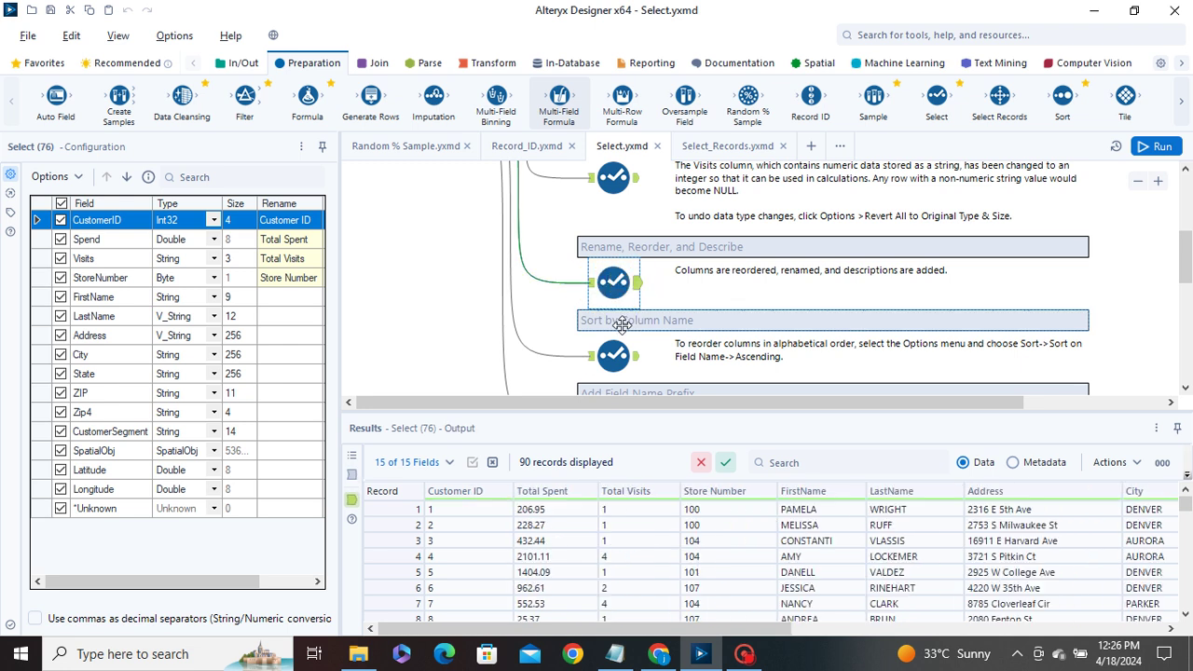
Inspect the configuration and the input and output records of the Sort by Column Name and Add Field Name Prefix tools
scroll(623, 324, "down", 1)
left_click(611, 321)
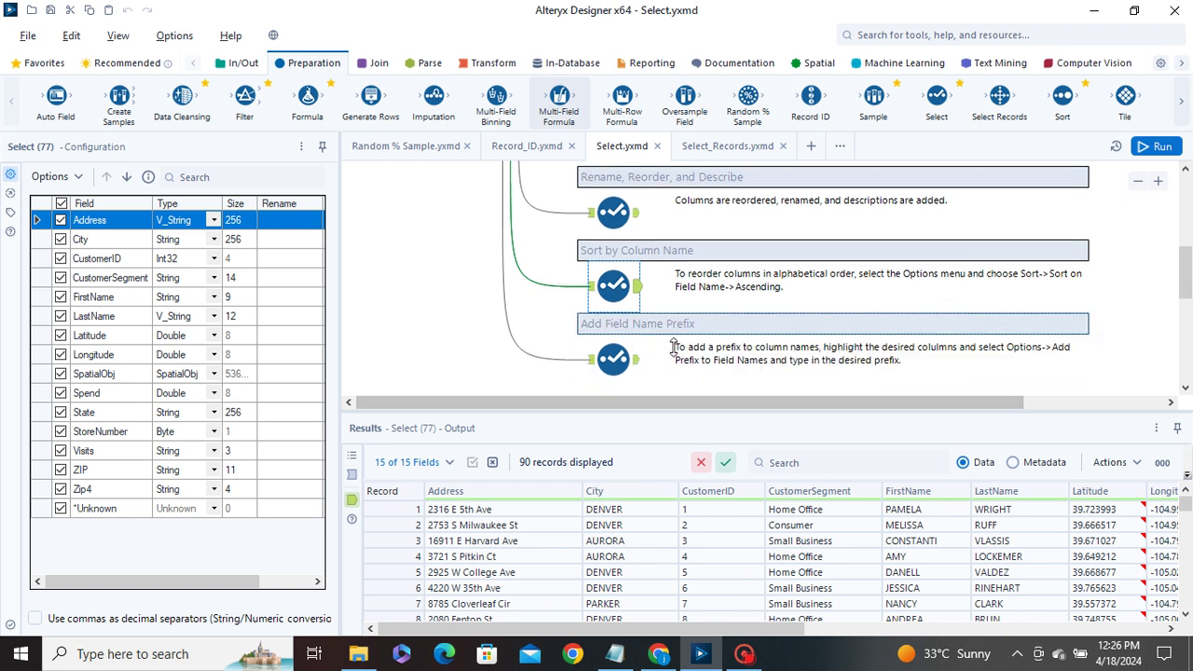
scroll(615, 363, "down", 1)
left_click(614, 357)
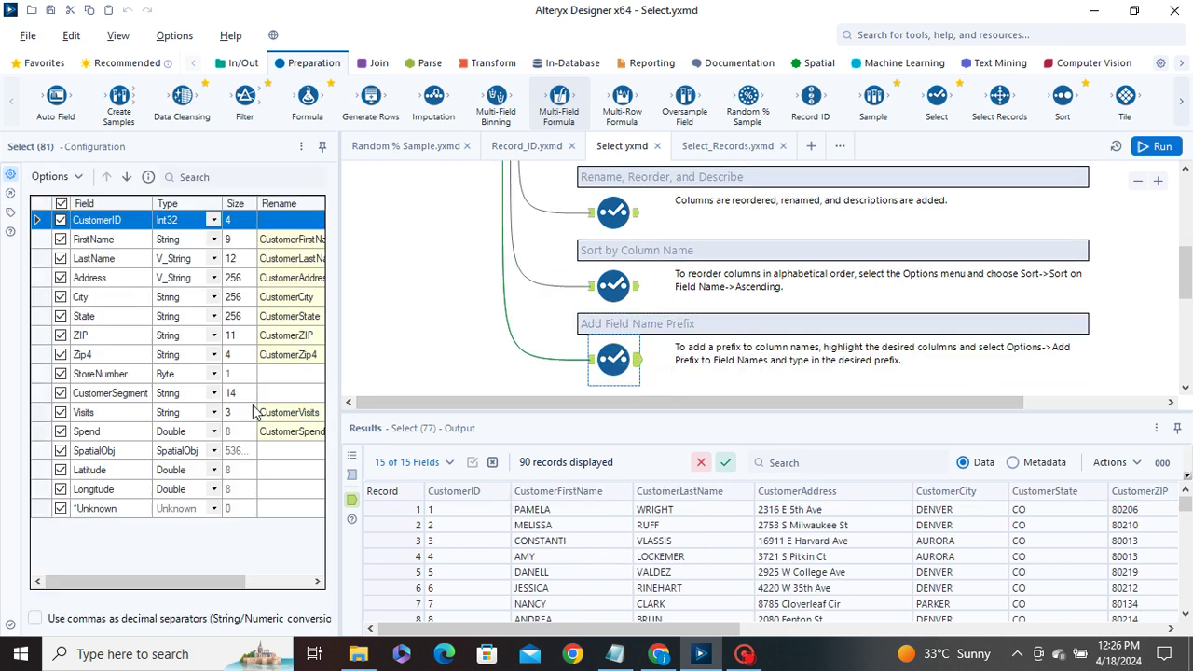
left_click(590, 359)
left_click(637, 362)
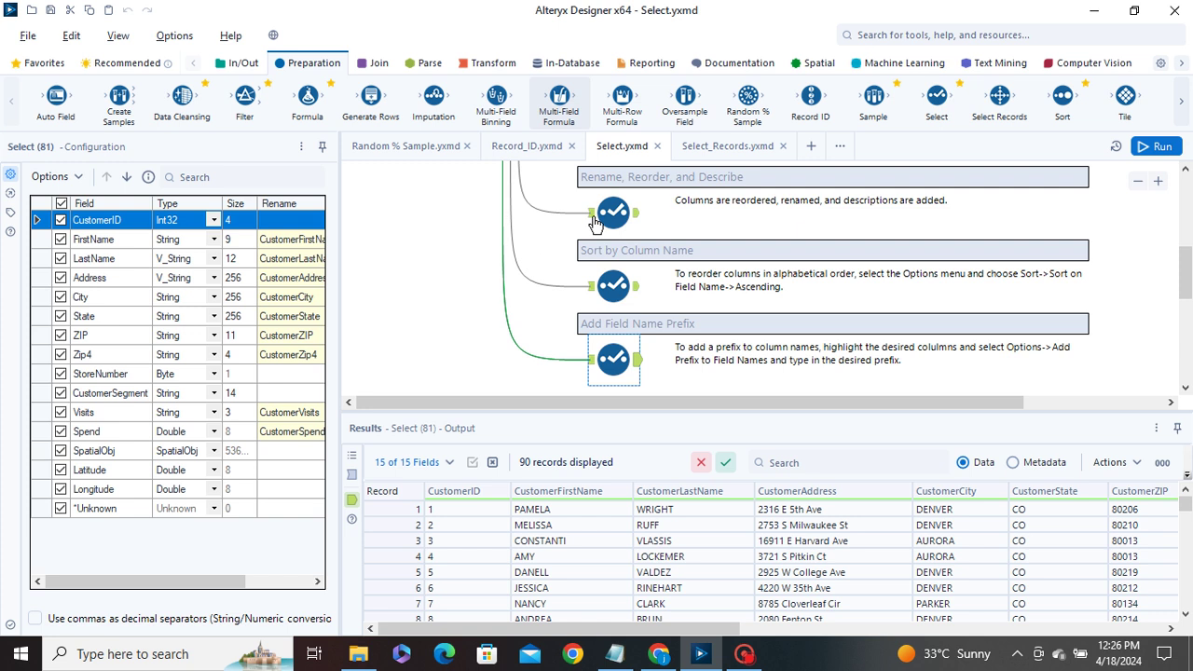
scroll(597, 280, "up", 1)
left_click(595, 322)
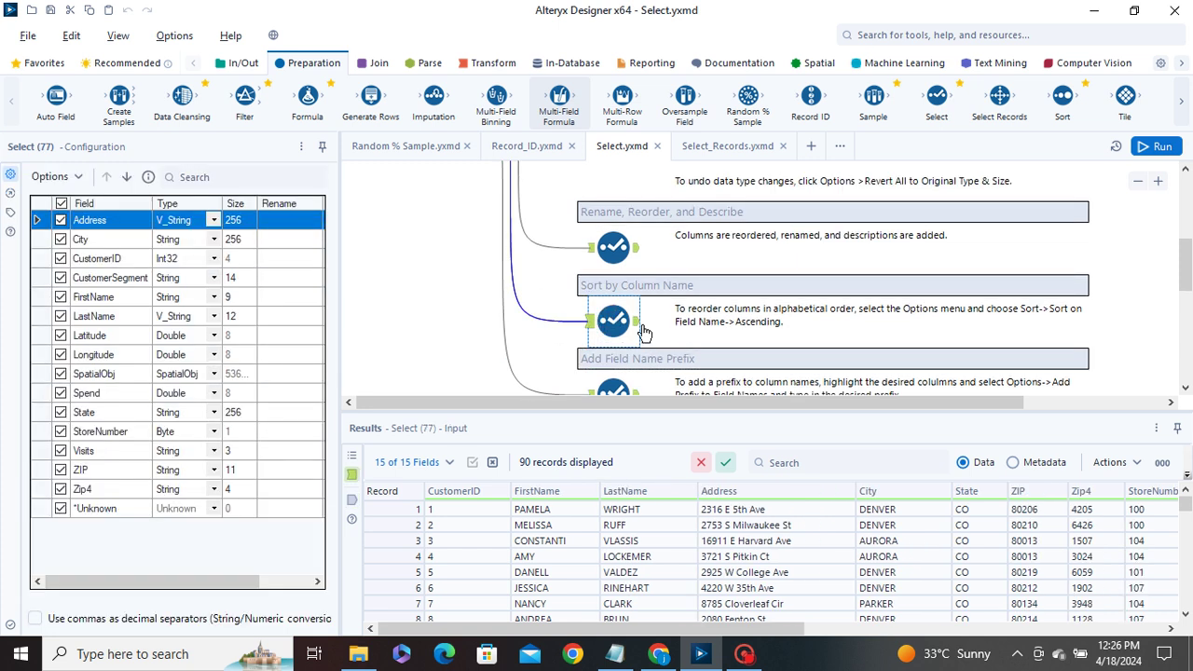
Open the Select Records tool's example workflow and inspect the record ranges and output of the A Single Row and A Range of Rows tools
key("ctrl+r")
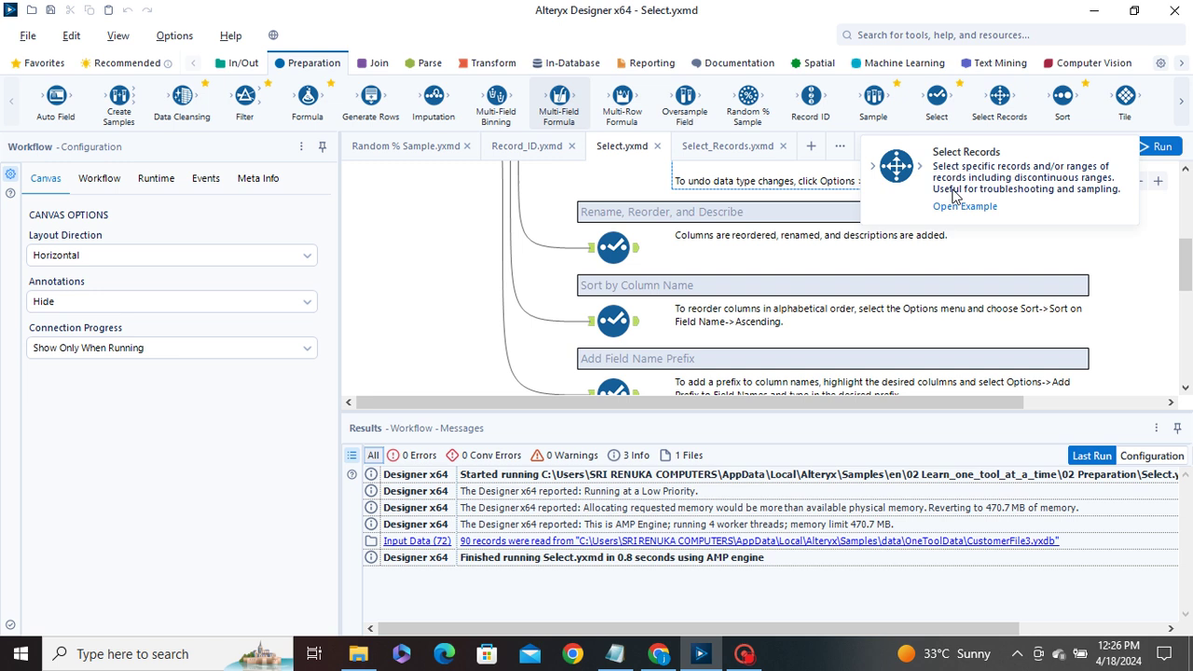
left_click(952, 203)
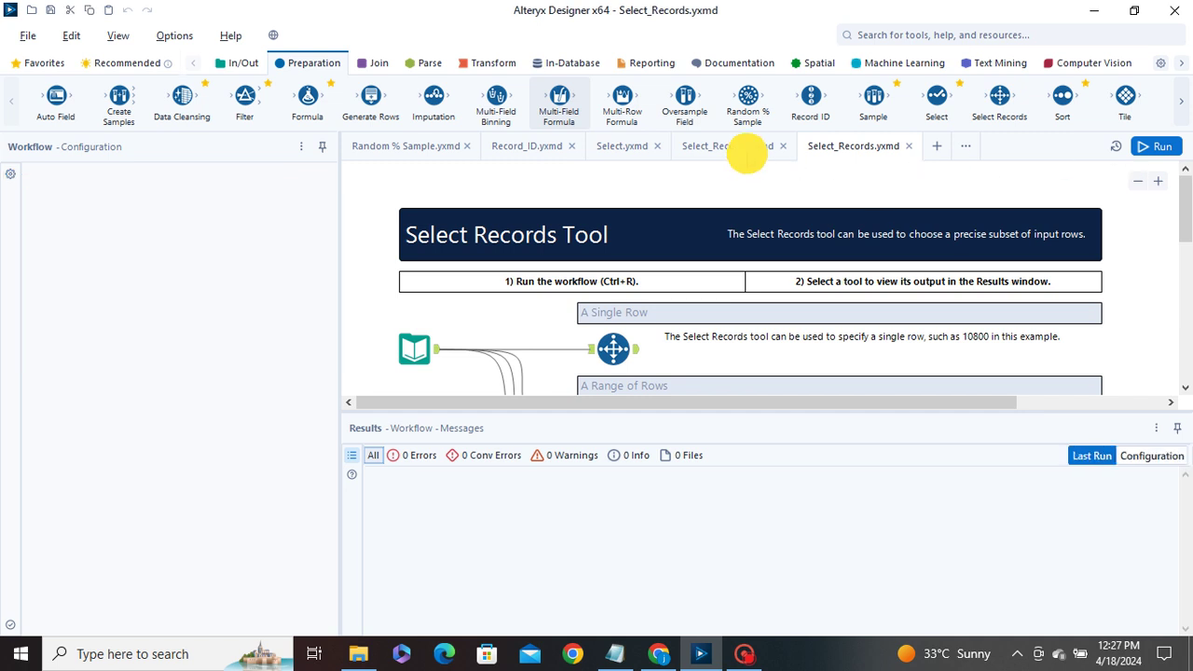
left_click(614, 347)
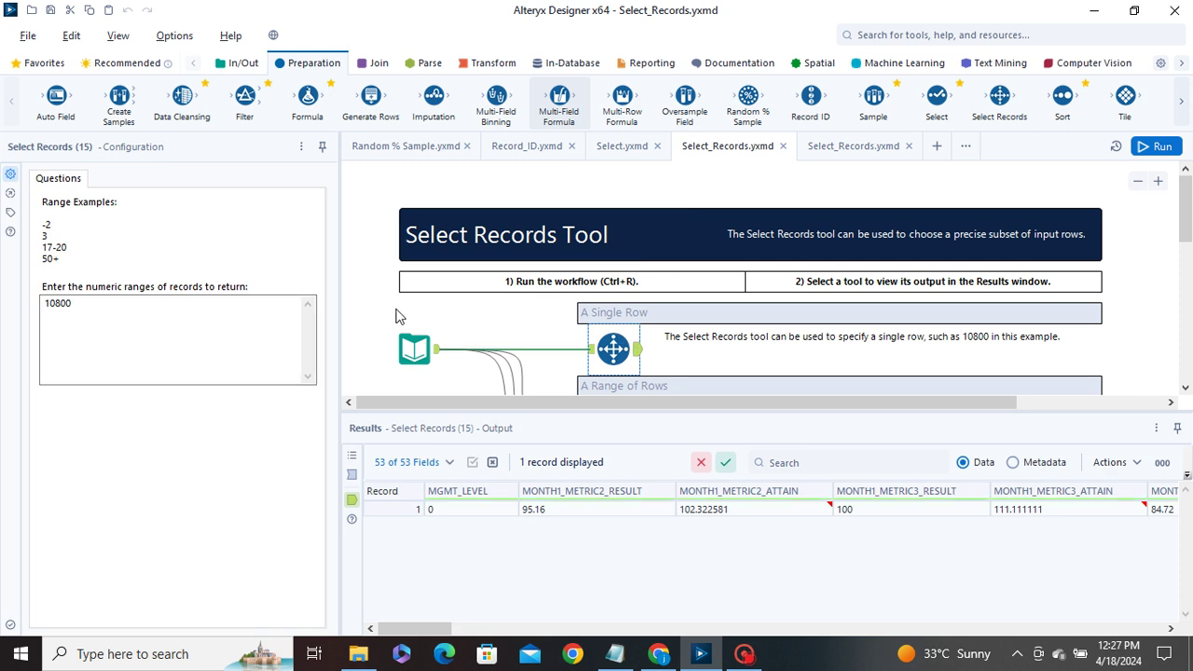
scroll(525, 301, "down", 2)
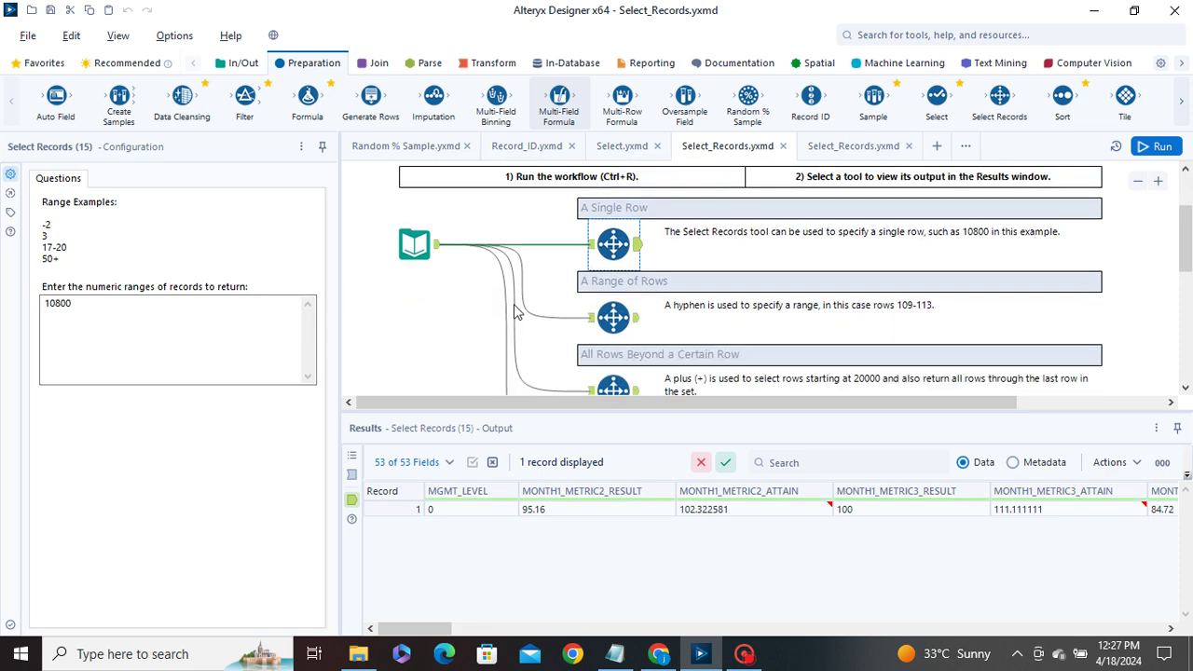
left_click(613, 317)
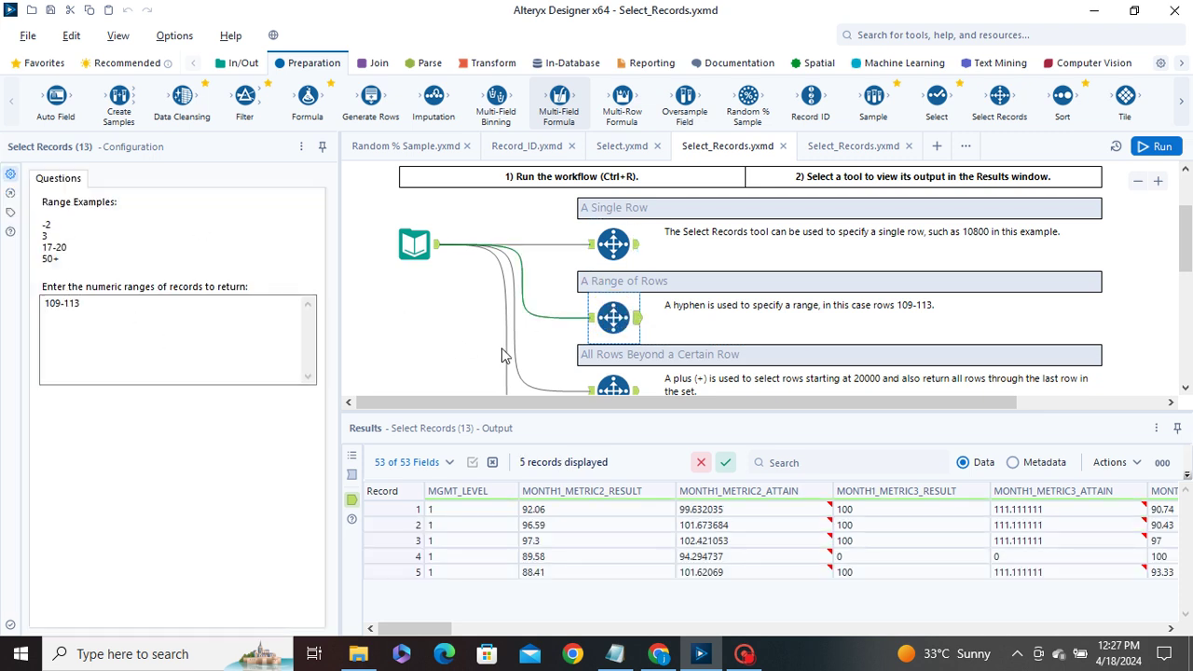
left_click(595, 245)
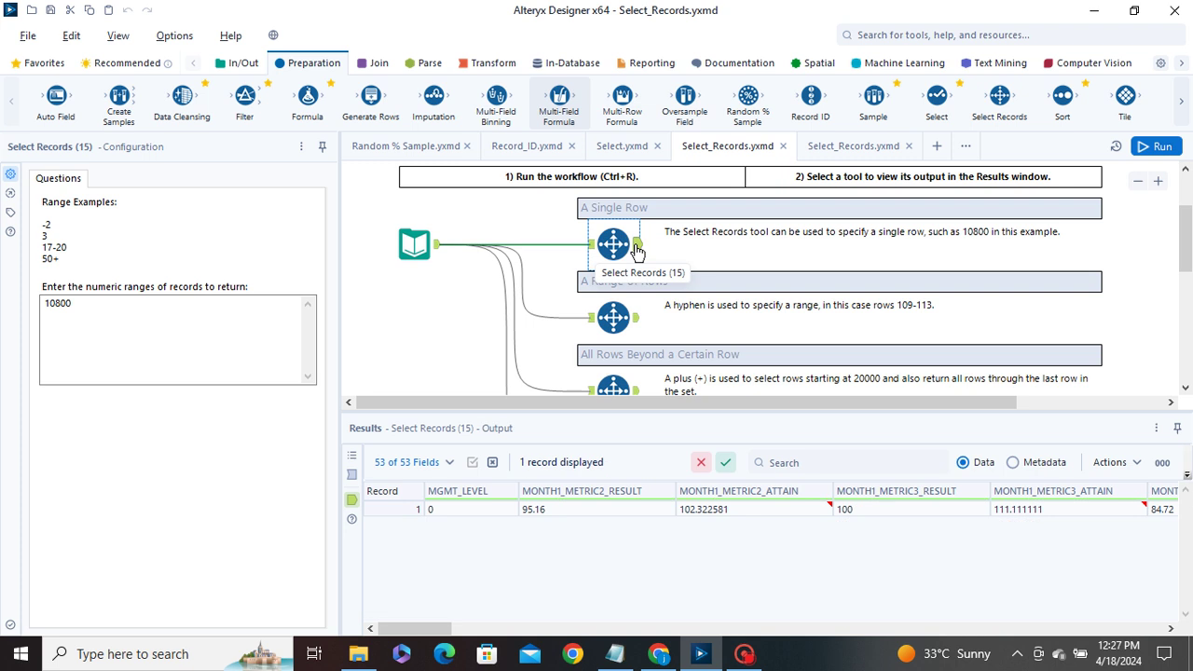
Inspect the record ranges and output of the All Rows Beyond a Certain Row and Multiple Selections tools
scroll(634, 283, "down", 1)
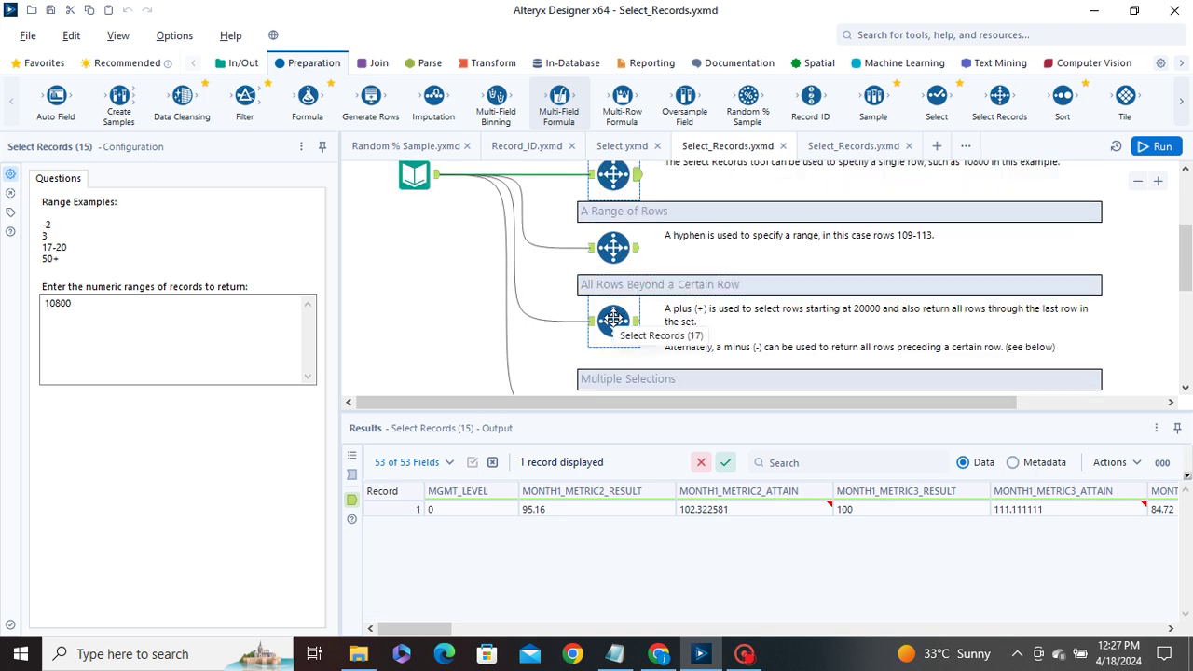
left_click(612, 319)
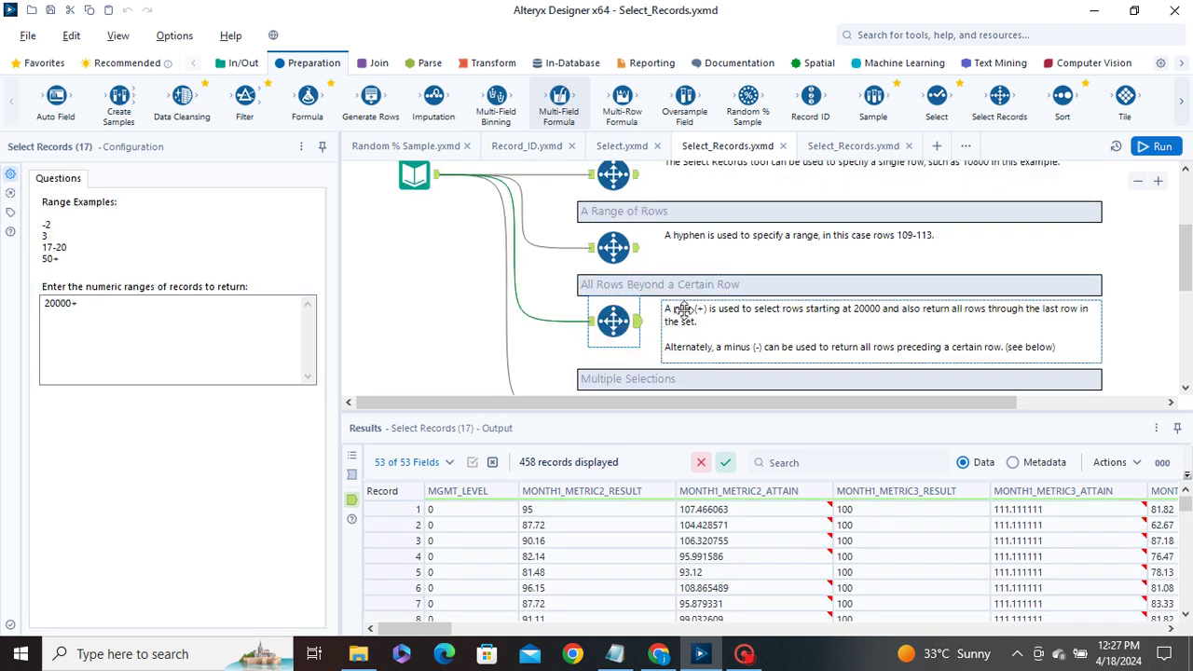
scroll(770, 296, "down", 1)
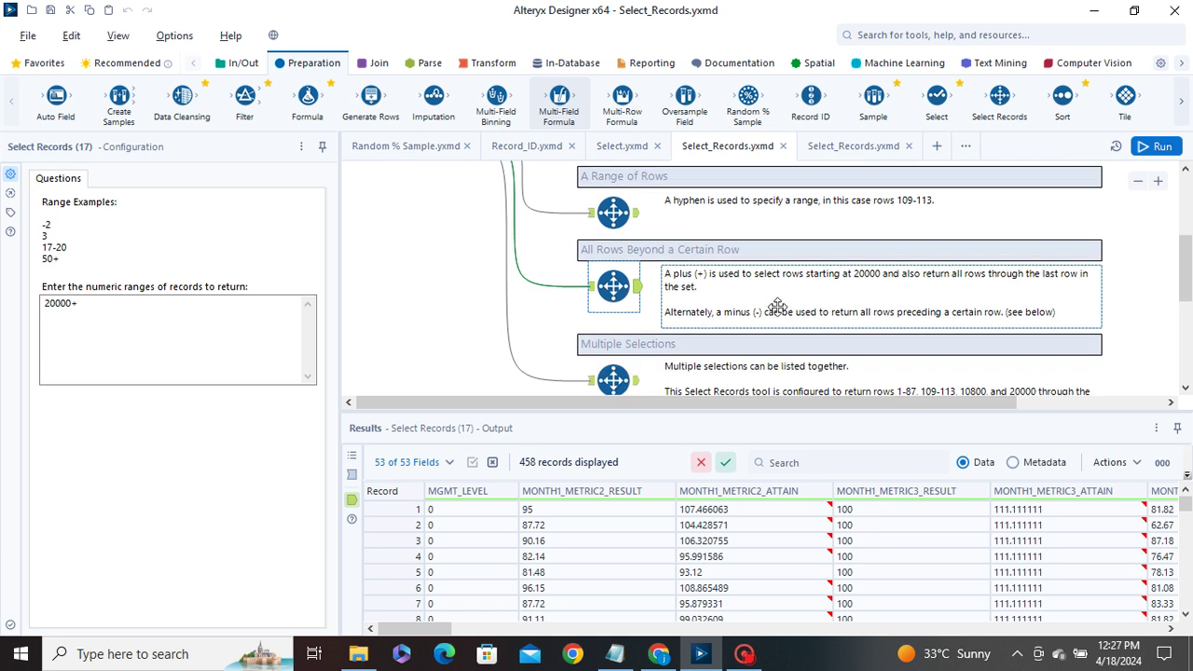
scroll(778, 306, "down", 2)
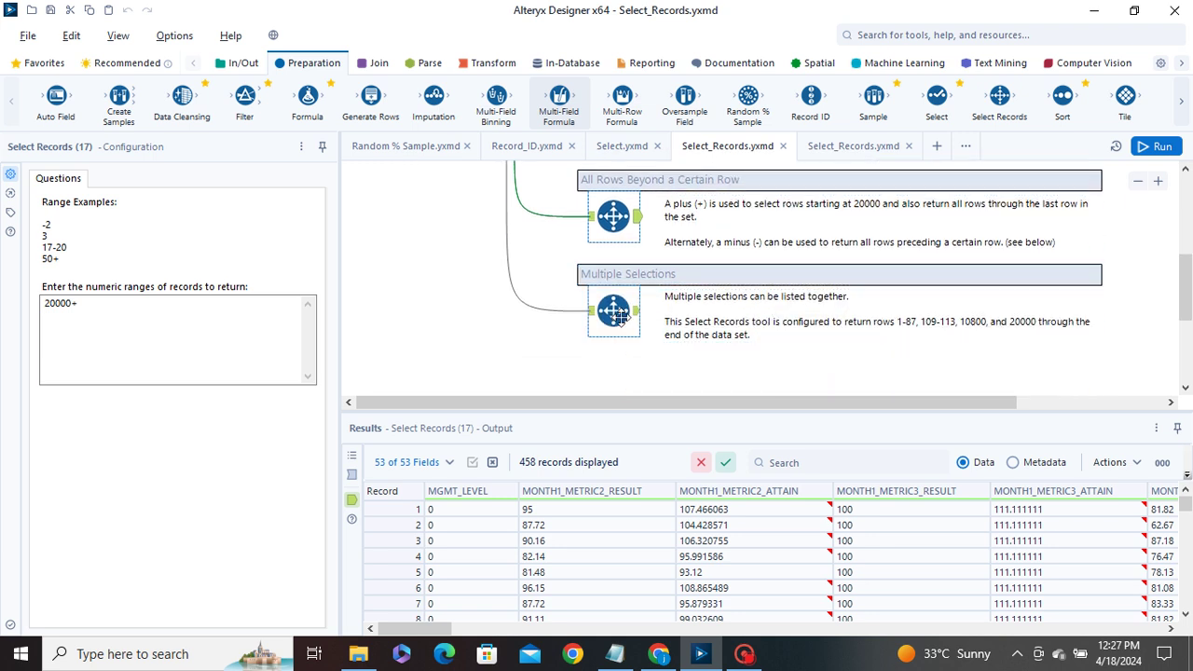
left_click(613, 312)
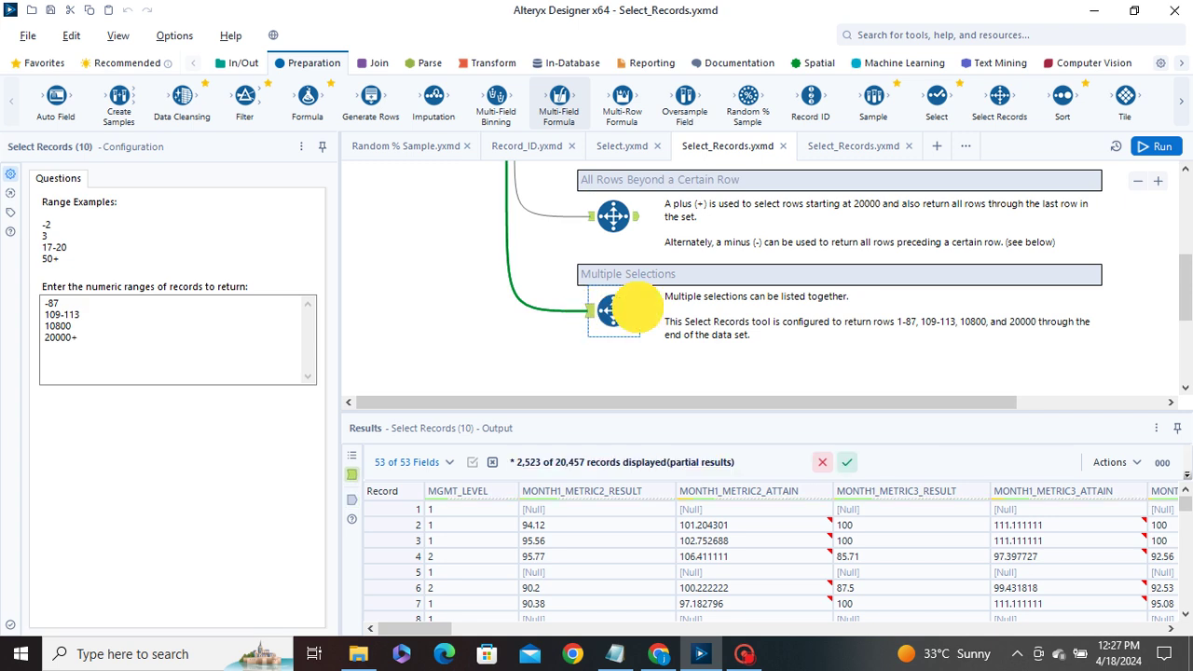
left_click(636, 309)
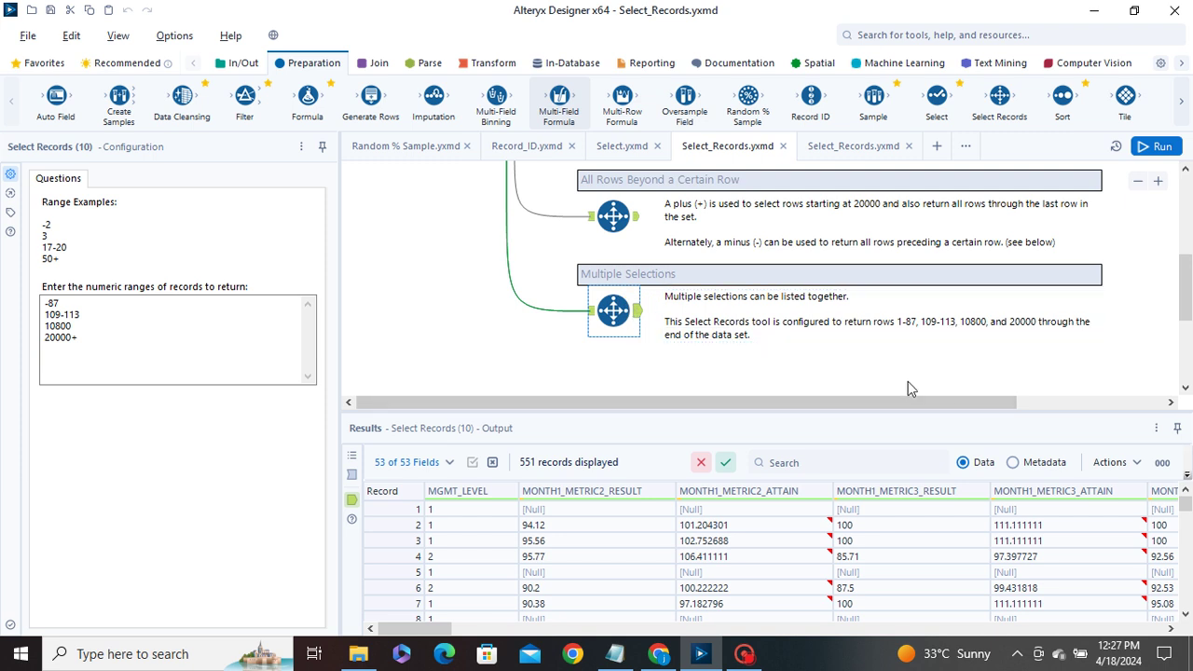
left_click_drag(831, 400, 763, 404)
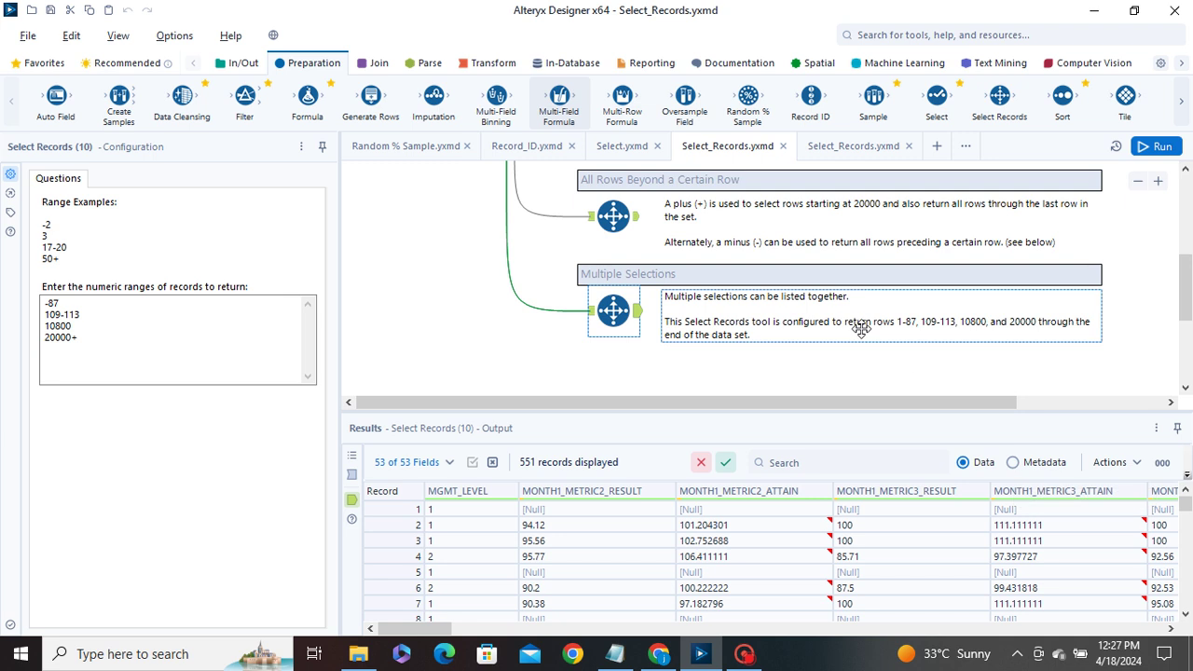
Recheck the input and output records of the All Rows Beyond a Certain Row tool and the output of the A Range of Rows tool
scroll(858, 327, "up", 2)
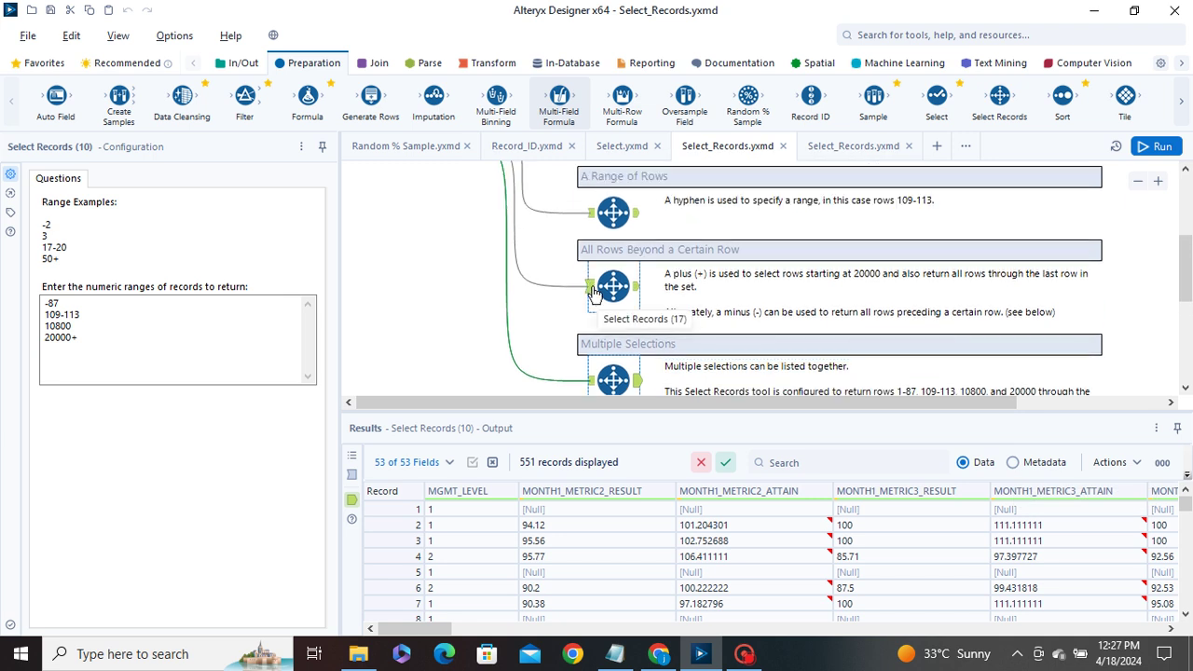
left_click(593, 289)
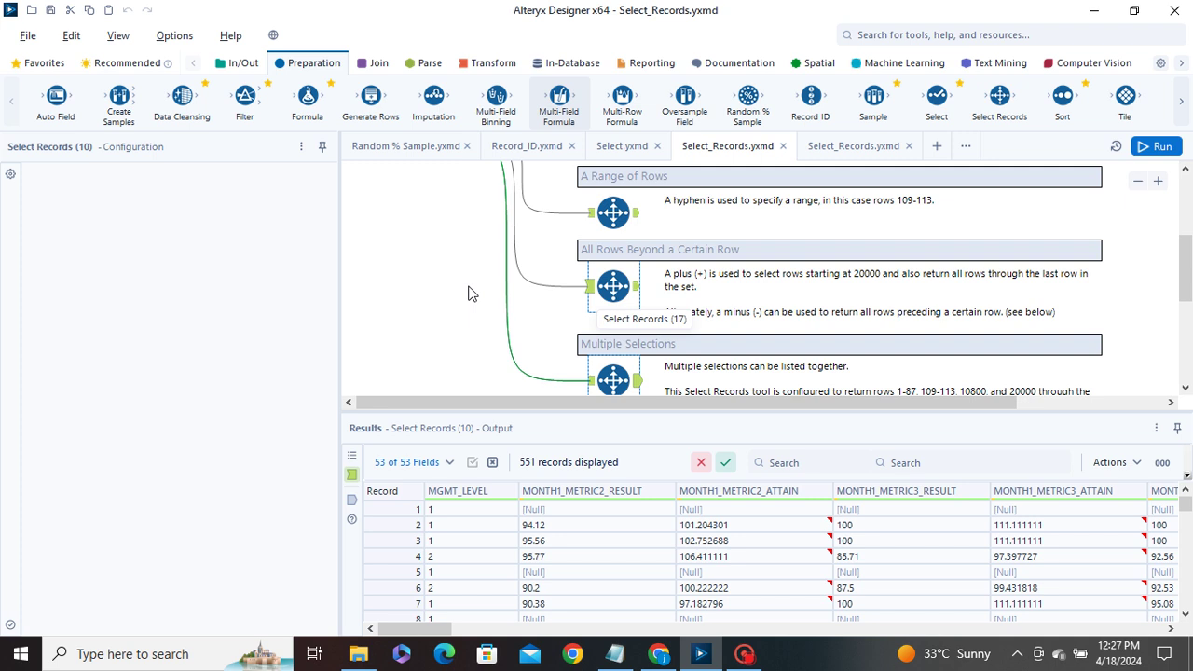
left_click(638, 291)
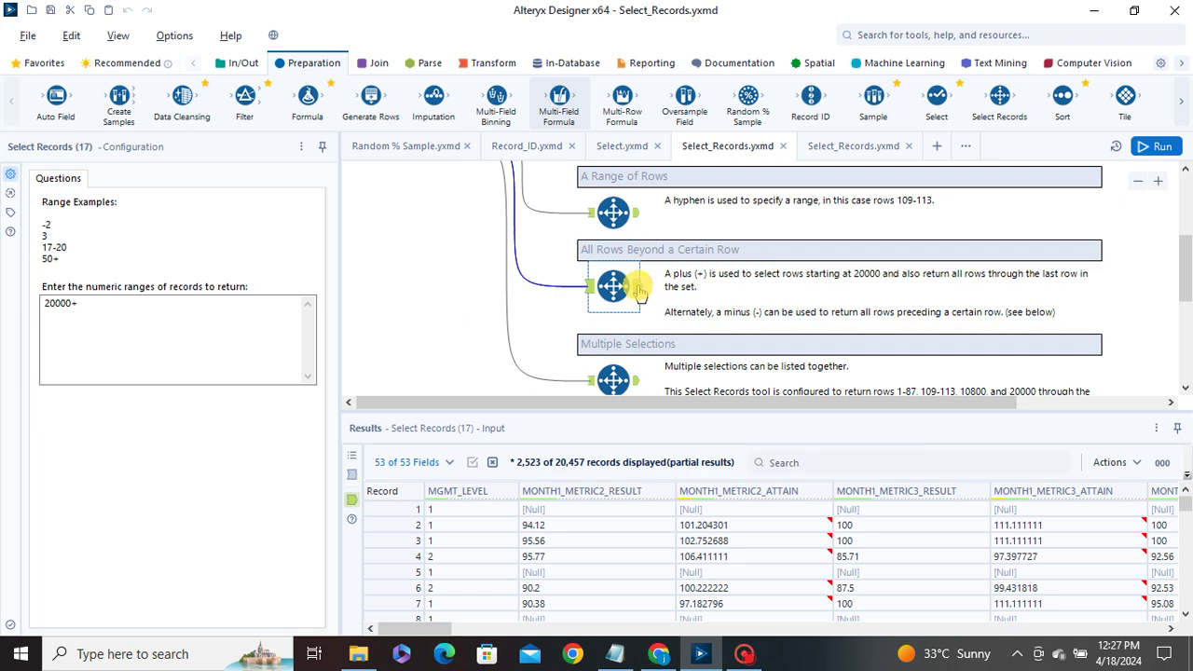
scroll(597, 261, "up", 1)
left_click(589, 250)
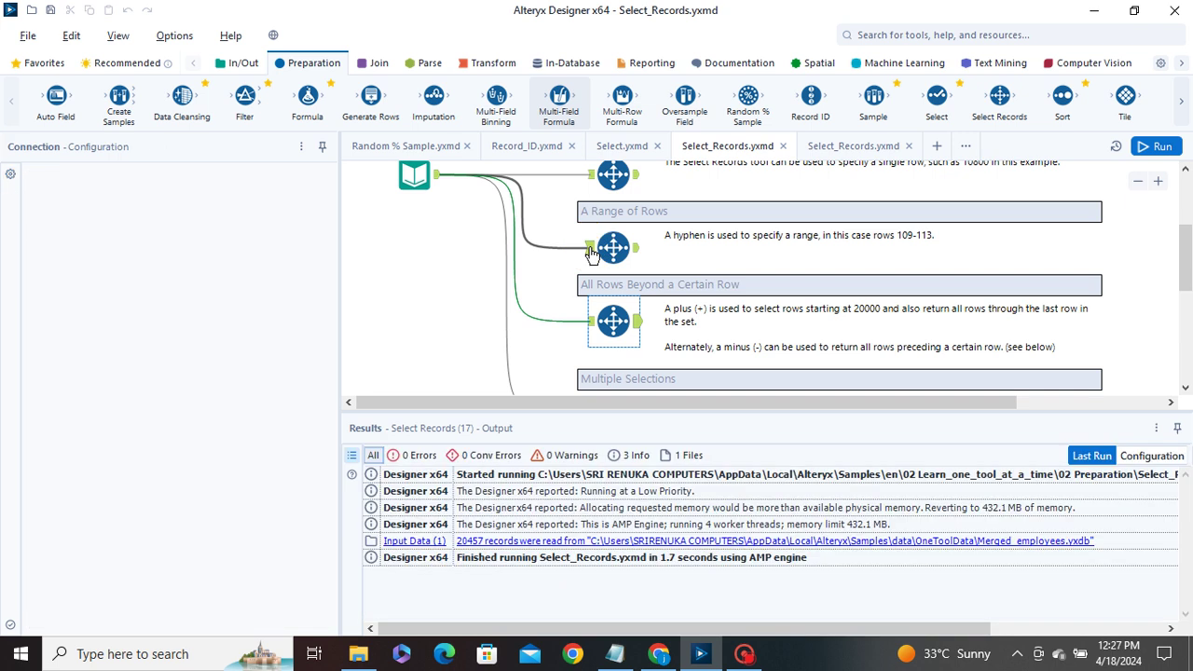
left_click(641, 253)
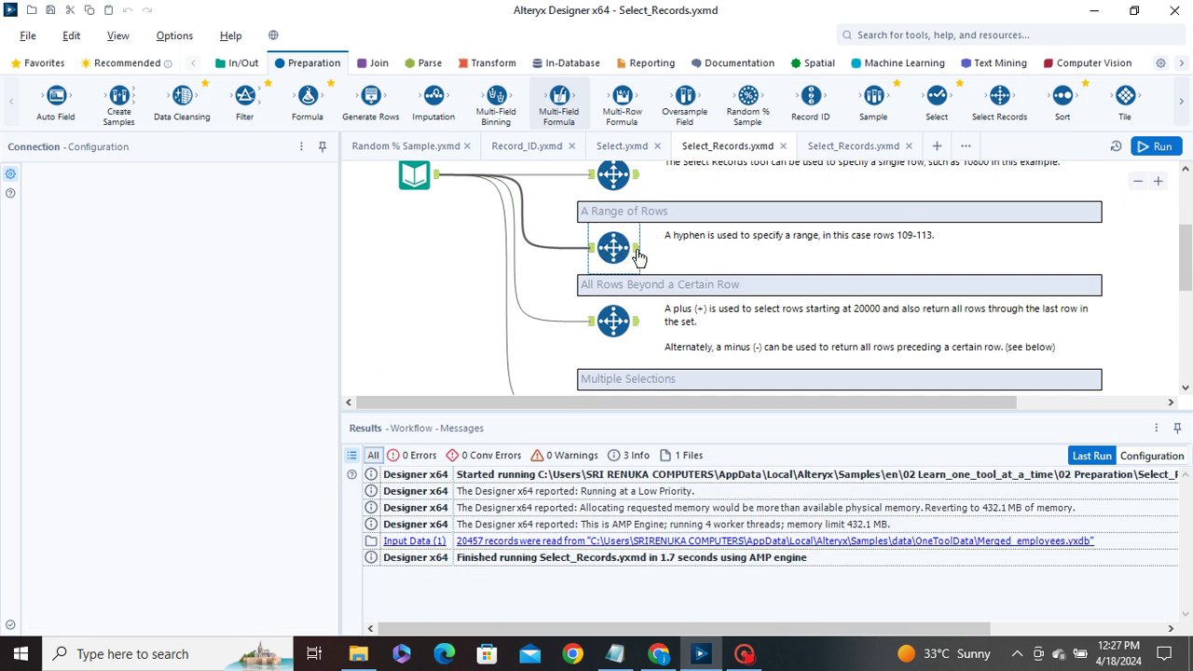
left_click(615, 248)
Check the records entering the A Single Row tool and view the Input Data tool's configuration, output and displayed record count
scroll(594, 254, "up", 2)
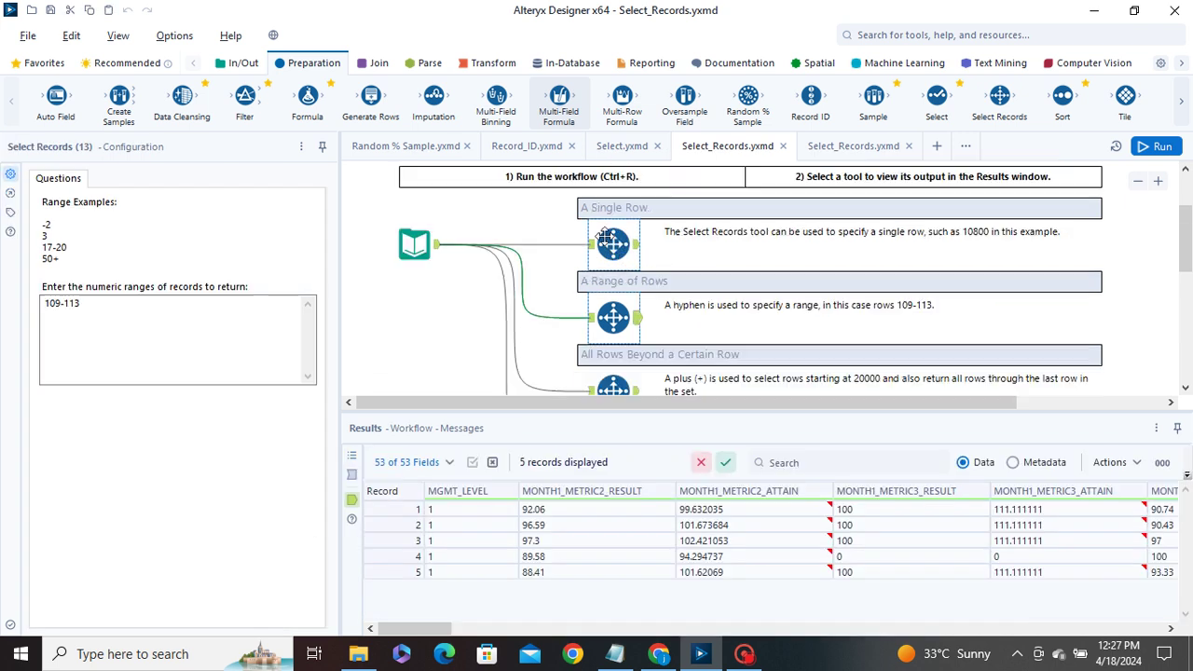
left_click(593, 251)
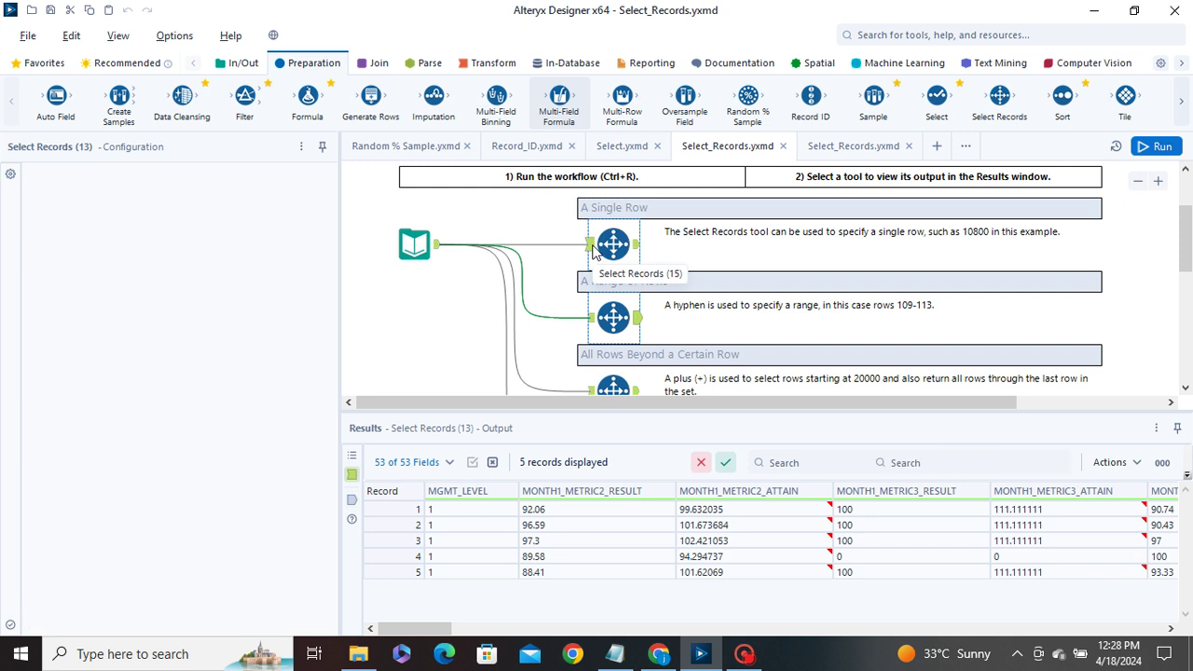
left_click(435, 245)
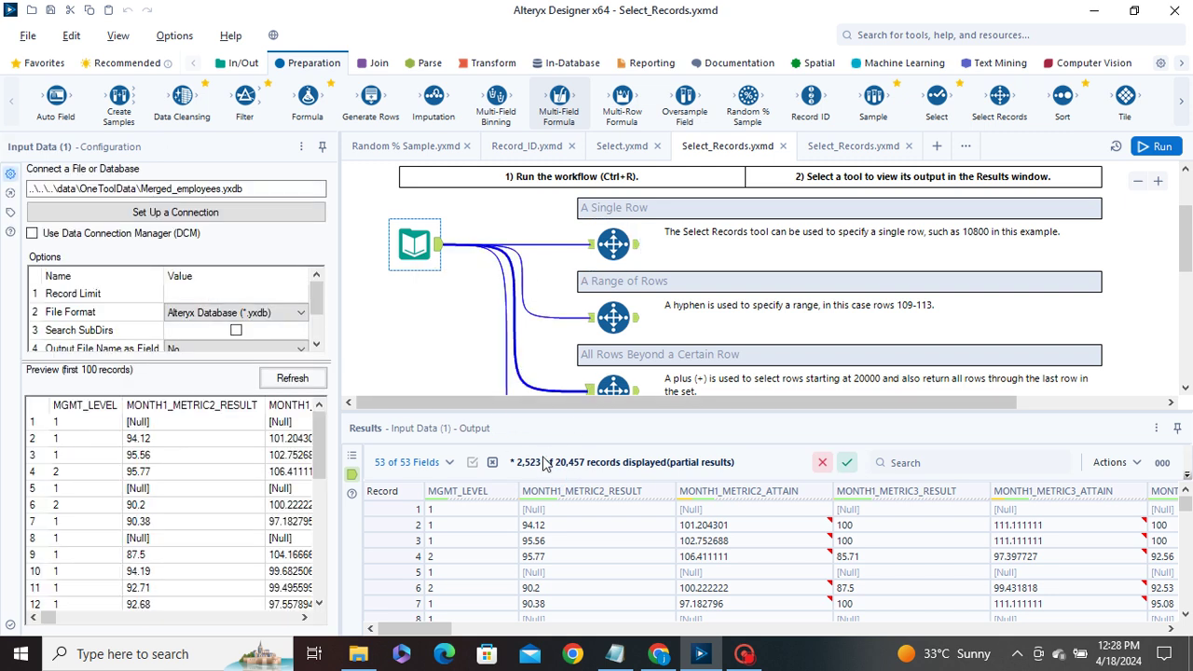
mouse_move(529, 473)
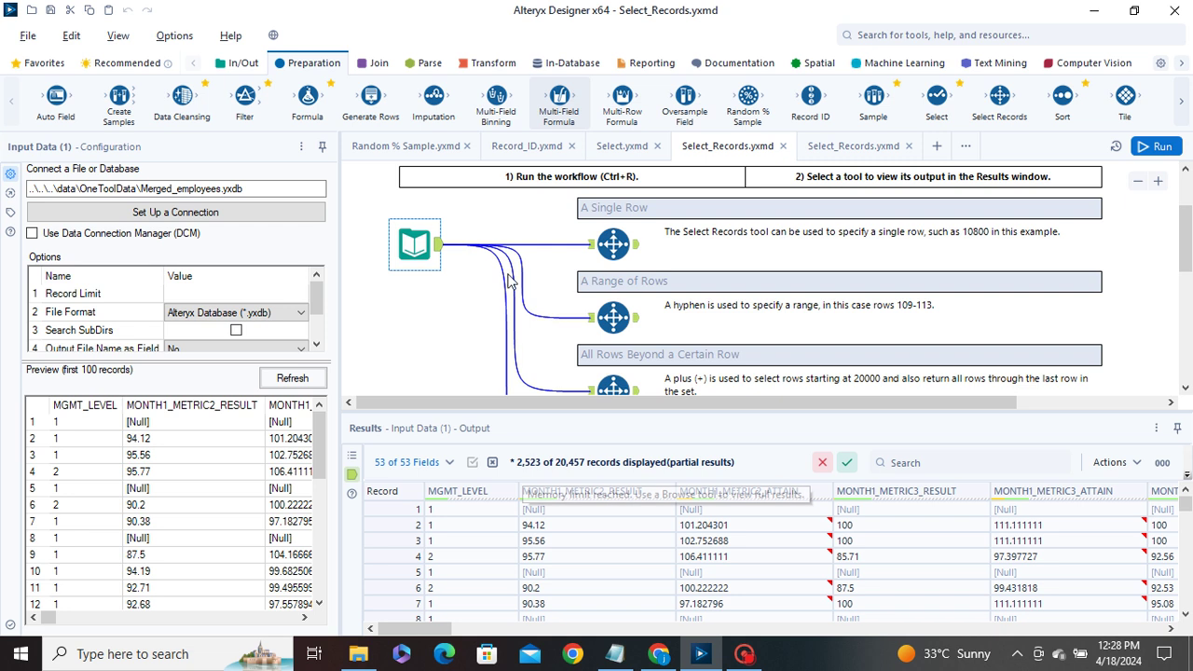
Compare the input and output records of the A Single Row tool against its configured record range
left_click(596, 244)
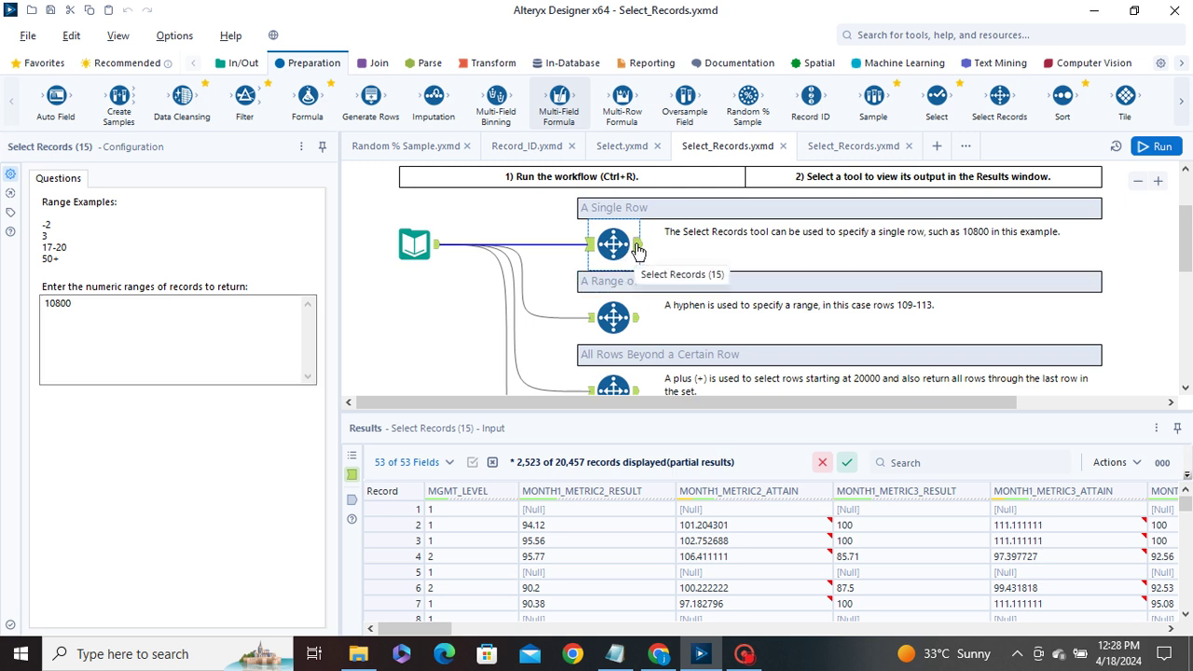
left_click(638, 246)
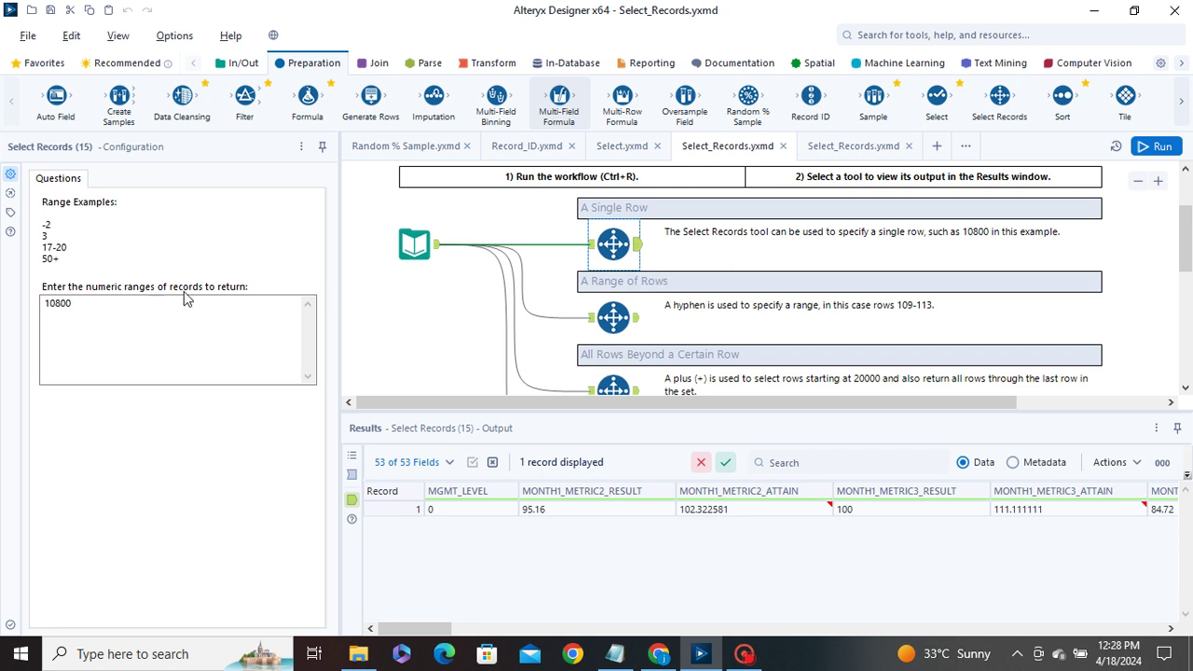
left_click_drag(443, 627, 367, 607)
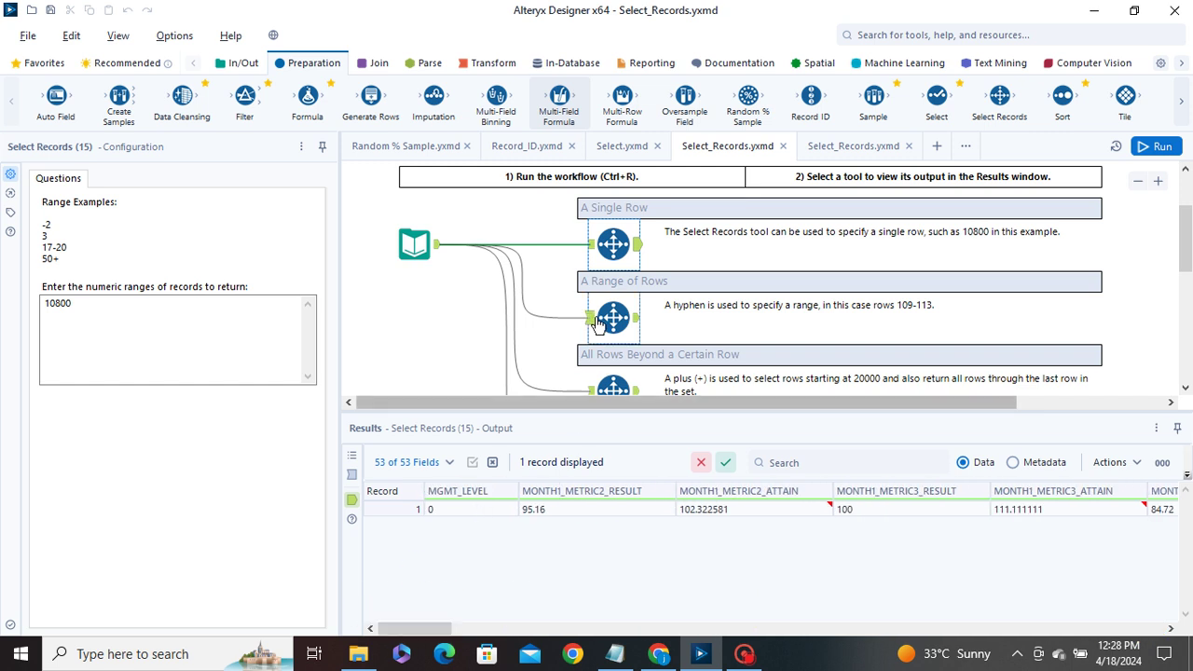
left_click(612, 247)
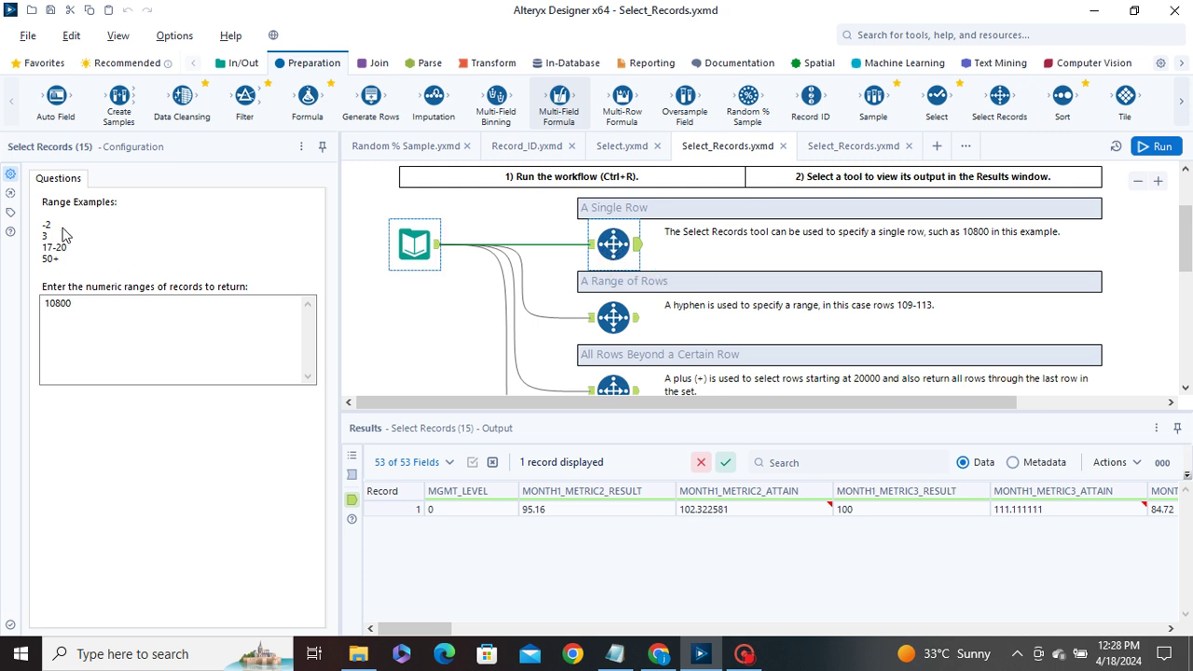
Review the A Range of Rows tool's record range and compare its input and output records
left_click(598, 315)
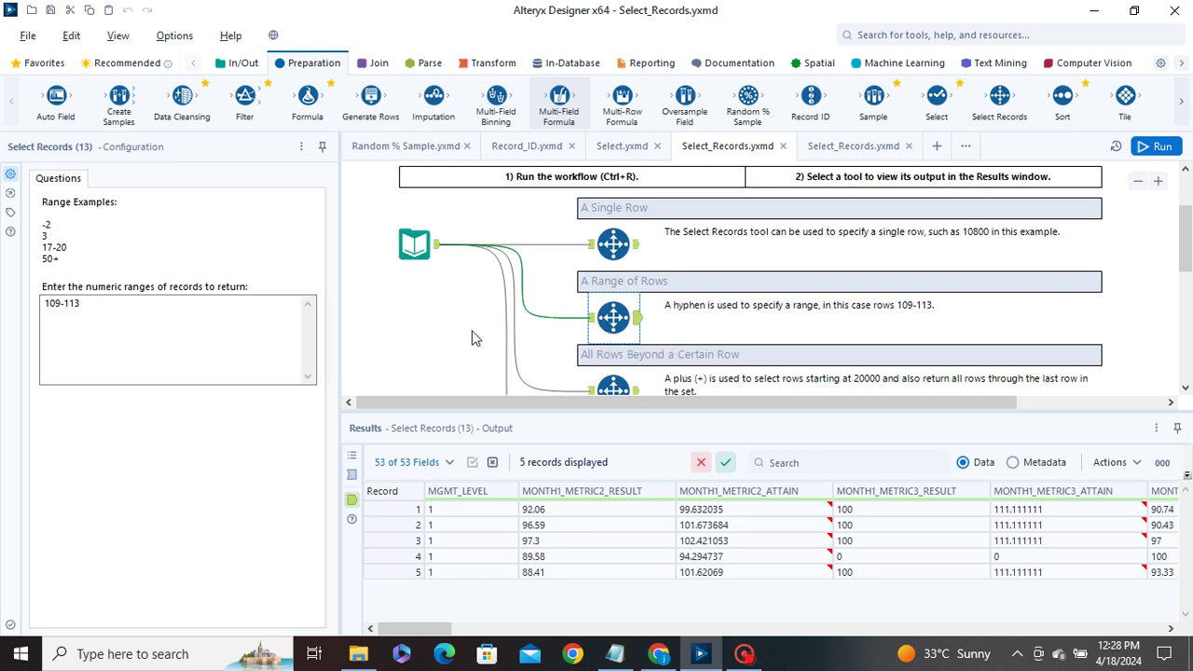
left_click(591, 321)
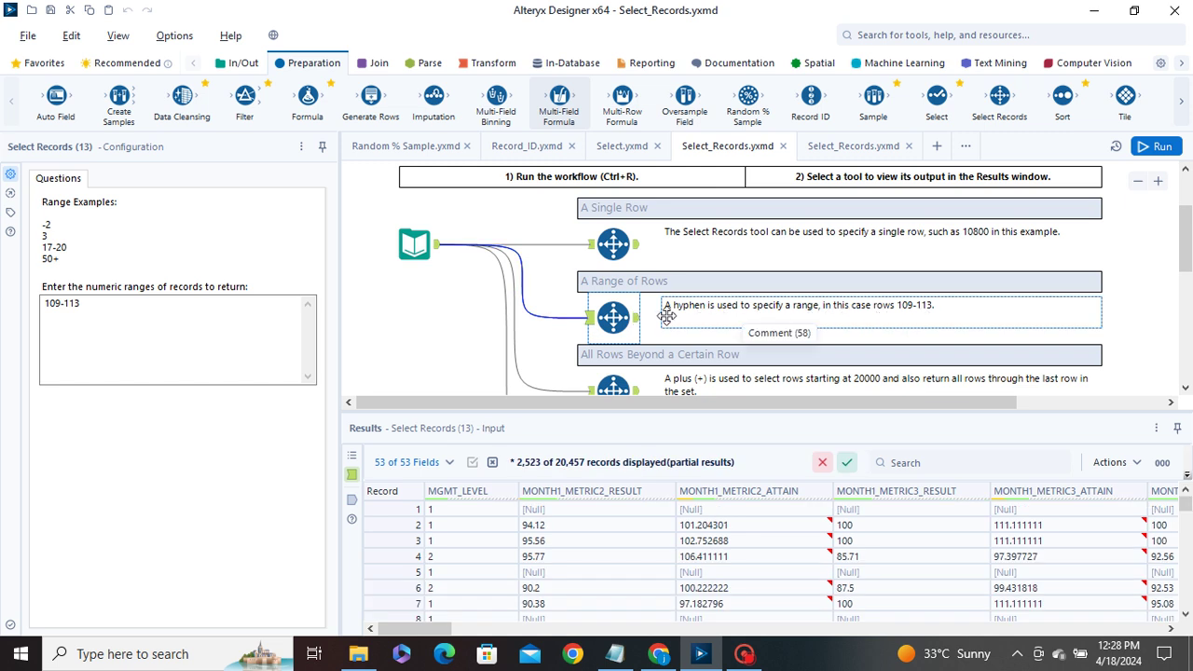
left_click(637, 319)
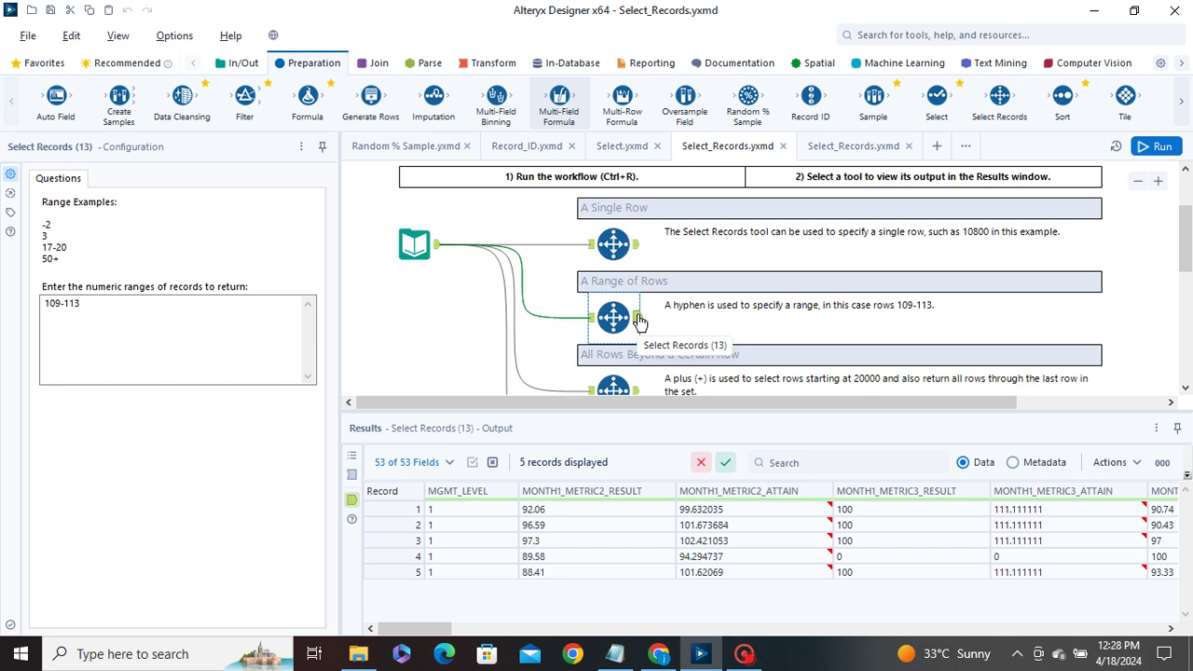
Examine the All Rows Beyond a Certain Row tool's range and browse its input records through to the last displayed row
scroll(629, 354, "down", 2)
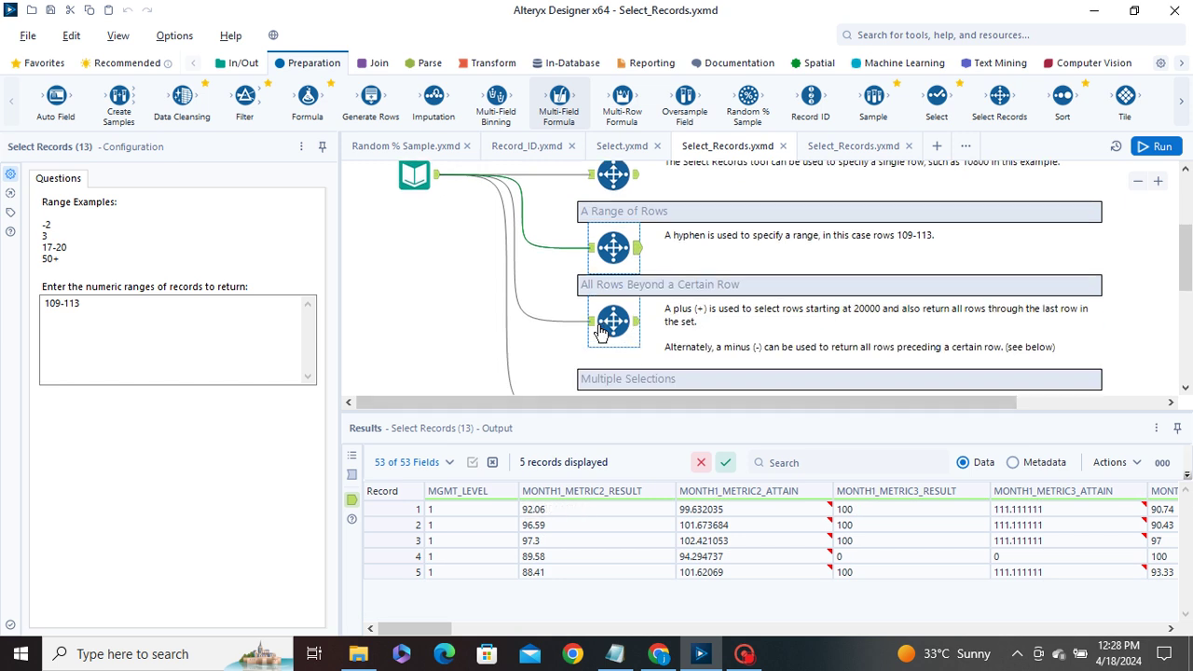
left_click(592, 322)
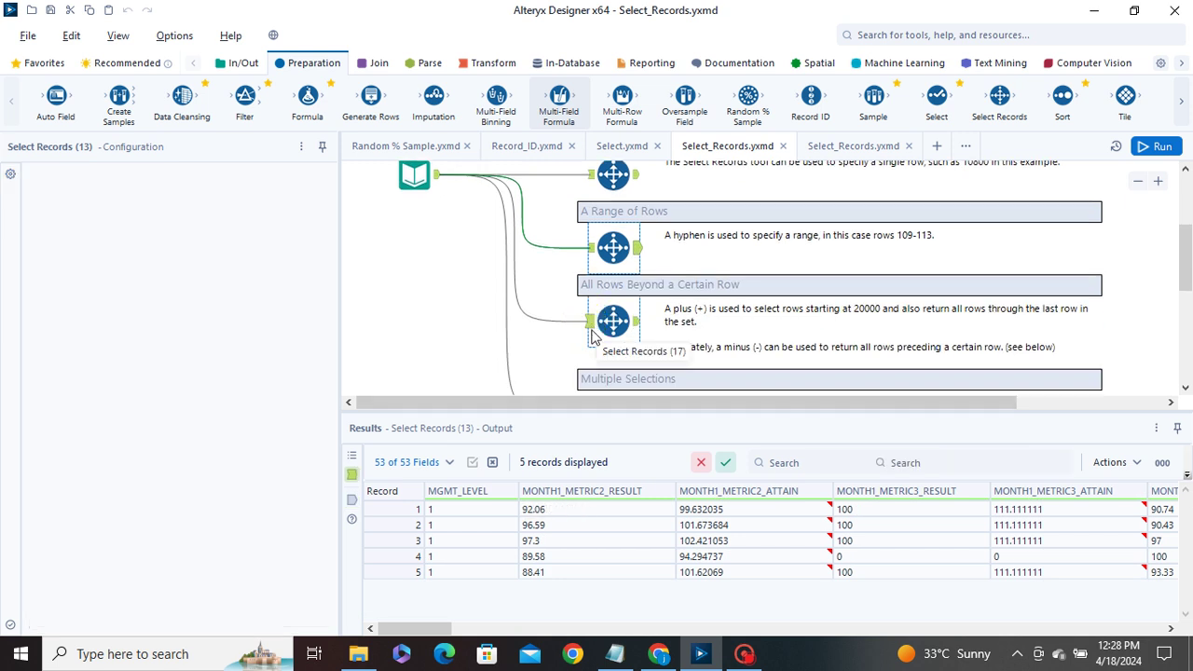
left_click(593, 324)
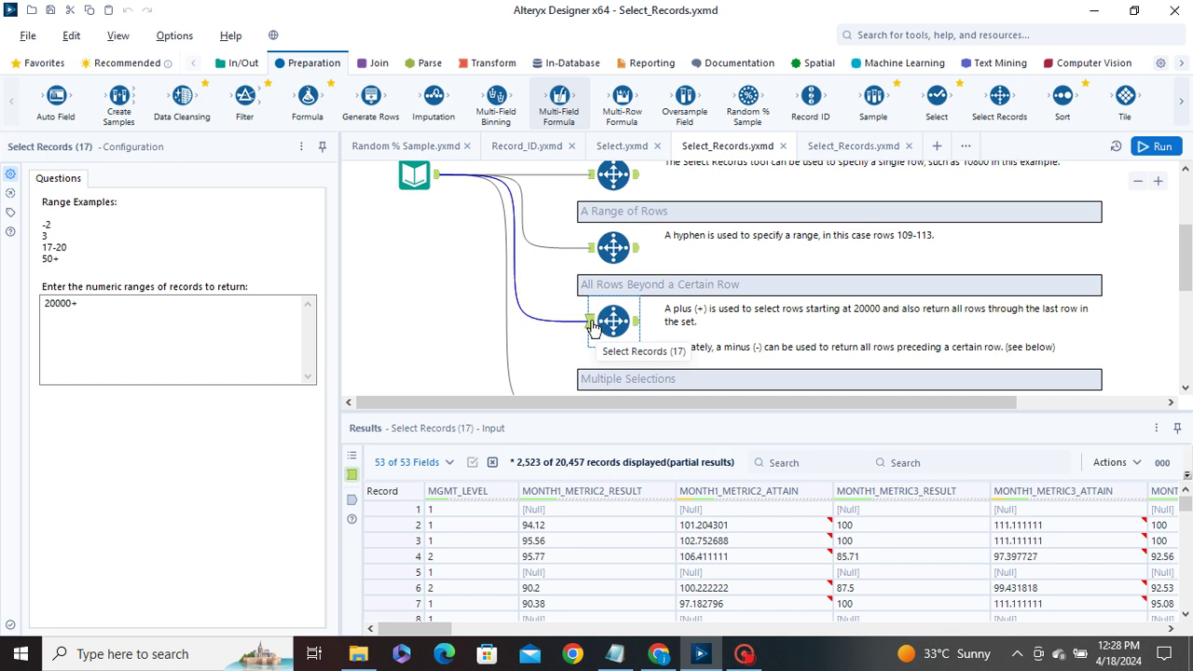
scroll(750, 557, "down", 15)
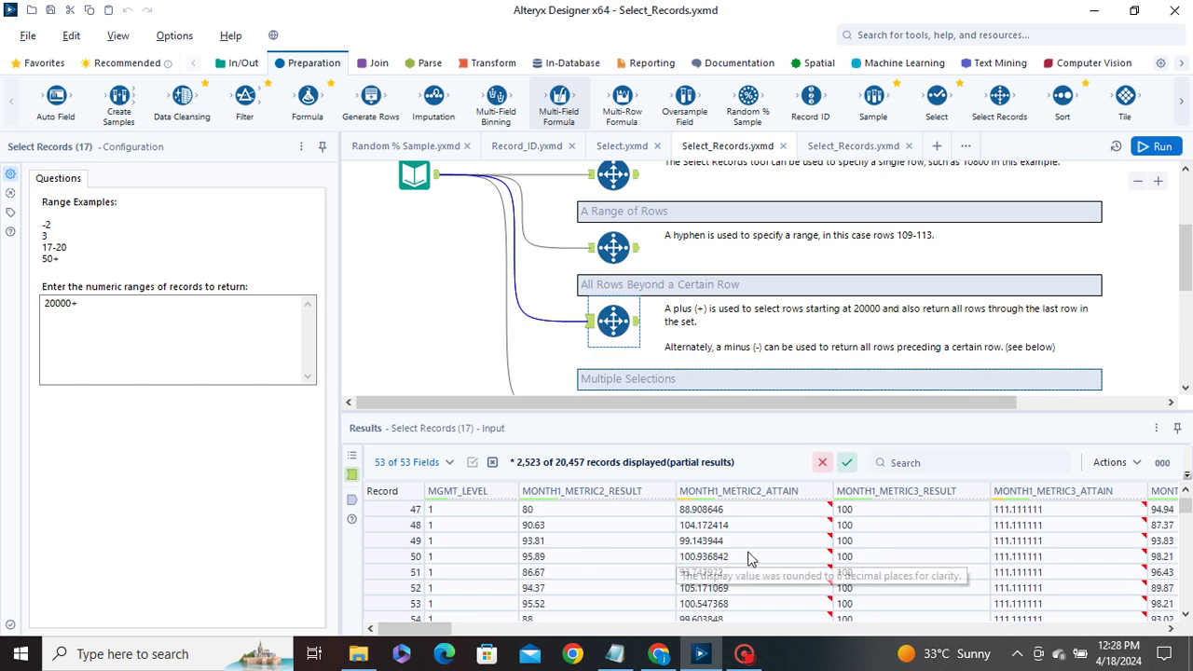
scroll(751, 558, "down", 20)
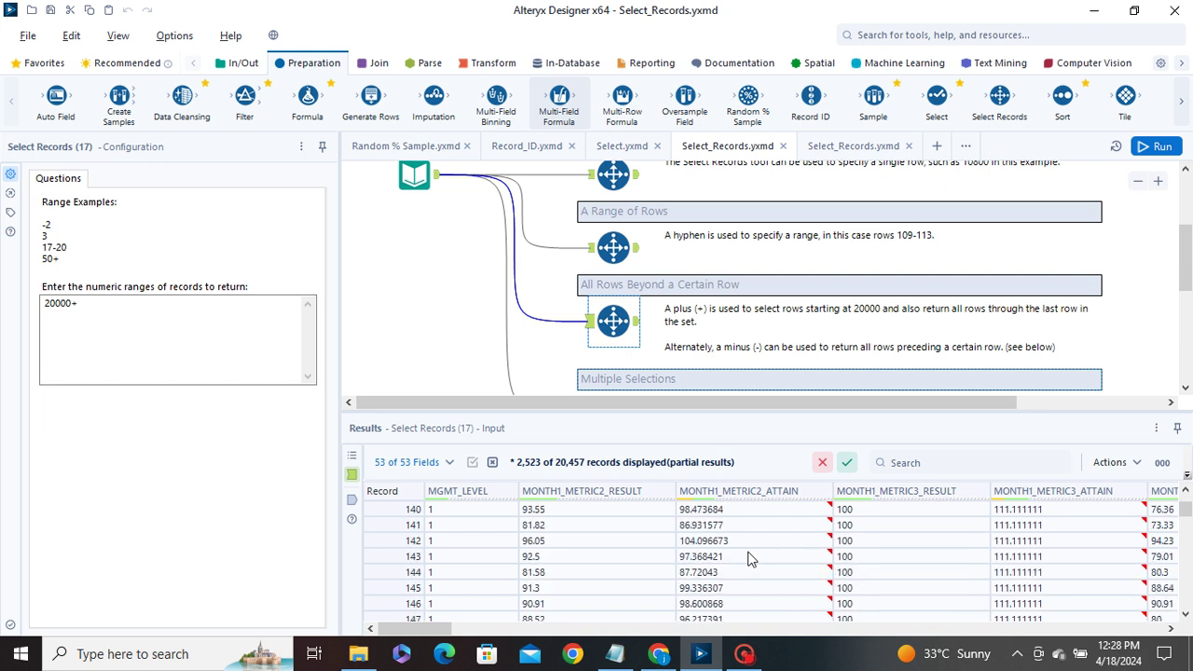
scroll(750, 557, "down", 6)
left_click(1179, 514)
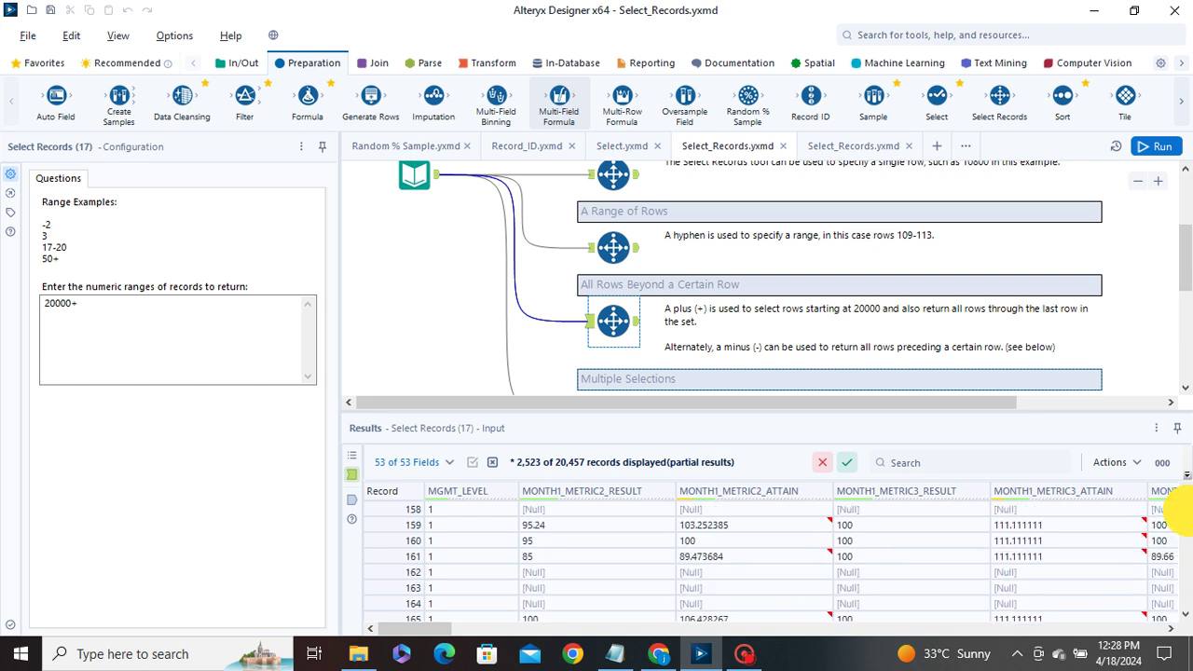
left_click_drag(1179, 515, 1179, 643)
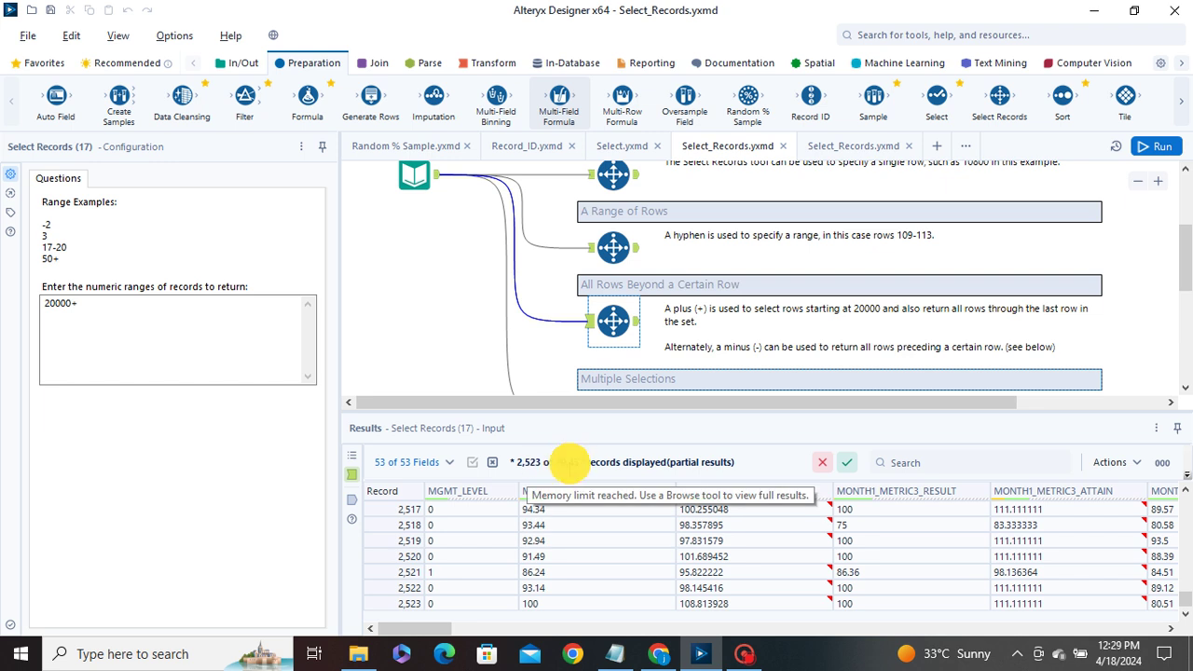
View the output records of the All Rows Beyond a Certain Row and Multiple Selections tools
left_click(636, 322)
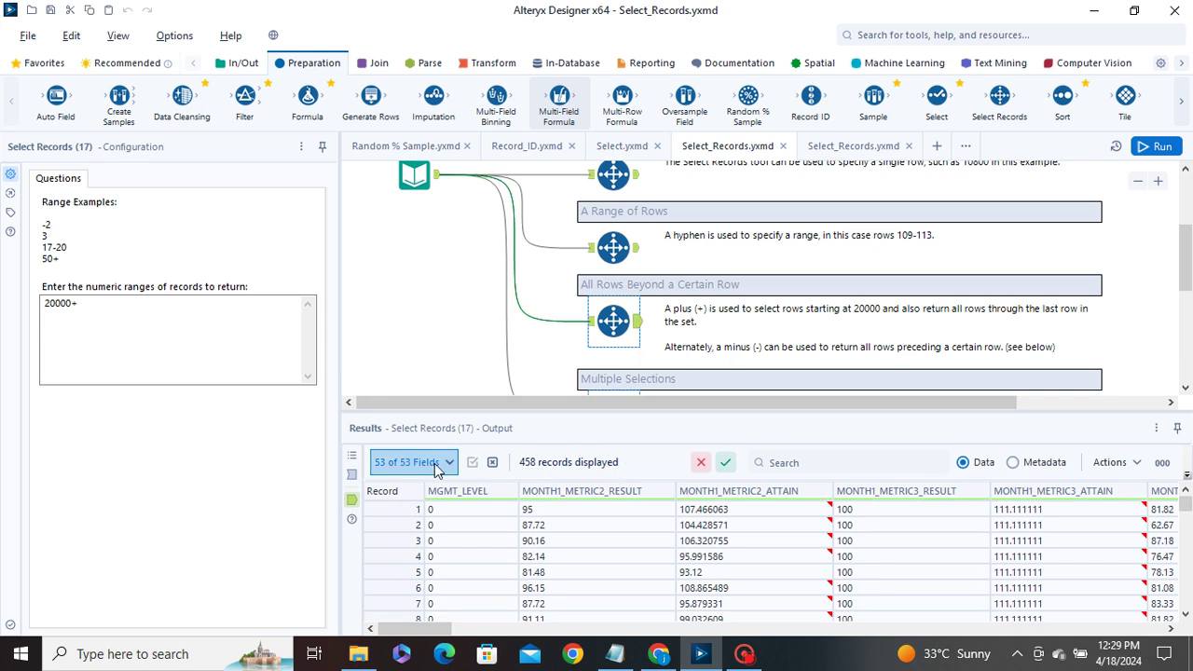
scroll(705, 360, "down", 2)
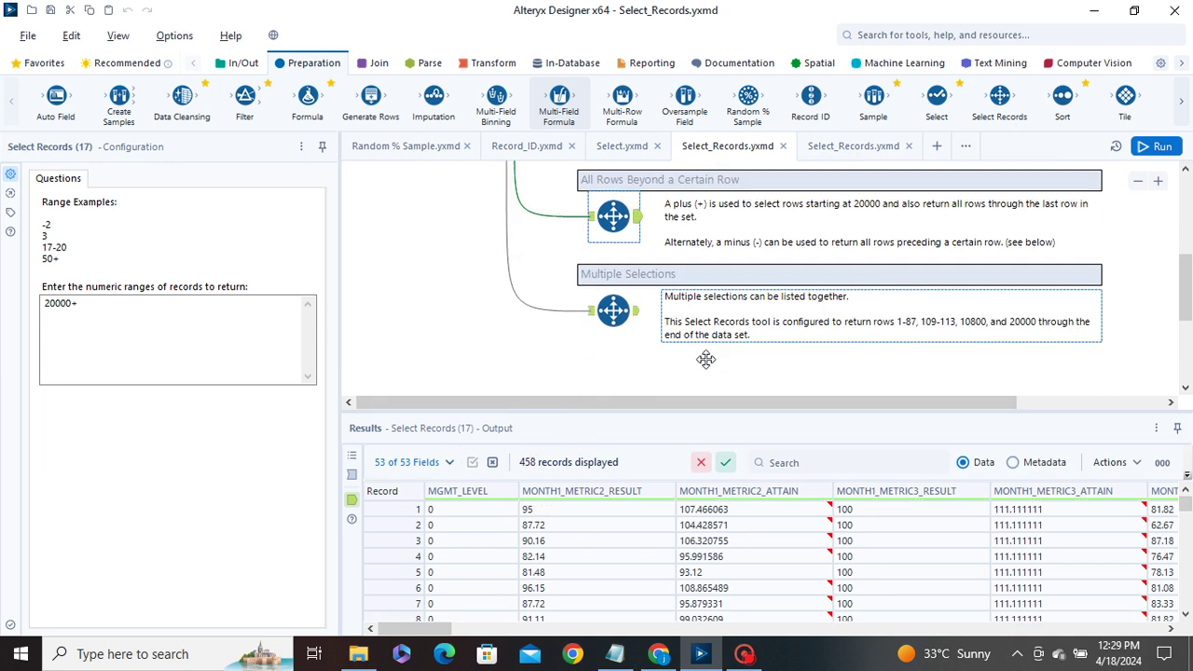
left_click(612, 310)
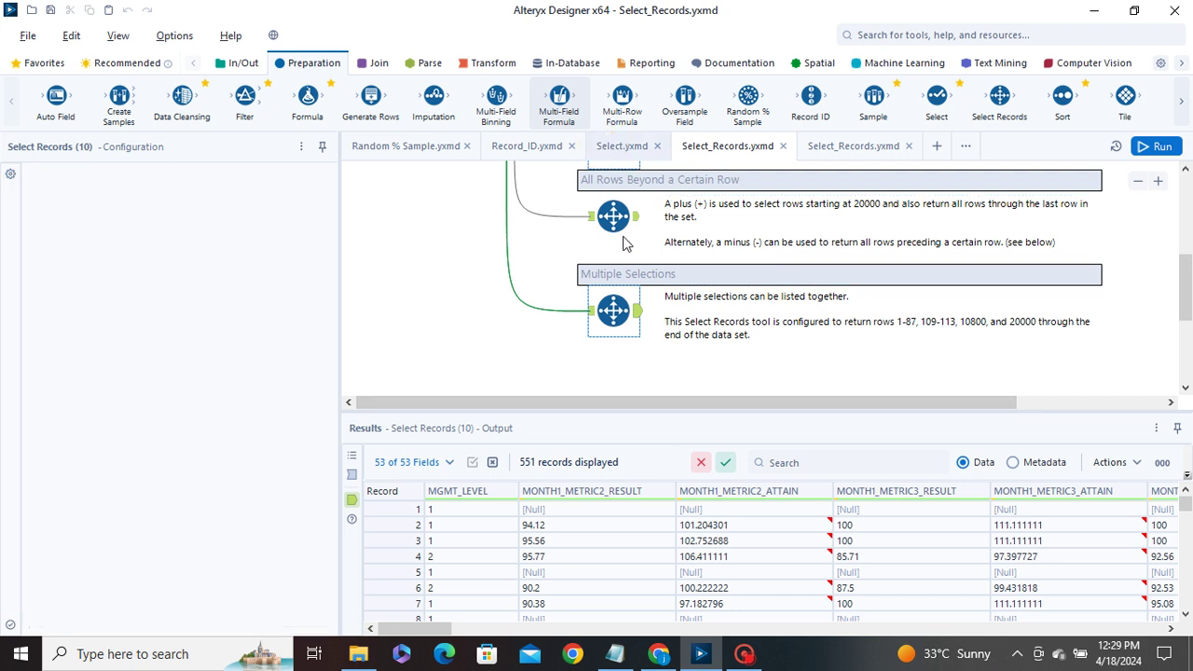
In the Select.yxmd workflow, compare the Add Field Name Prefix tool's renamed fields, input and output, and view the Sort by Column Name tool's output
left_click(614, 149)
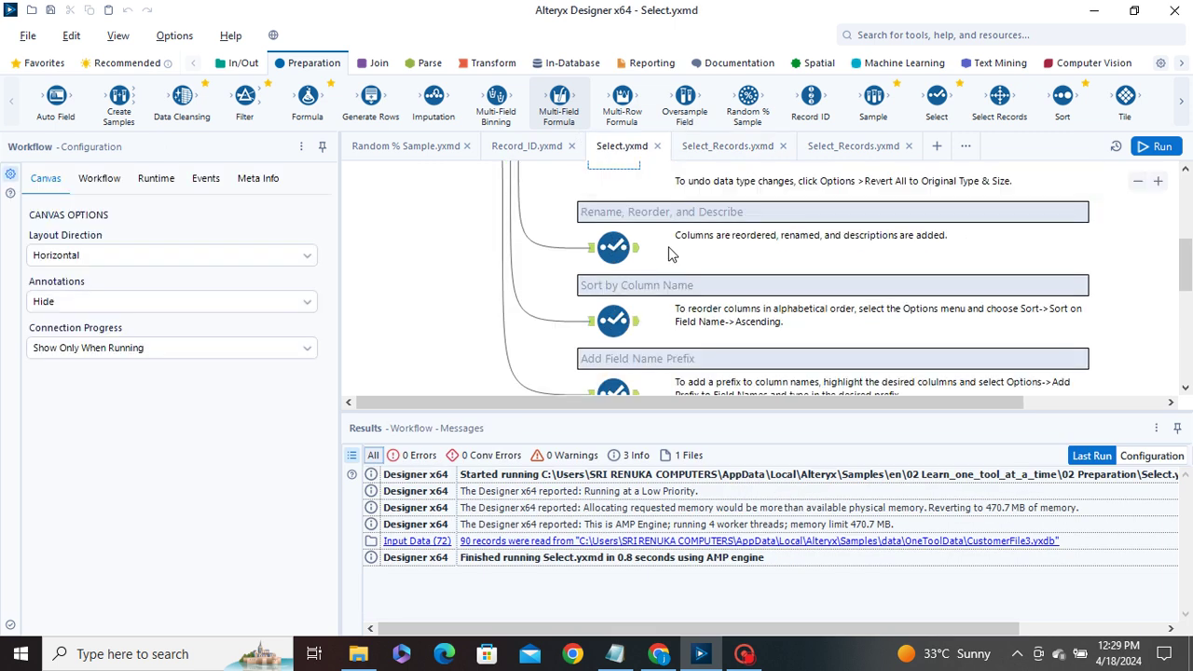
scroll(611, 325, "down", 1)
left_click(629, 323)
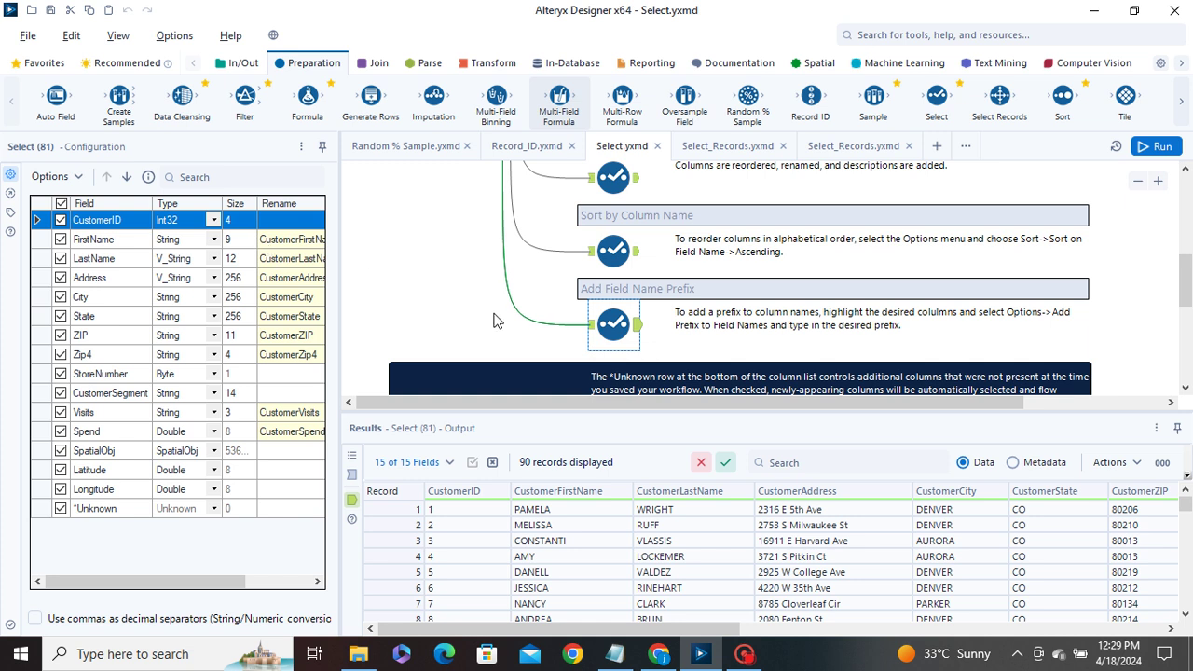
left_click(591, 323)
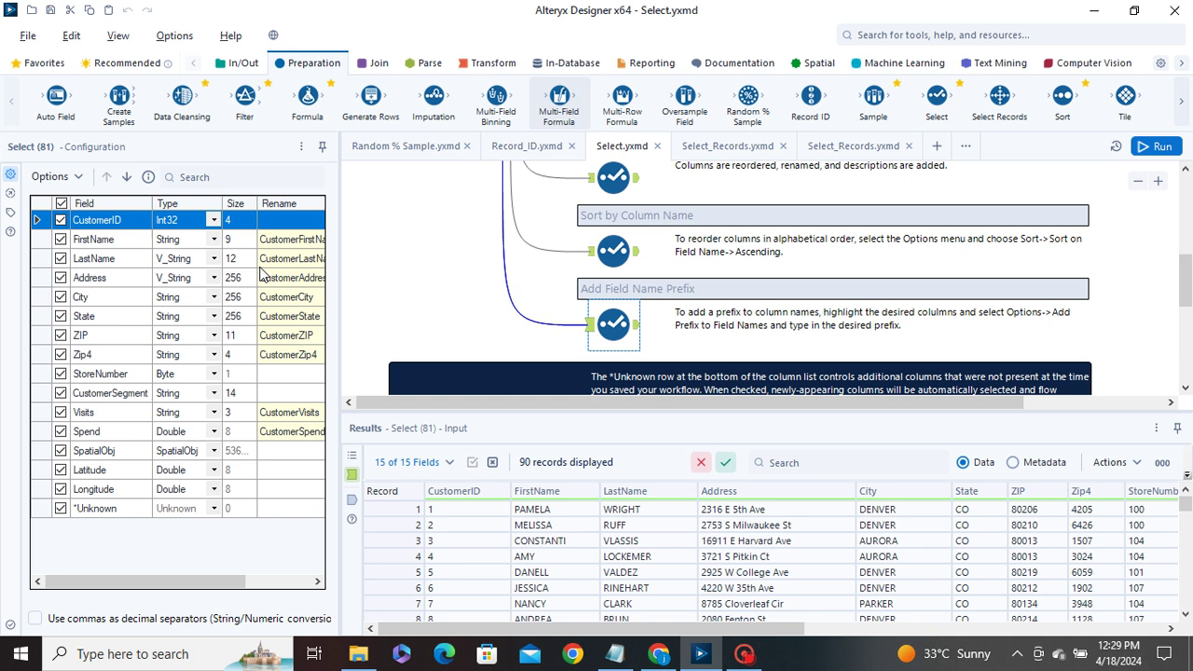
left_click(289, 263)
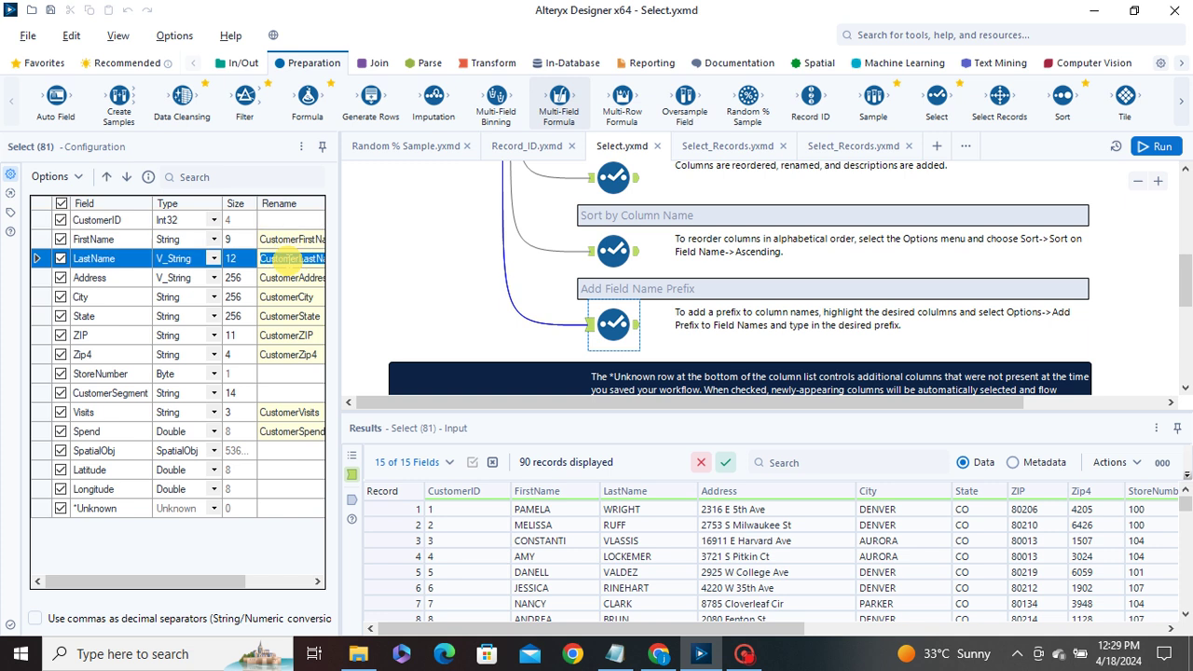
left_click(638, 327)
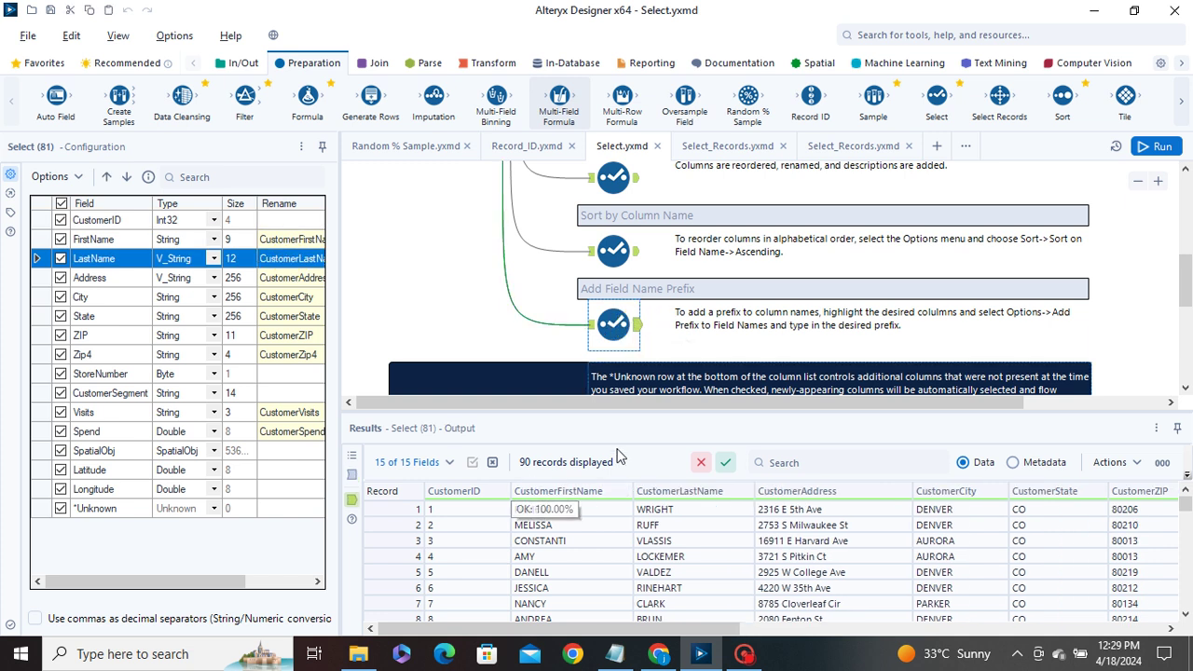
left_click(641, 255)
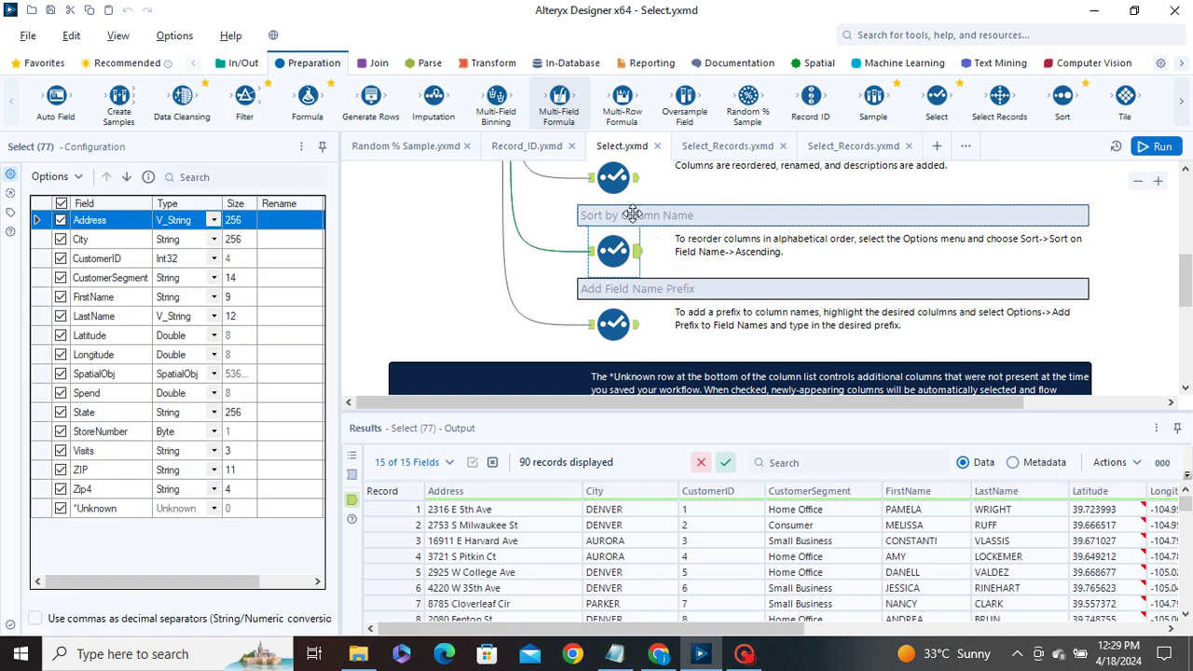
scroll(632, 215, "up", 2)
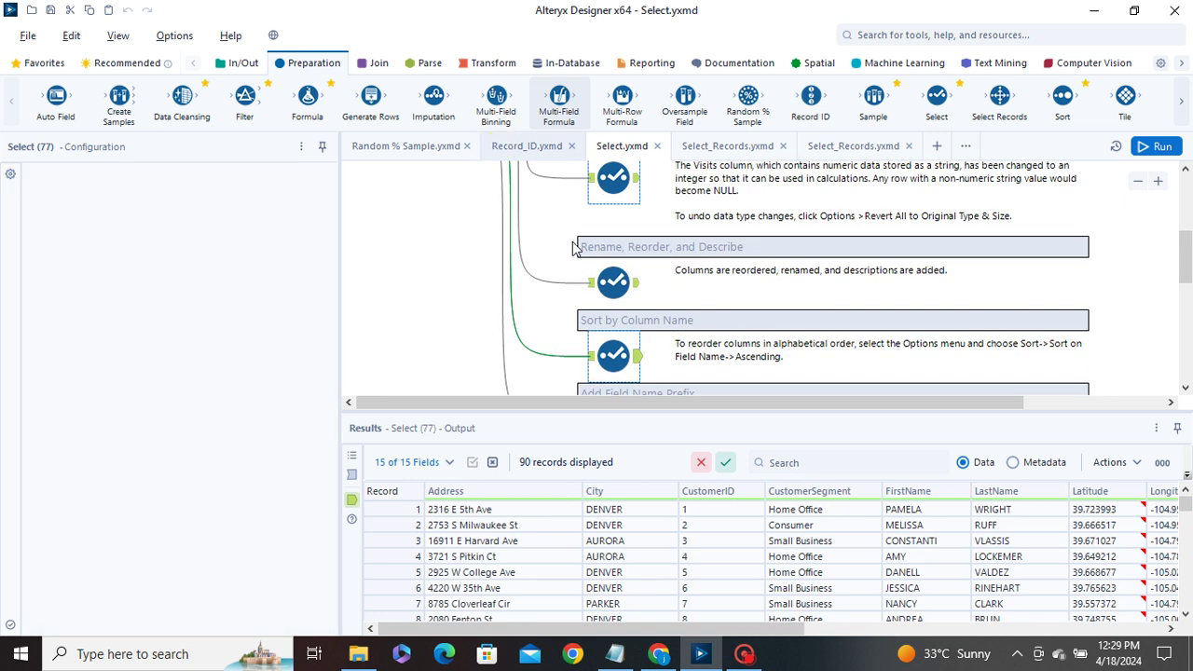
In the Record_ID.yxmd workflow, review the Assign Record IDs Starting At 1 tool's column name, input, output and Record ID values
left_click(554, 148)
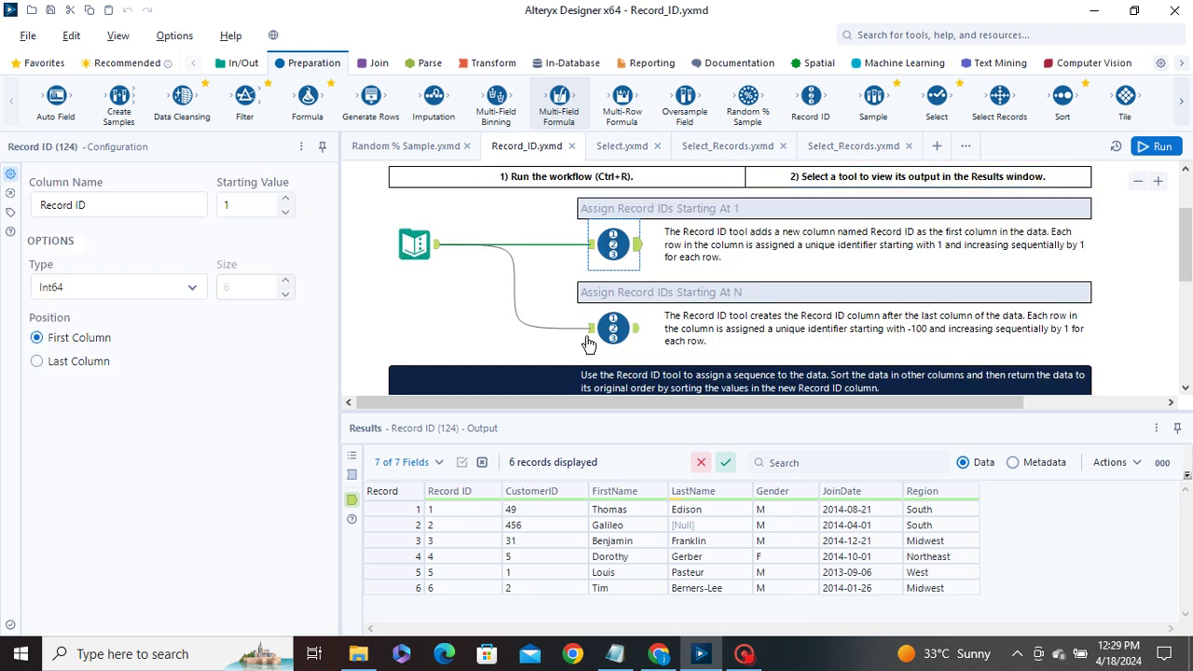
left_click_drag(114, 204, 35, 203)
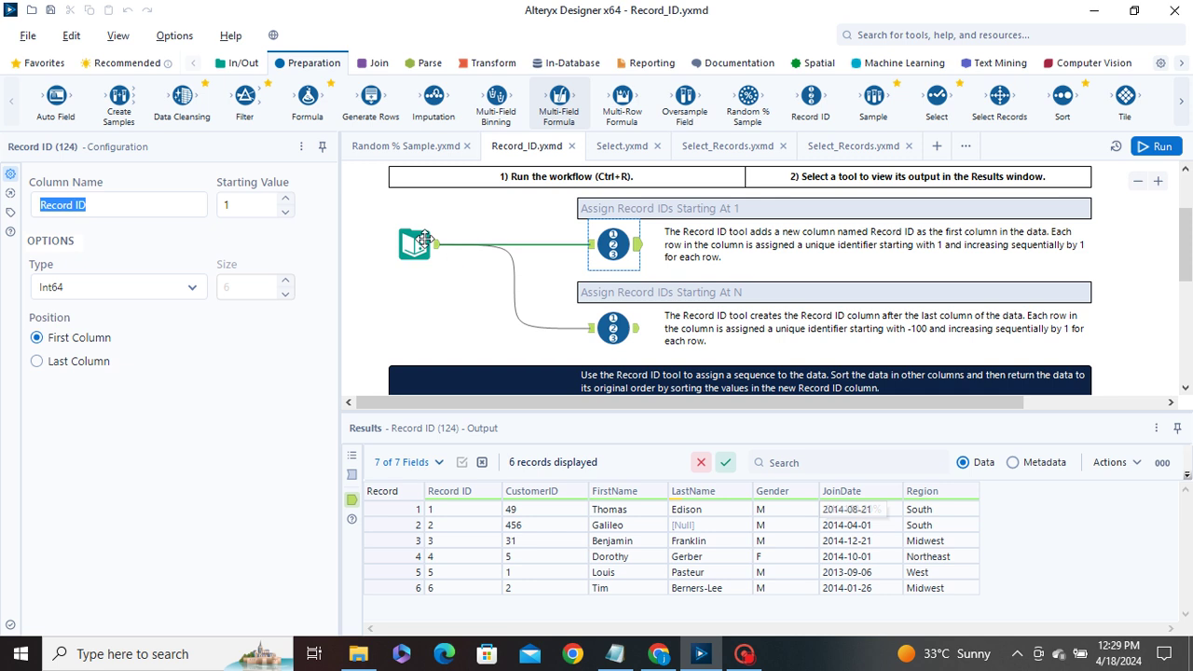
left_click(594, 248)
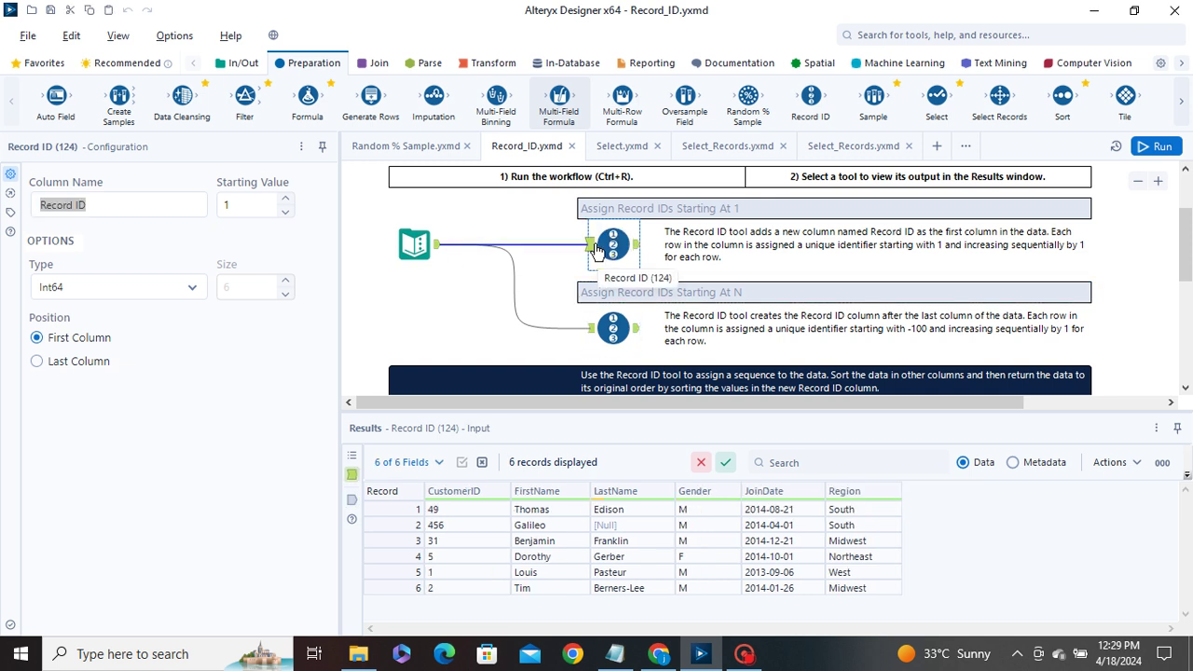
left_click(637, 246)
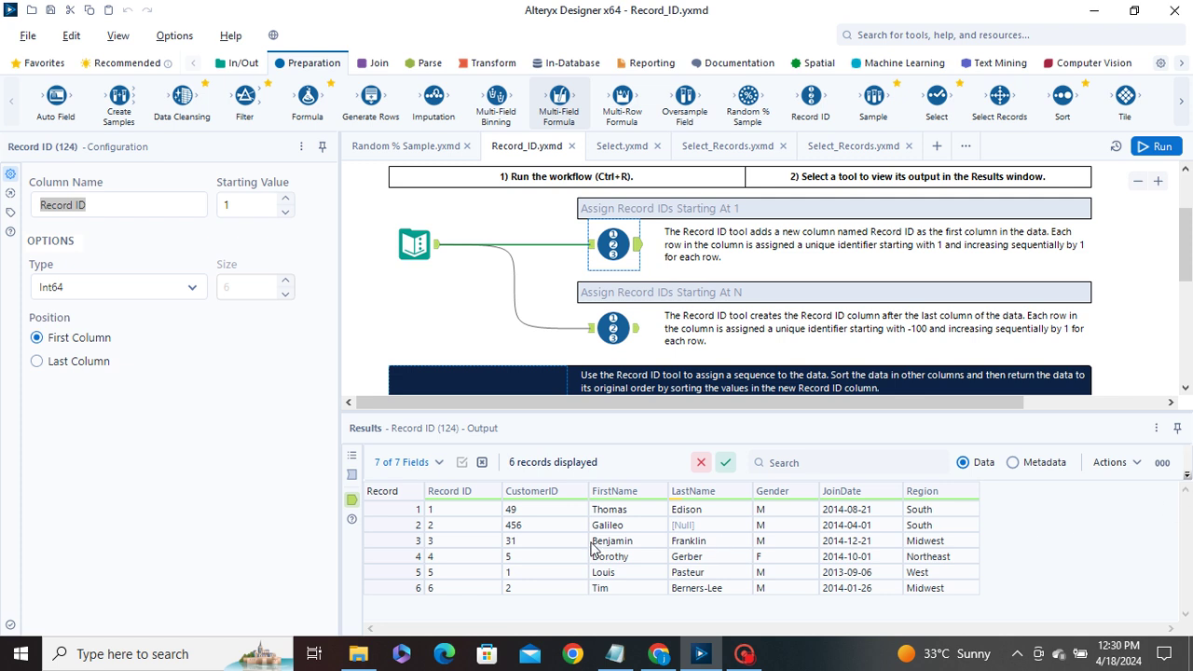
left_click_drag(451, 592, 453, 509)
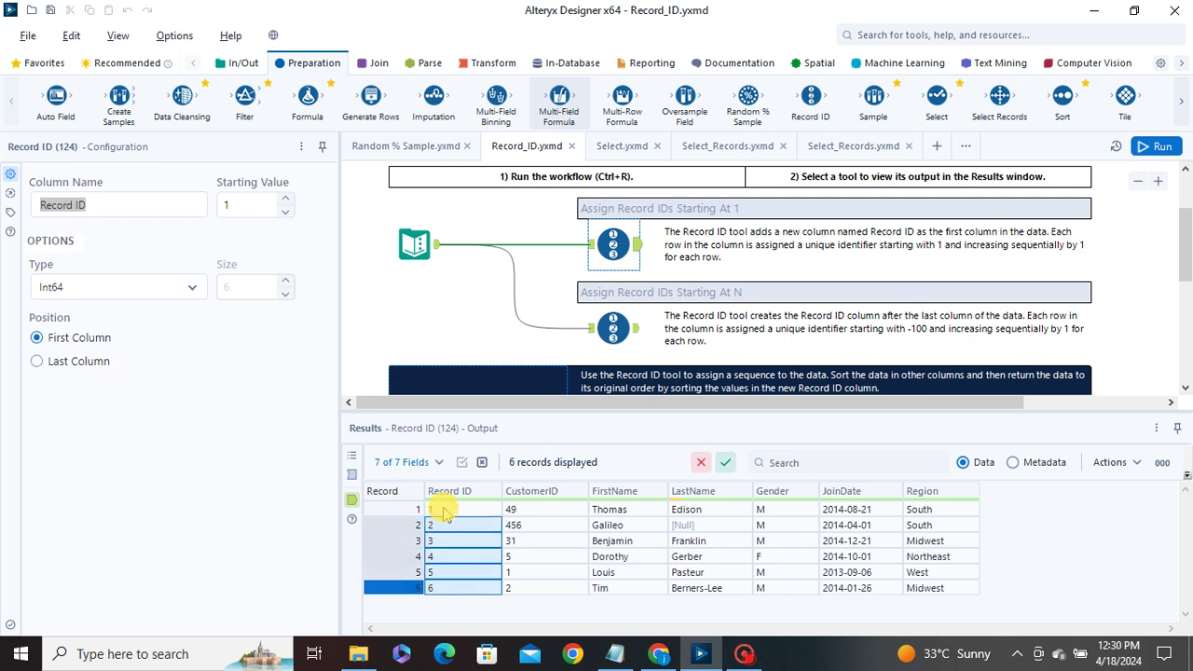
Inspect the Assign Record IDs Starting At N tool's configuration, output, Last Column position and input records
left_click(622, 331)
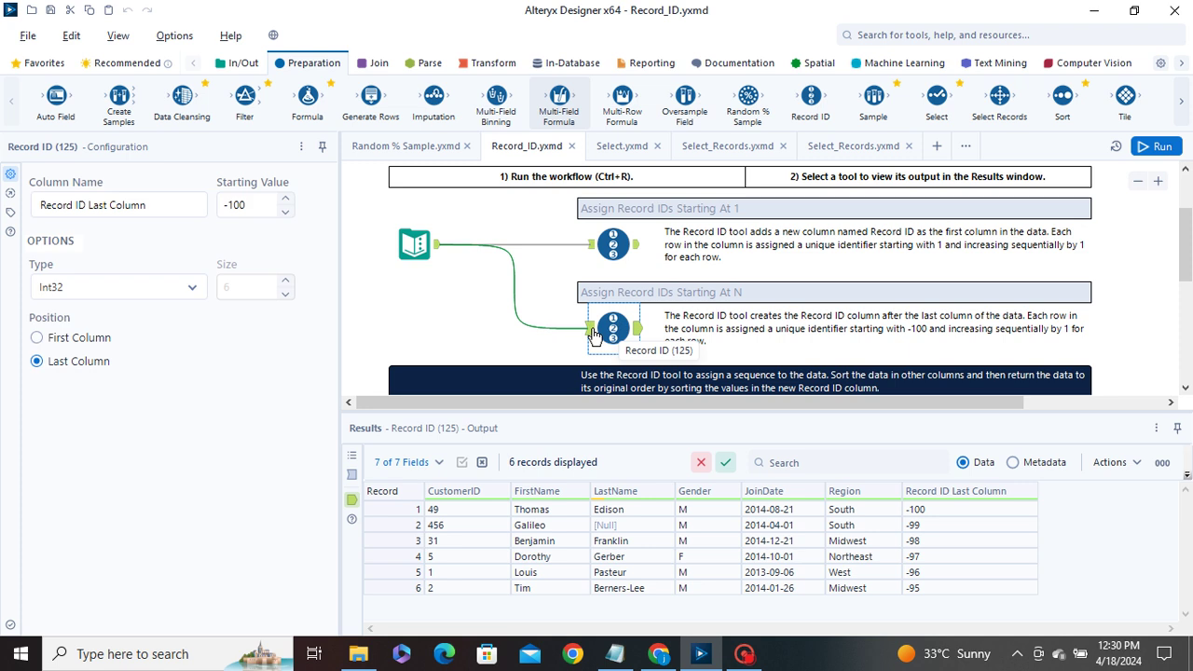
left_click(591, 330)
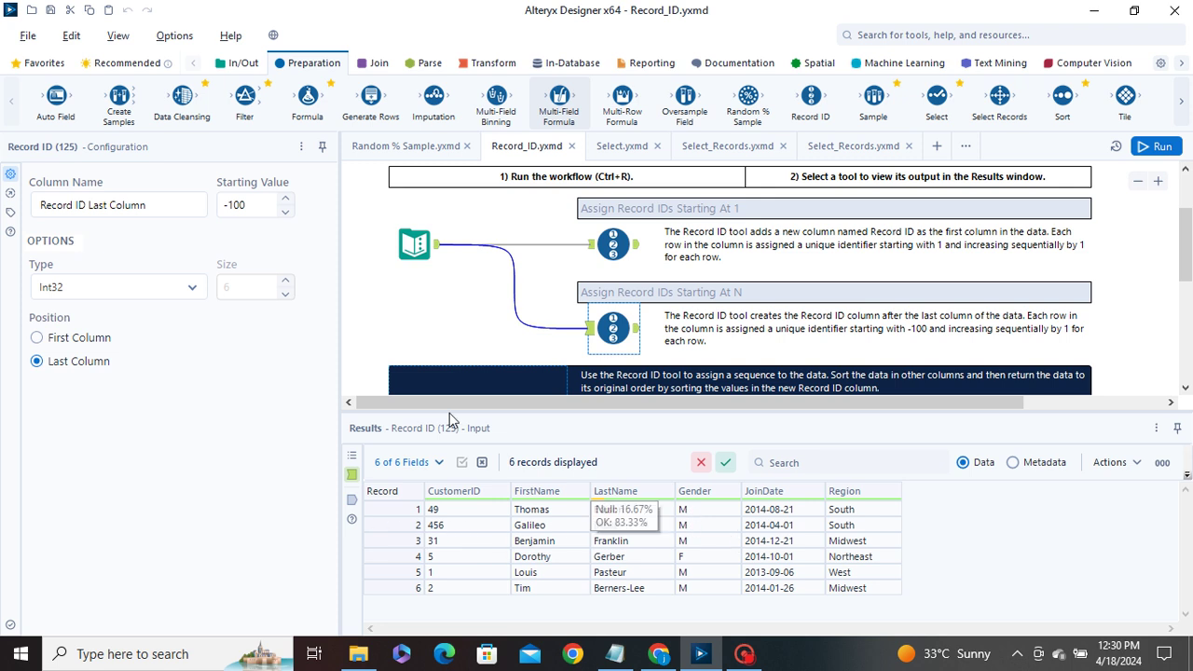
left_click(42, 361)
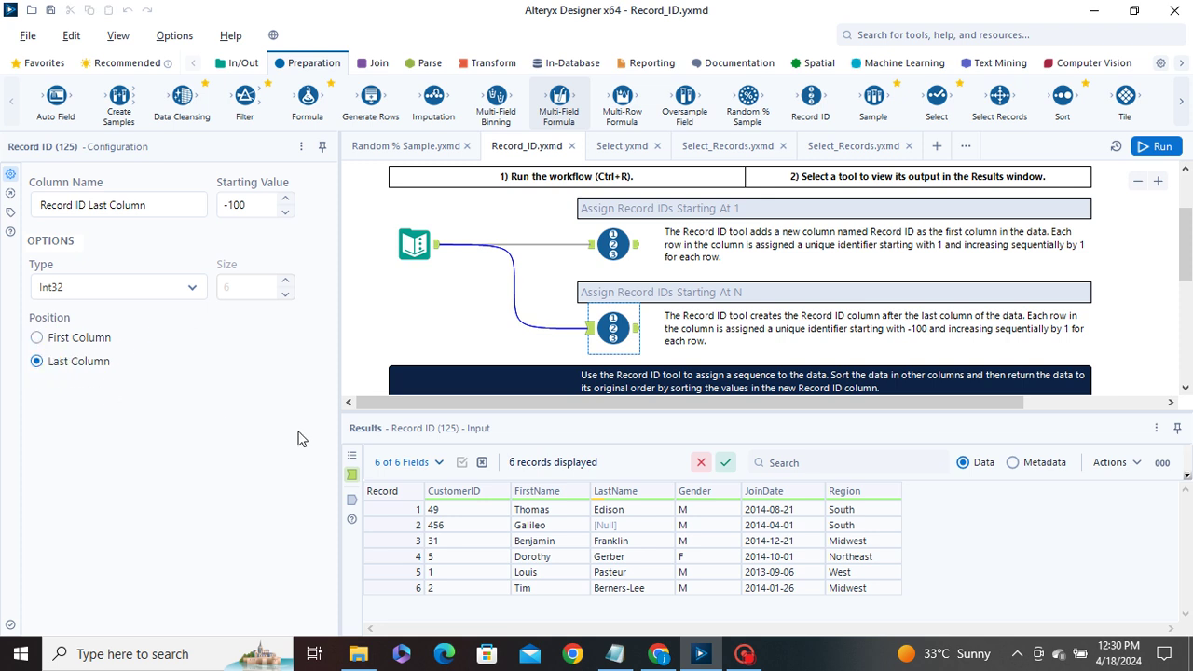
left_click(442, 589)
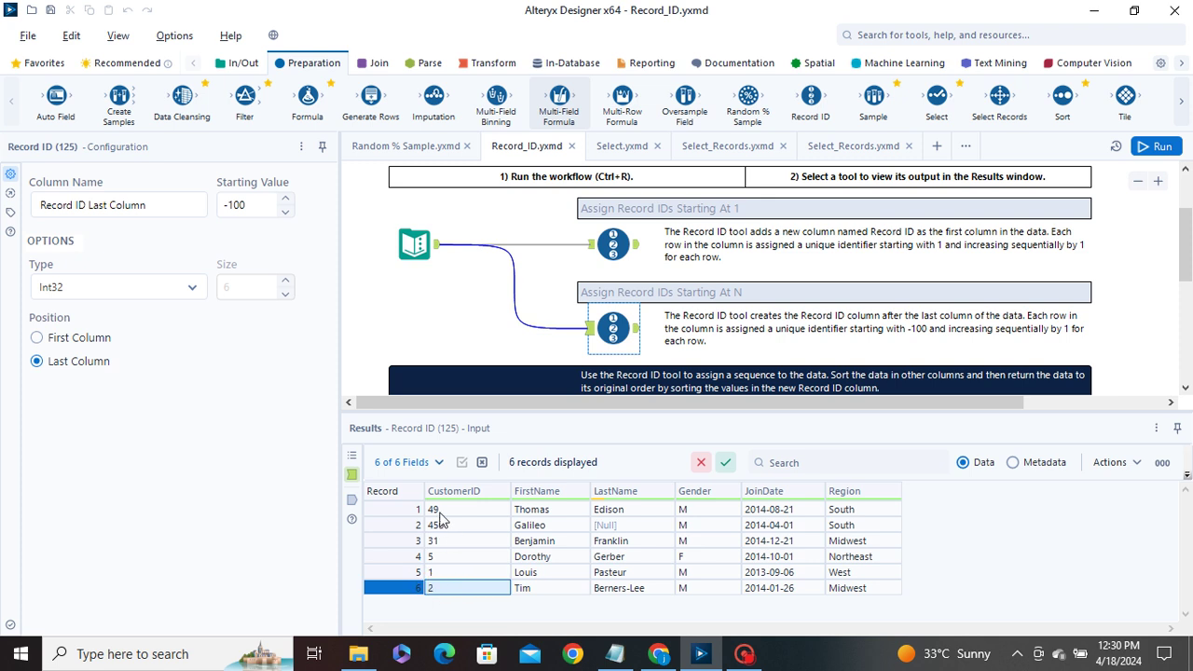
mouse_move(429, 499)
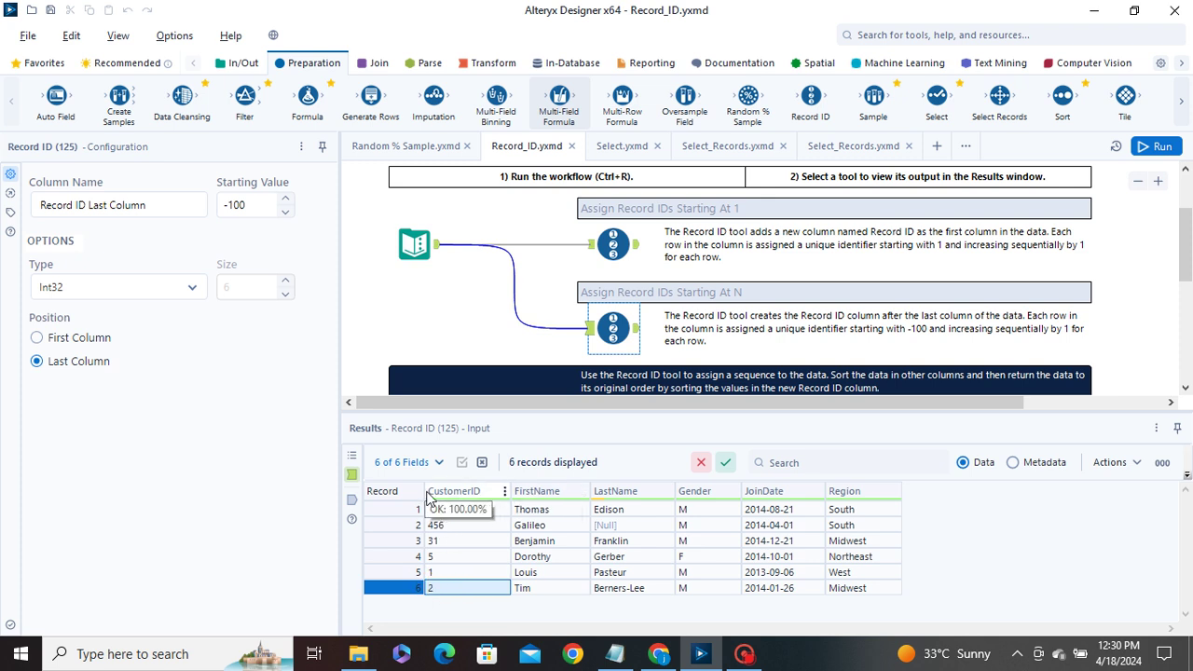
left_click(401, 572)
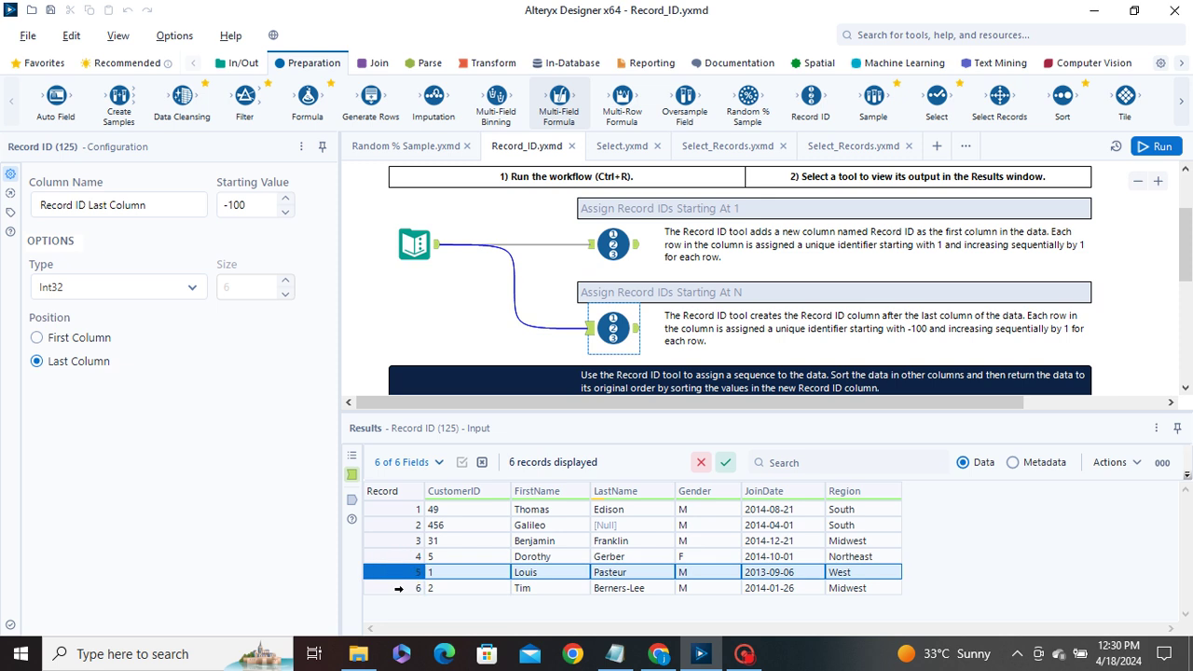
Go through the six input rows of the Assign Record IDs Starting At N tool, and view the Starting At 1 tool's configuration and output
left_click(399, 588)
left_click(403, 510)
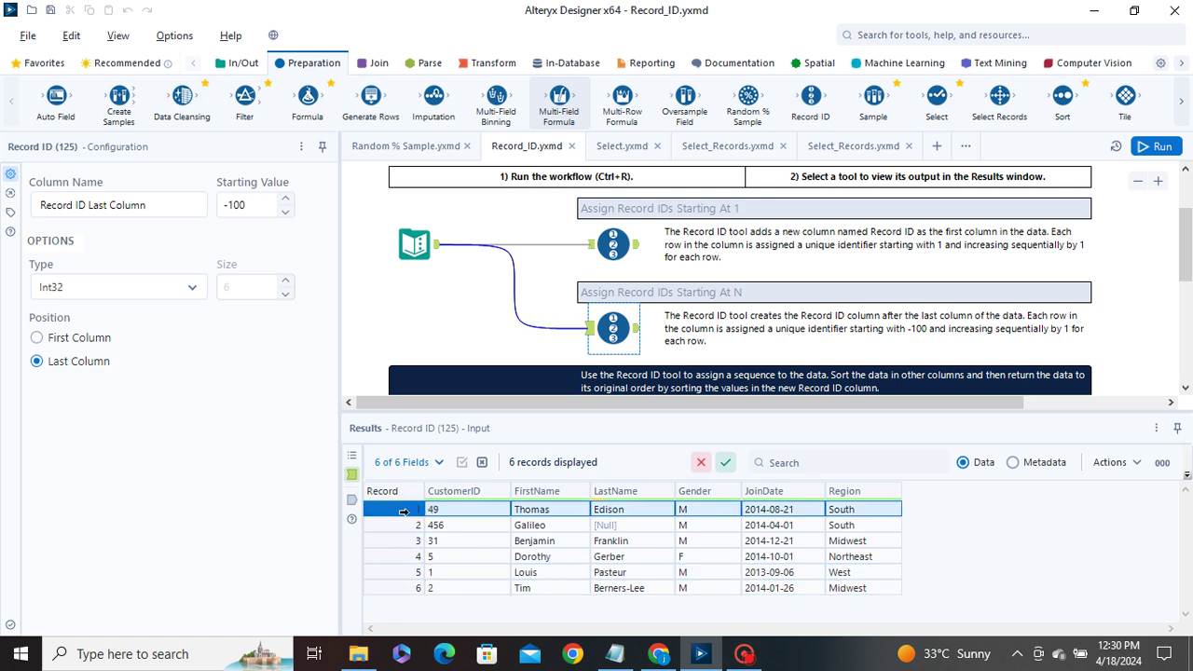
left_click(403, 524)
left_click(403, 540)
left_click(402, 571)
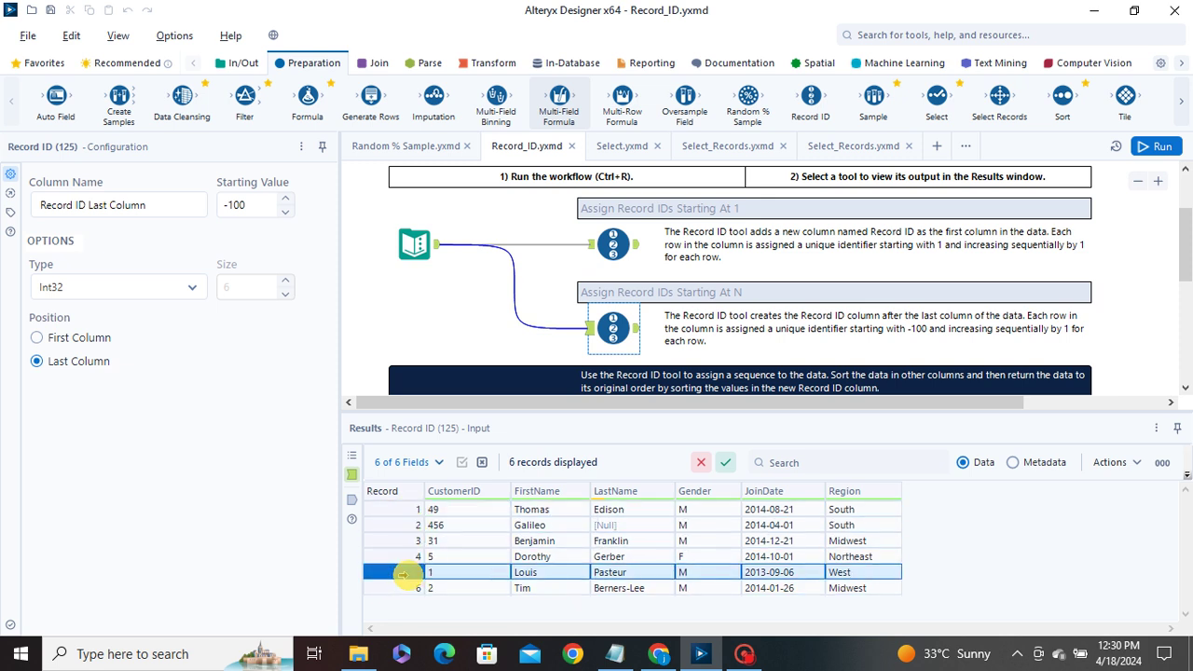
left_click(403, 557)
left_click(402, 588)
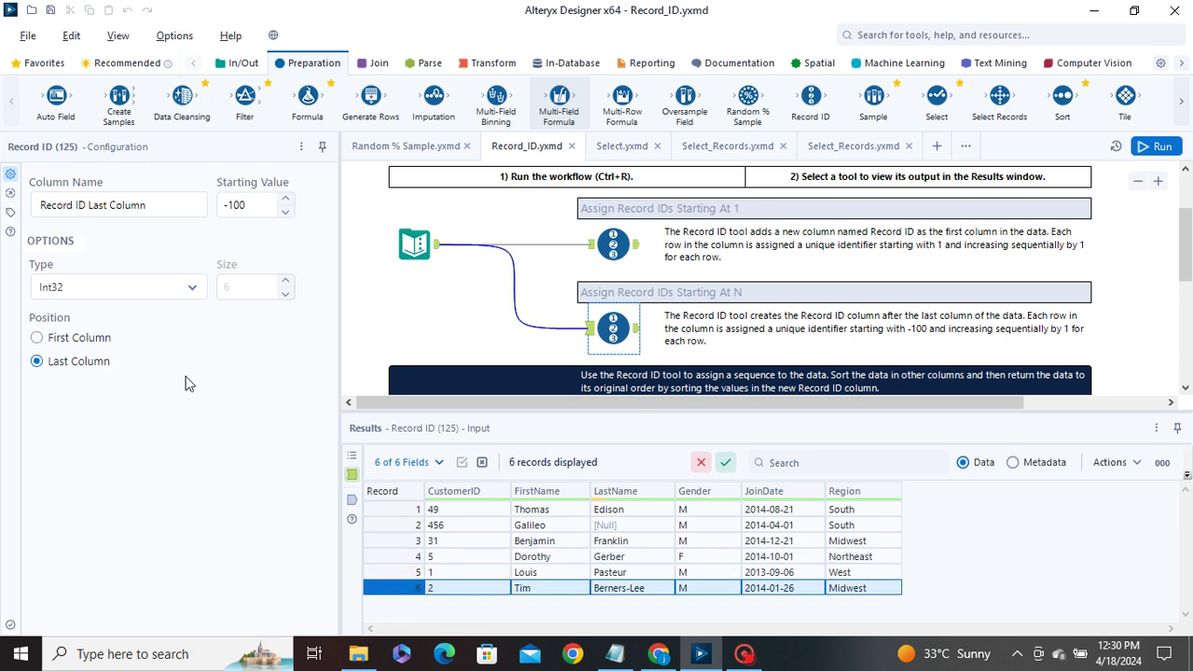
left_click(613, 241)
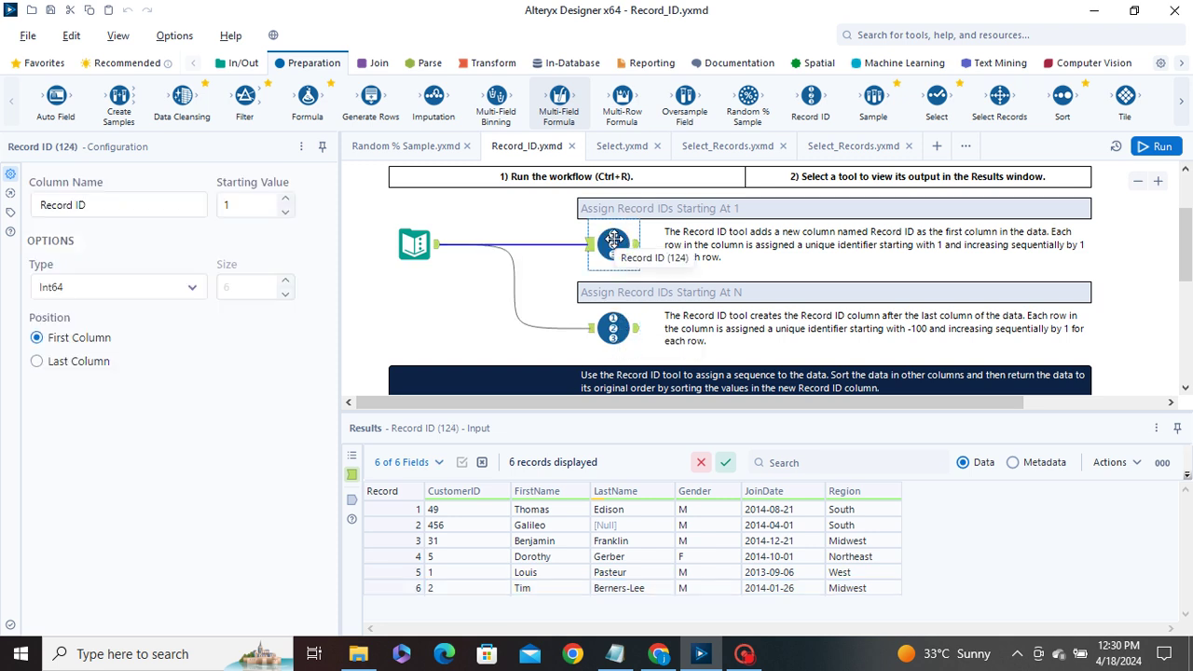
left_click(636, 244)
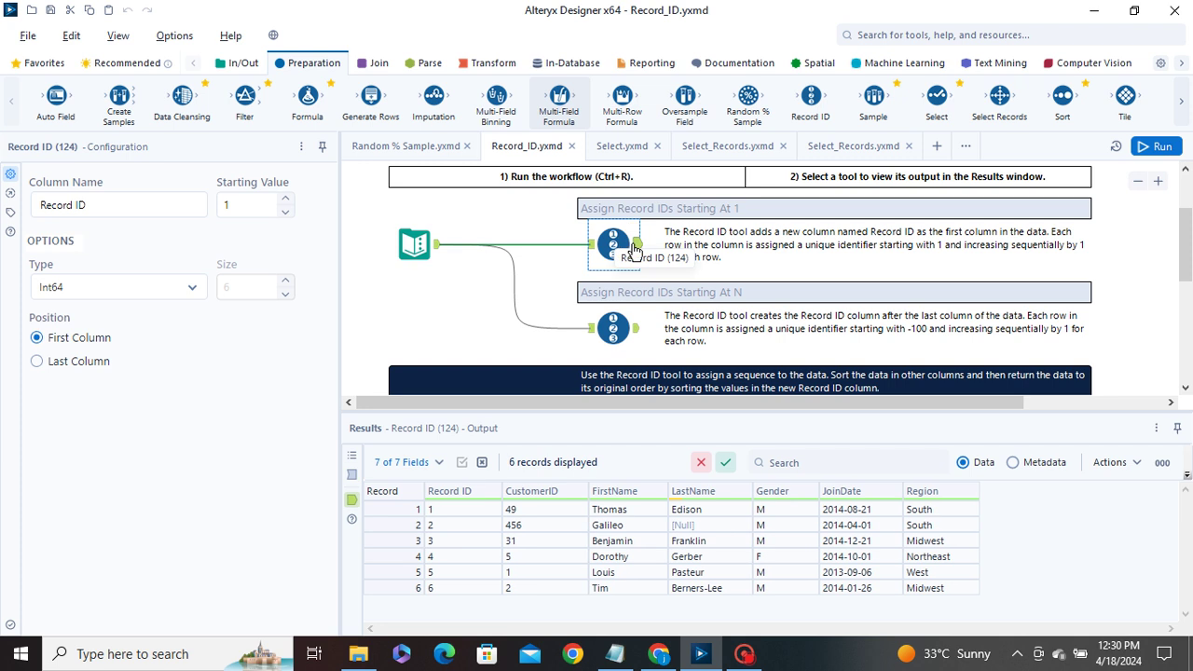
In the Random % Sample.yxmd workflow, review the configurations of the Deterministic Output and Random N Rows tools
left_click(410, 154)
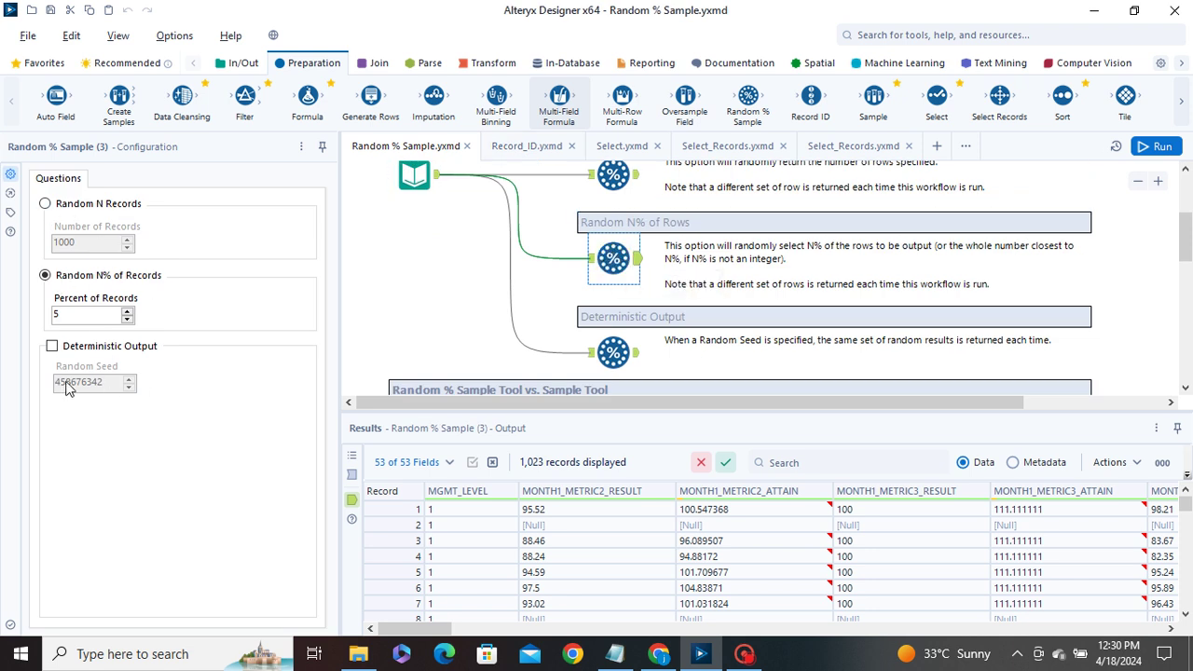
left_click(613, 352)
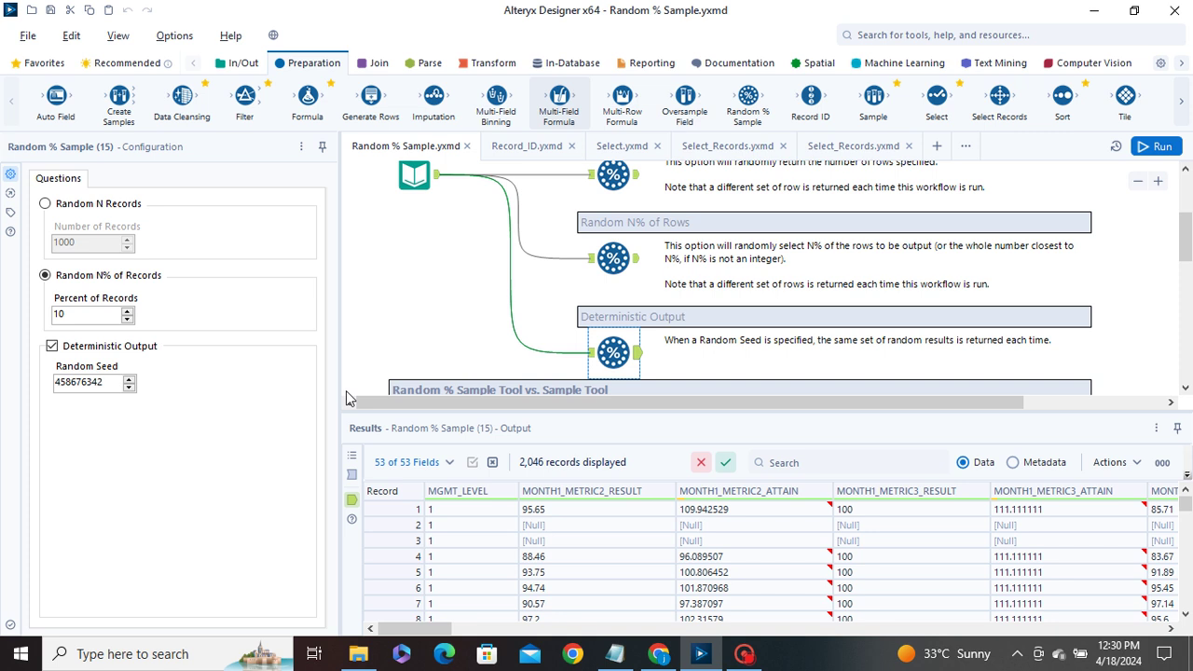
scroll(643, 341, "up", 2)
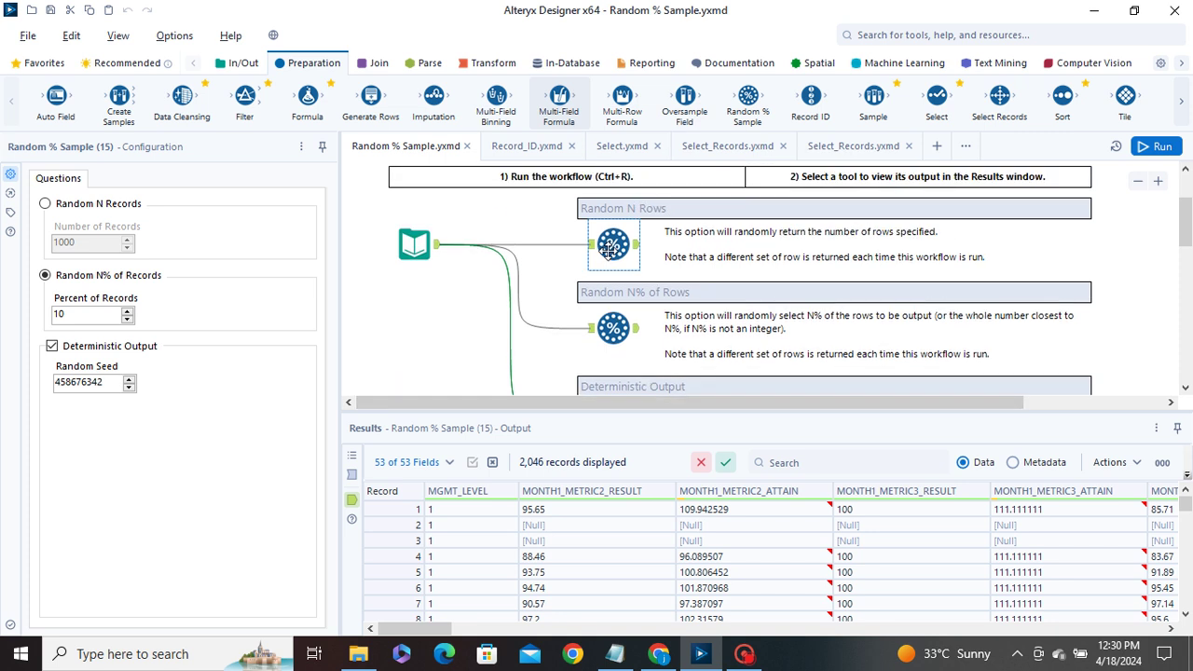
left_click(611, 247)
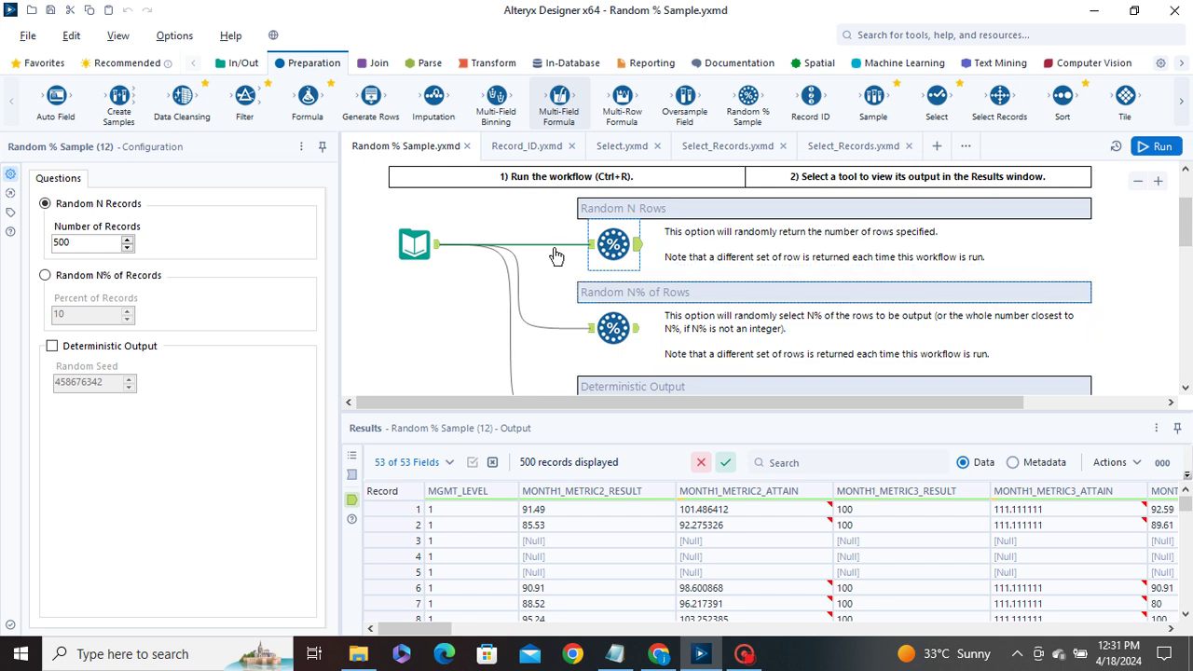
Review the Random N% of Rows tool's Percent of Records setting and compare its input and output records
left_click(612, 325)
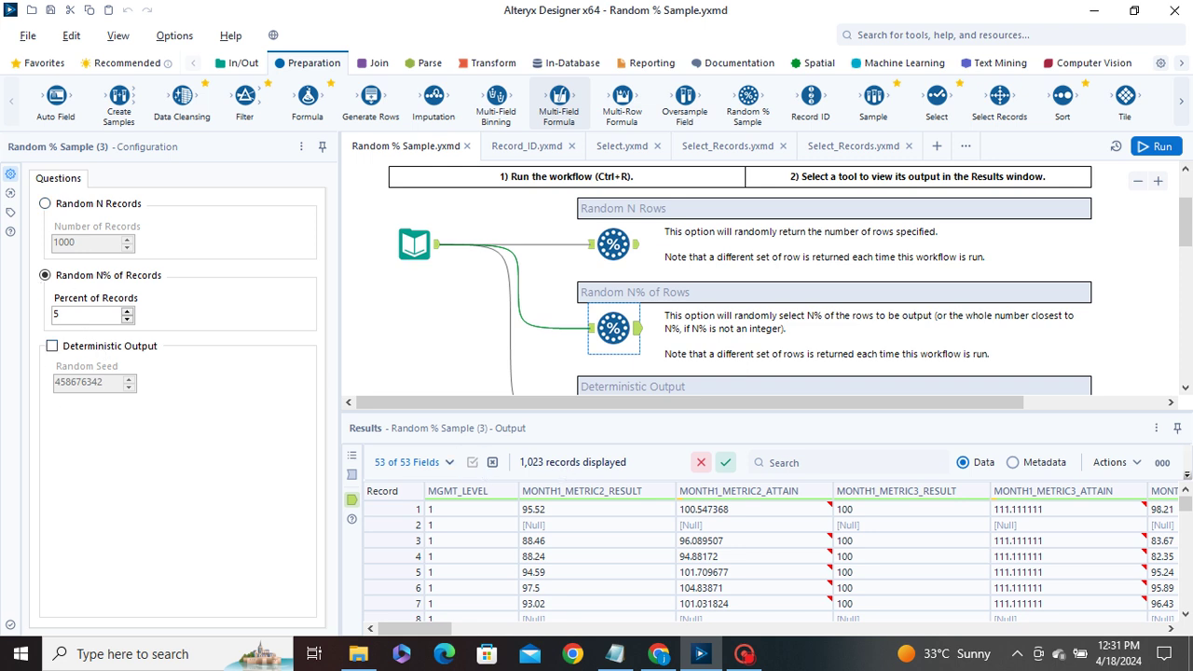
double_click(59, 314)
left_click(595, 331)
left_click(638, 332)
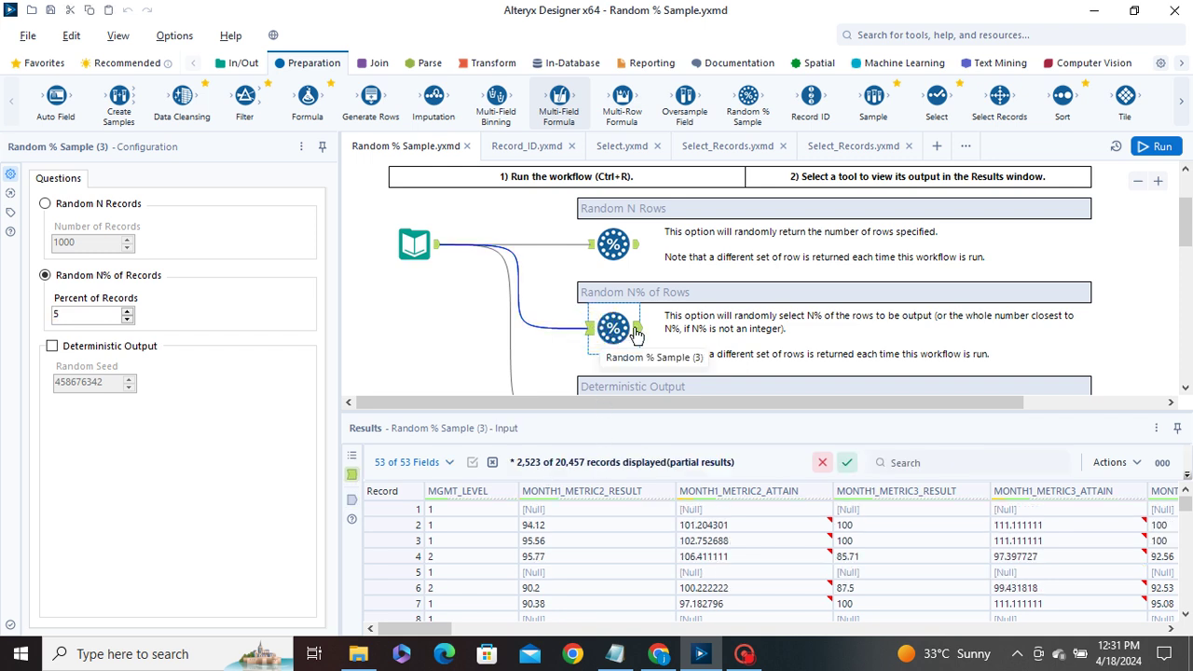
left_click(637, 331)
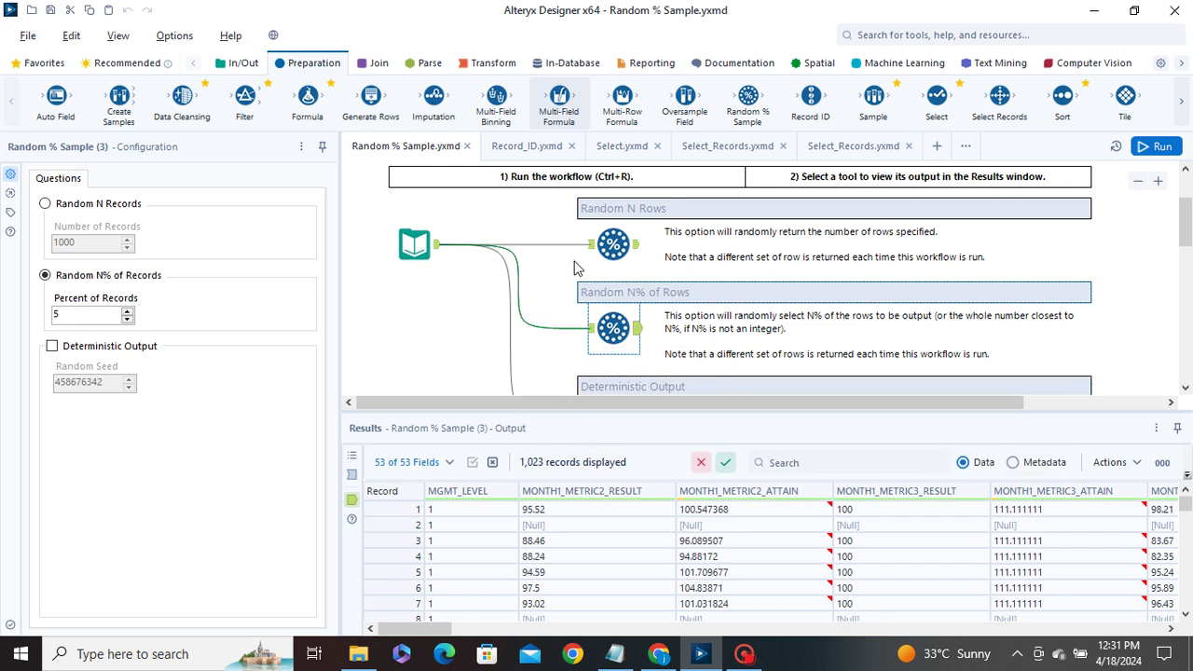
Compare the input and output records of the Random N Rows tool and the Deterministic Output tool
left_click(595, 245)
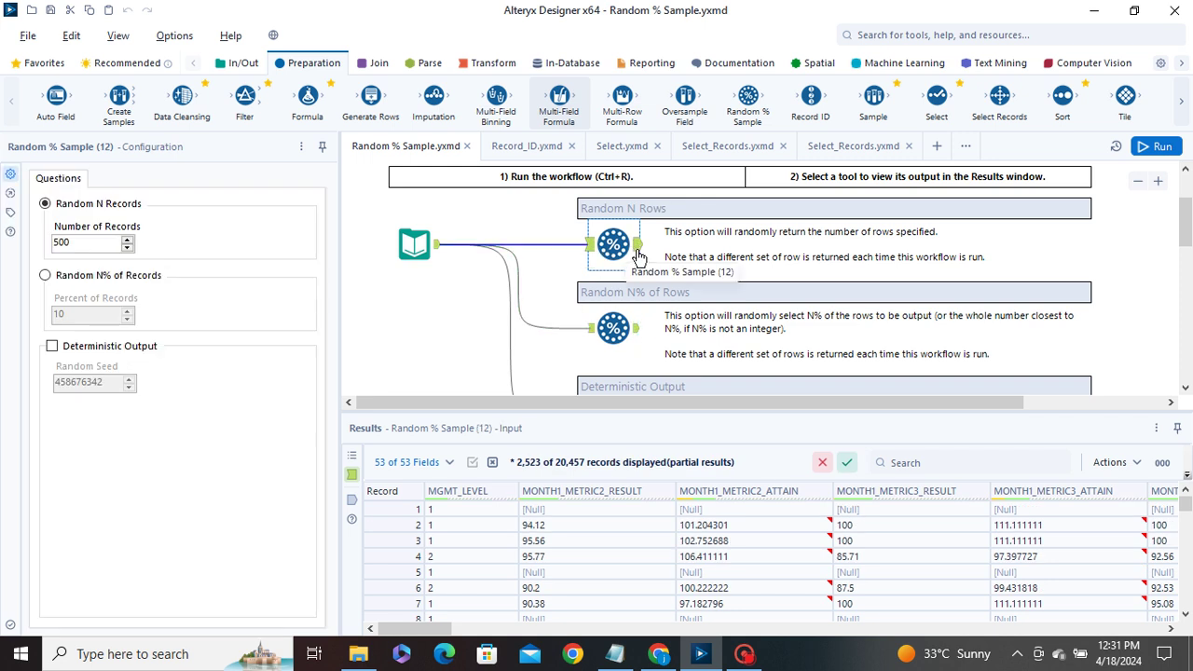
left_click(636, 246)
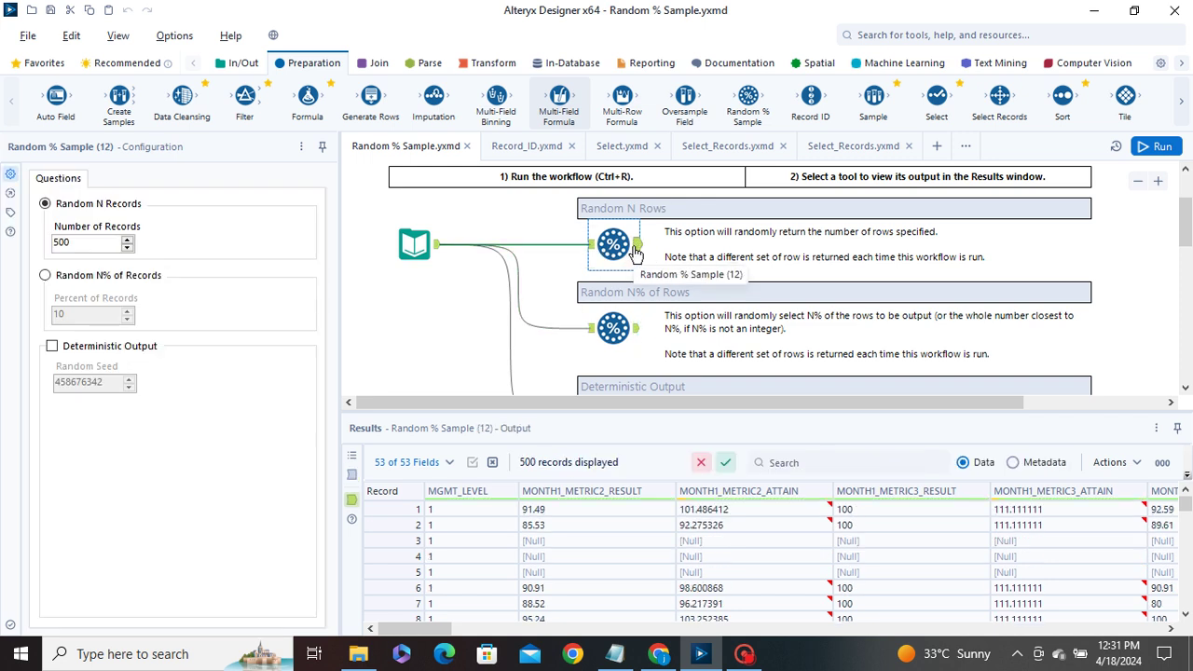
scroll(610, 336, "down", 2)
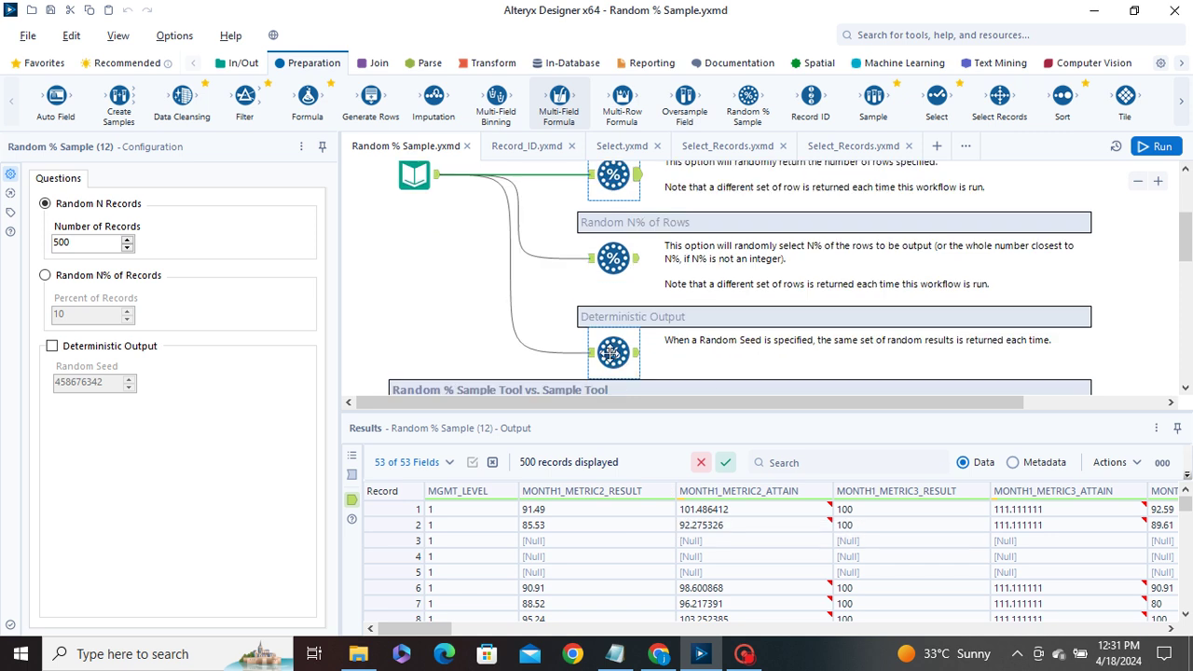
left_click(594, 353)
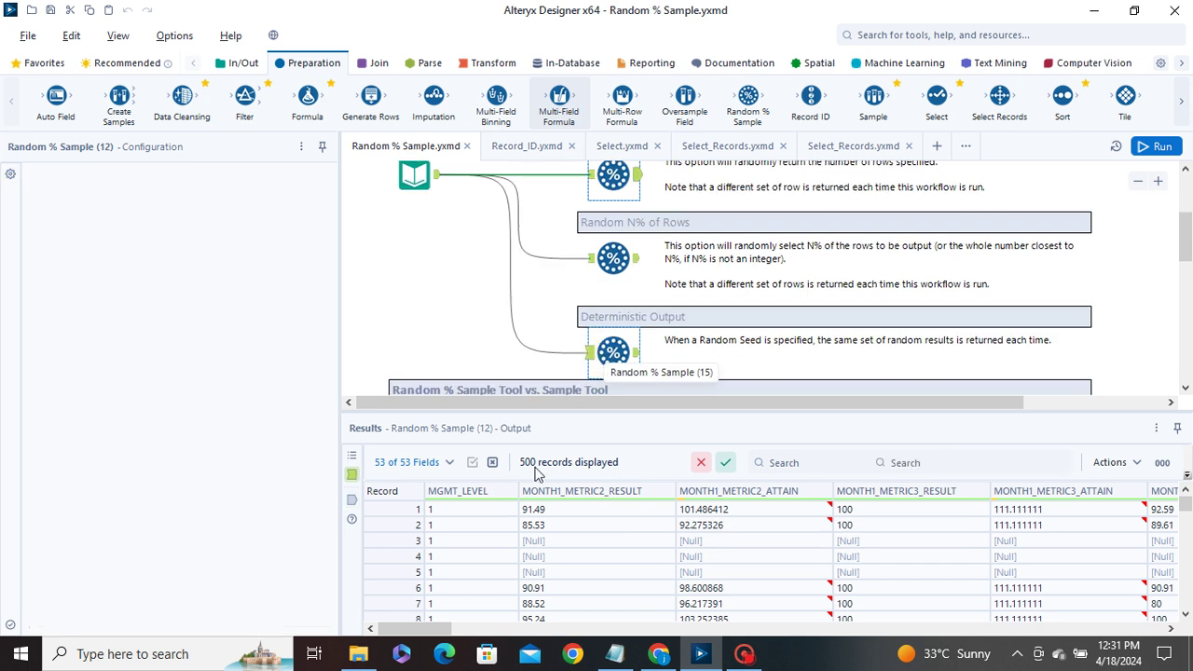
left_click(636, 350)
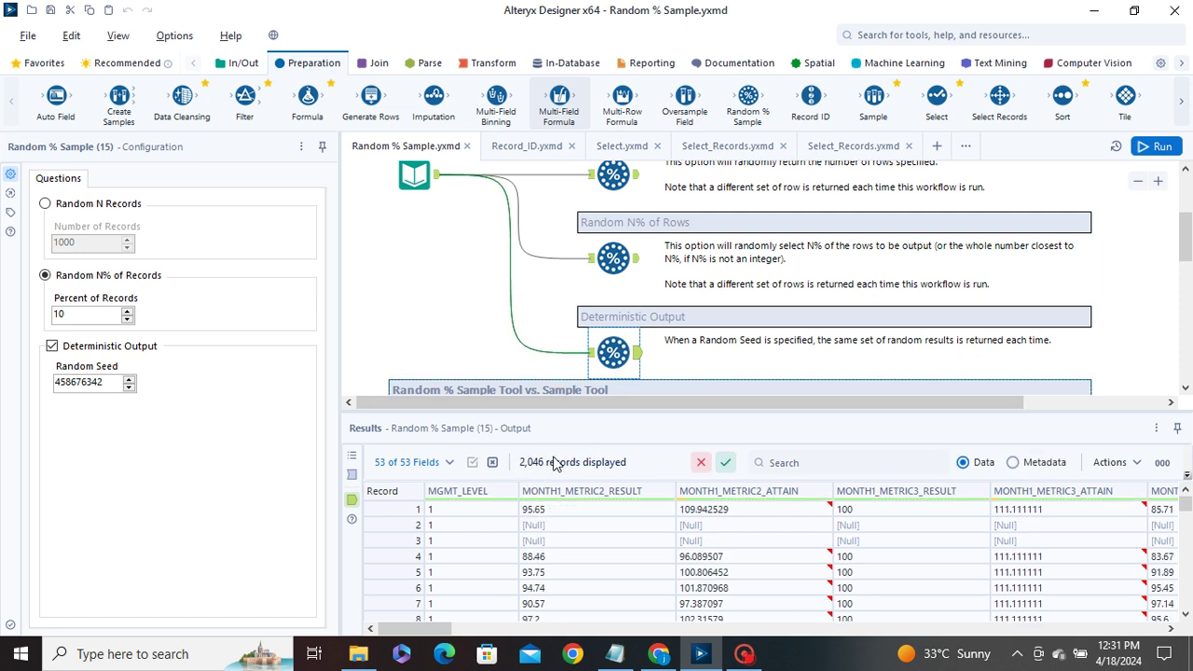
left_click(444, 260)
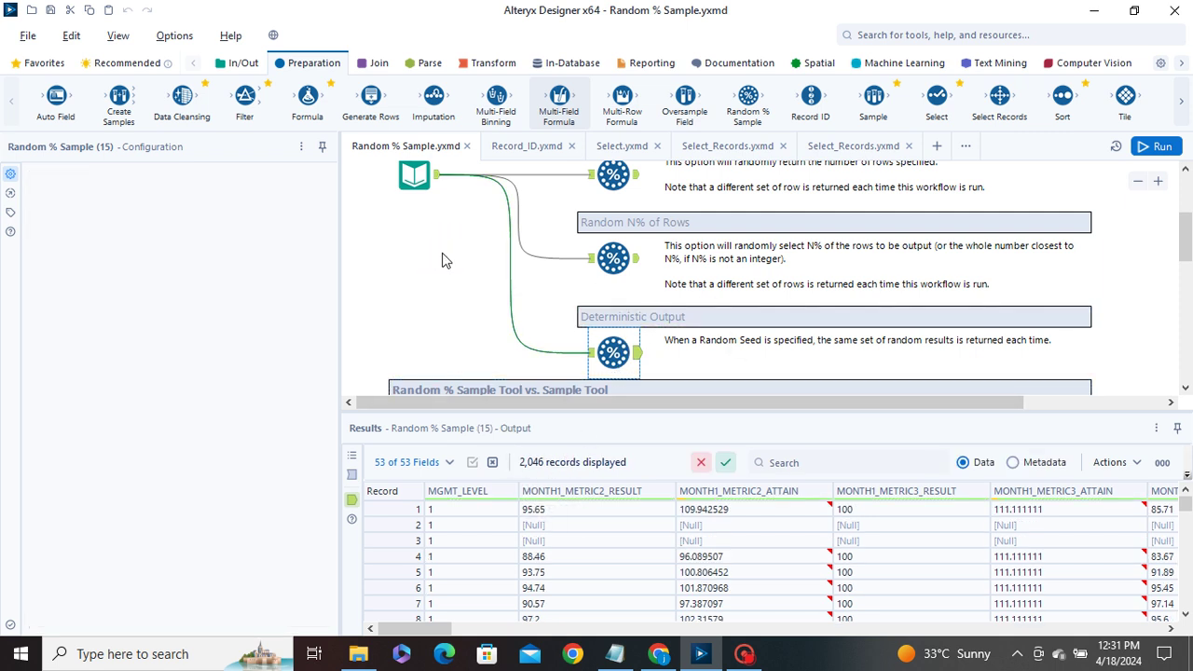